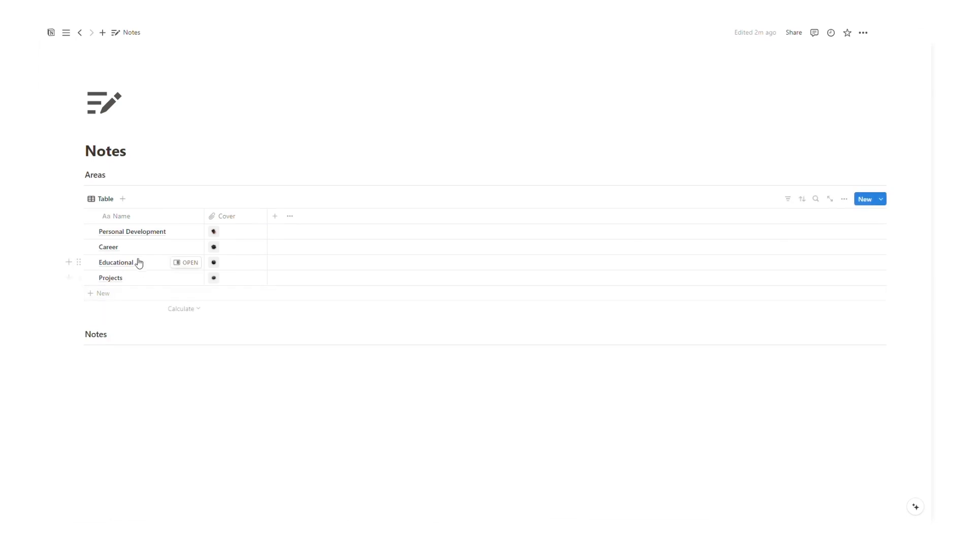
Step: Give the Personal Development page in the Areas table a circled-person icon, found by filtering icons for "per"
right_click(138, 239)
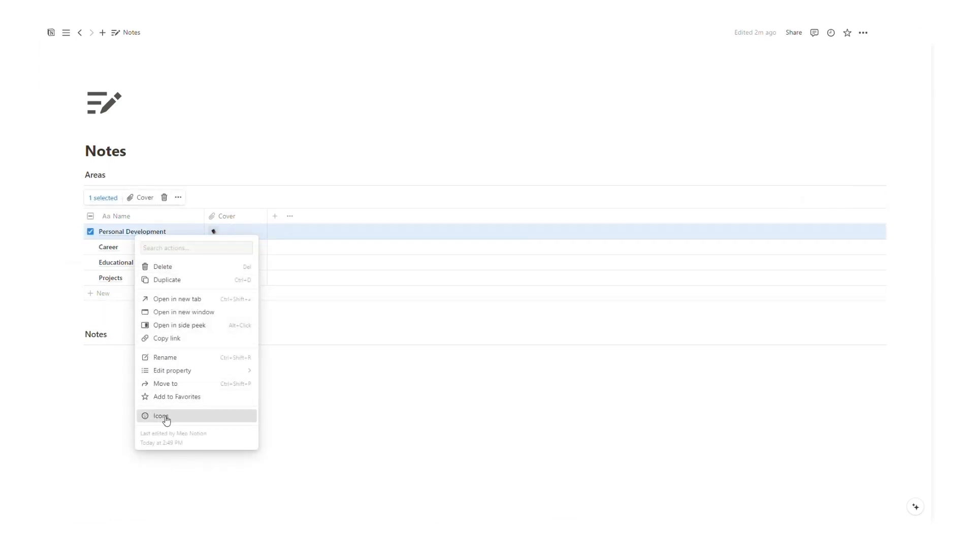
key("Escape")
left_click(86, 246)
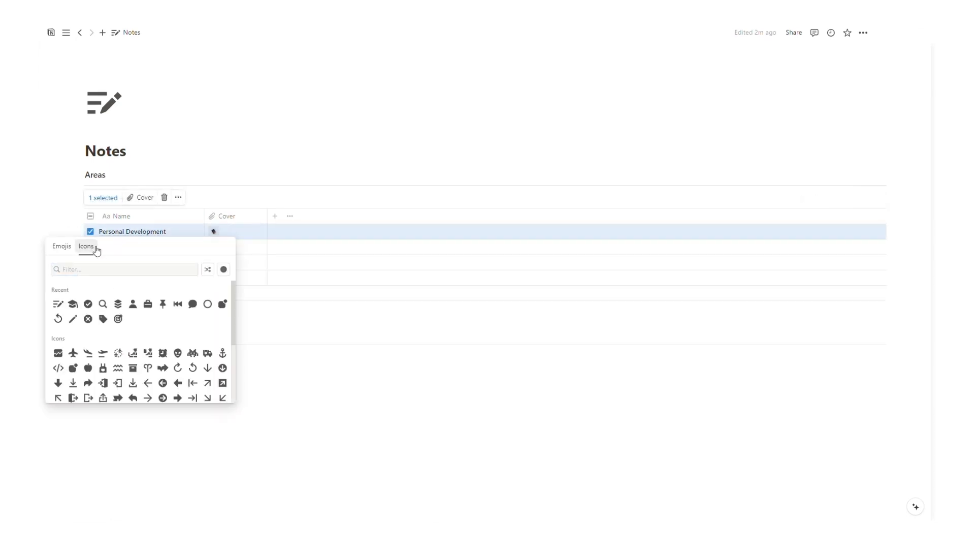
left_click(83, 270)
type("per")
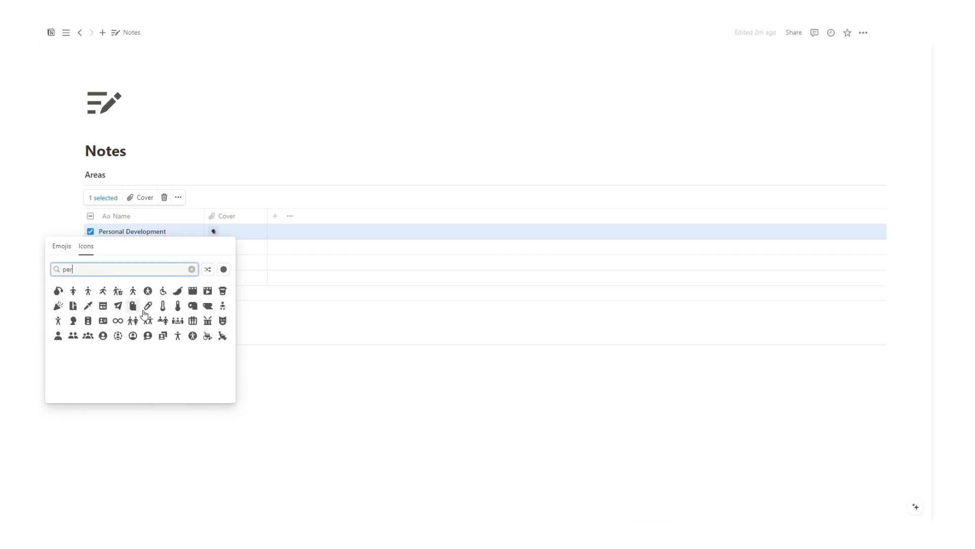
left_click(134, 335)
Step: Give the Career page a briefcase icon, found by filtering icons for "bag"
right_click(130, 252)
left_click(156, 394)
left_click(86, 261)
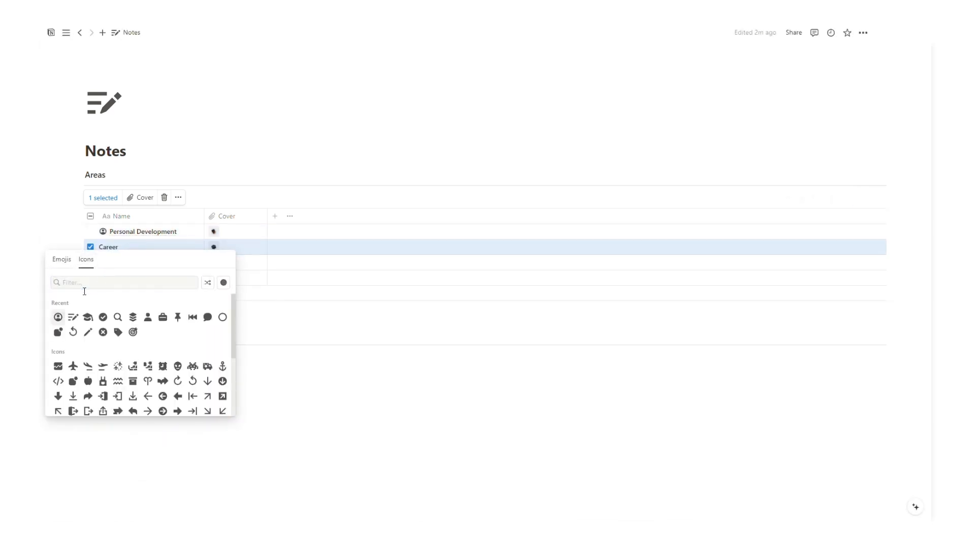
left_click(84, 285)
type("bag")
left_click(103, 304)
Step: Give the Educational page a graduation cap icon, found by filtering icons for "grad"
right_click(125, 264)
left_click(144, 442)
left_click(88, 276)
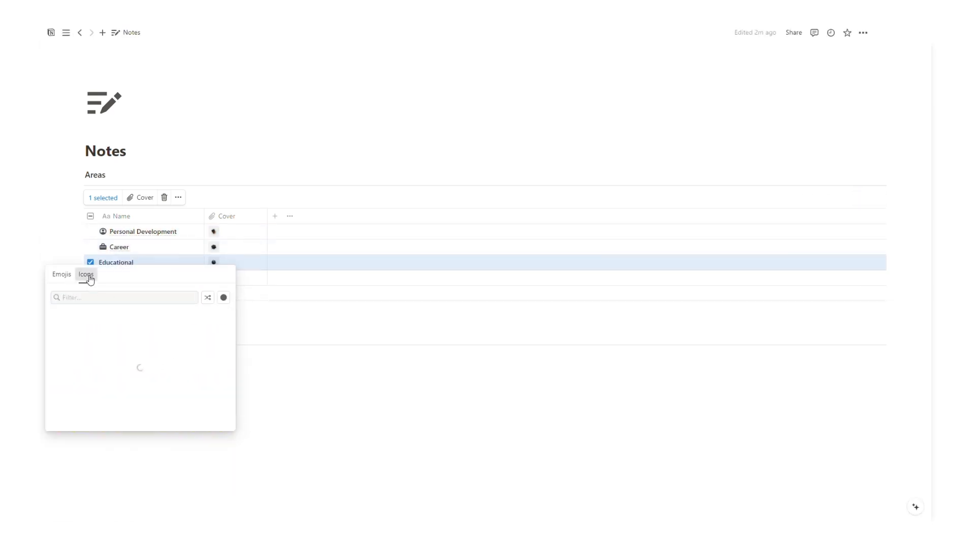
left_click(76, 298)
type("grad")
left_click(59, 319)
Step: Give the Projects page the stacked-layers icon from the recently used icons
right_click(131, 282)
left_click(153, 459)
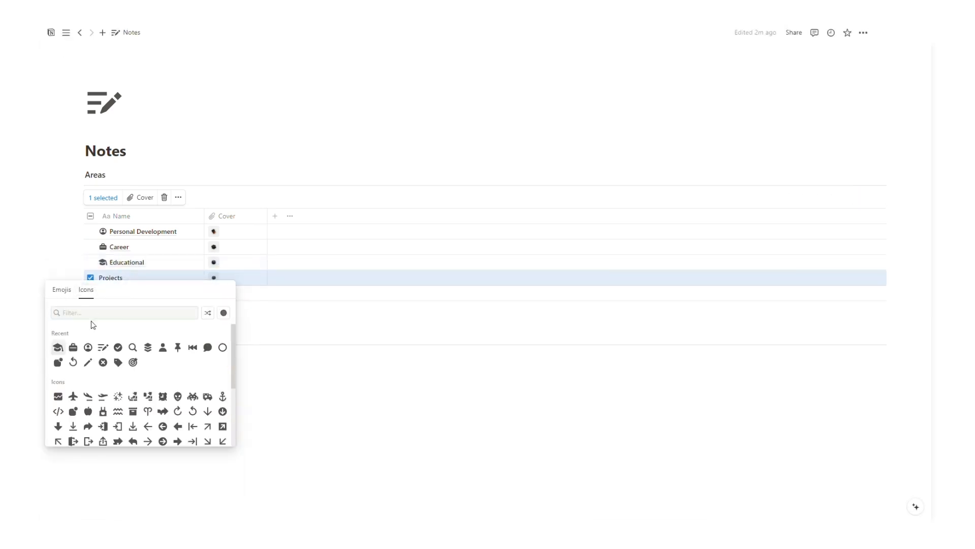
left_click(148, 351)
Step: Rename the table view under the Areas heading to "Areas"
left_click(101, 200)
left_click(109, 230)
type("A")
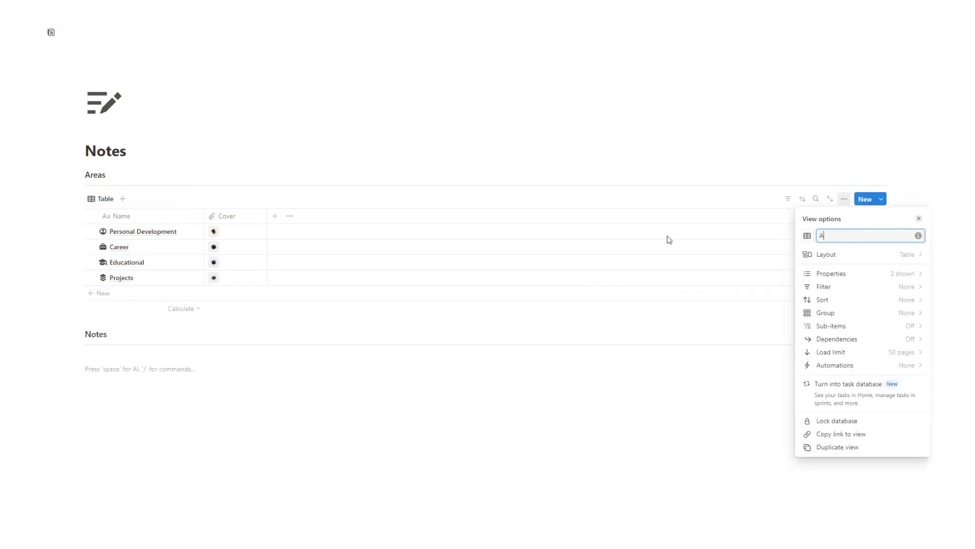
type("reas")
Step: Change the Areas view to a Gallery layout with Cover as the card preview
left_click(904, 254)
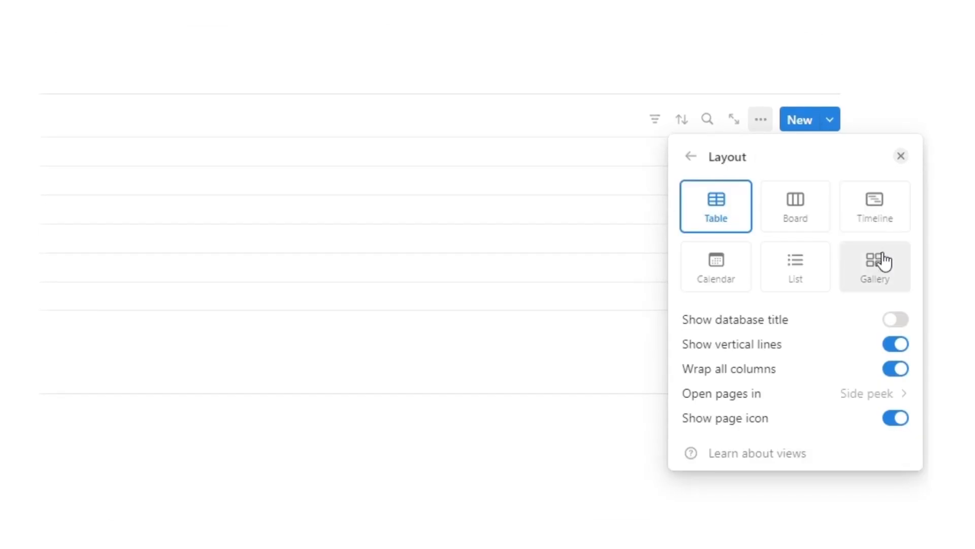
left_click(909, 270)
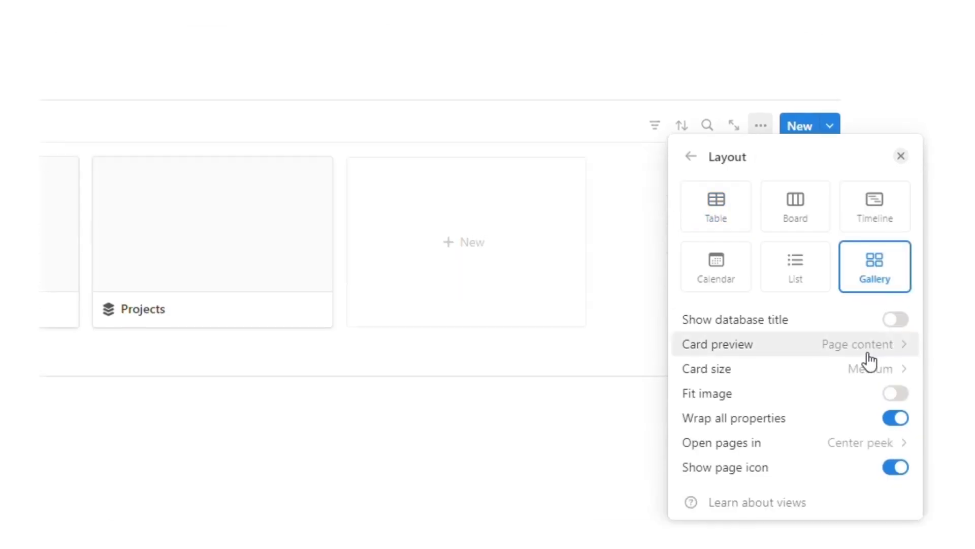
left_click(865, 355)
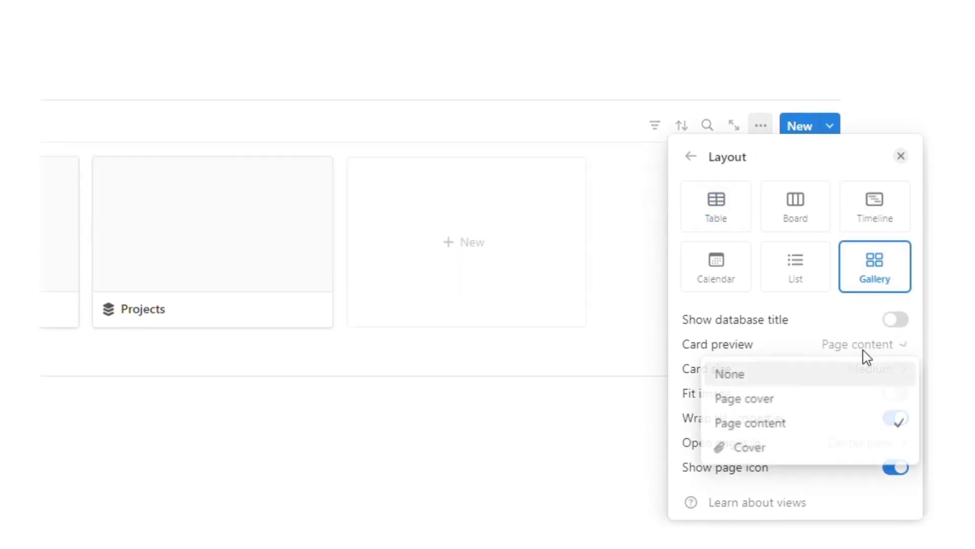
left_click(767, 447)
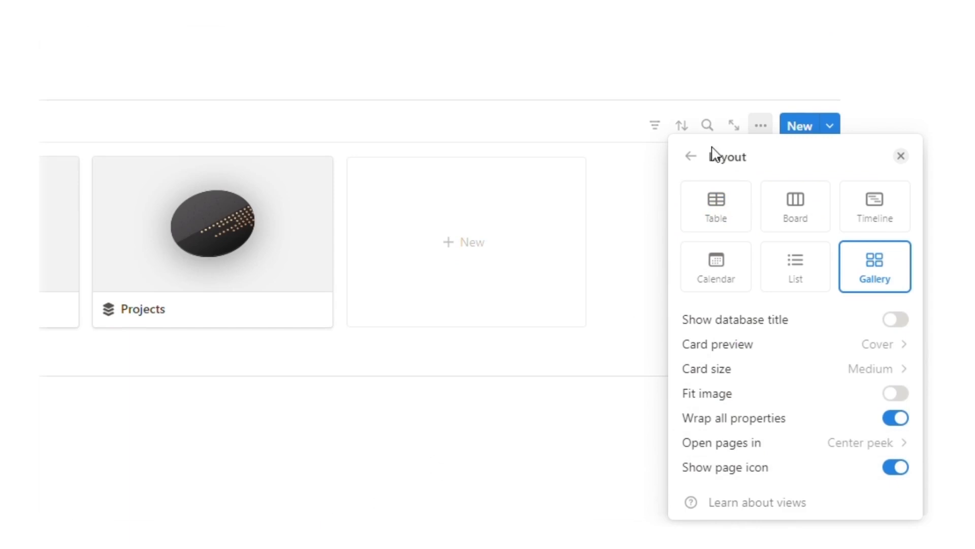
Step: Set the Areas view's icon to the stacked-disks database icon, filtering icons for "st"
left_click(691, 156)
left_click(691, 189)
type("st")
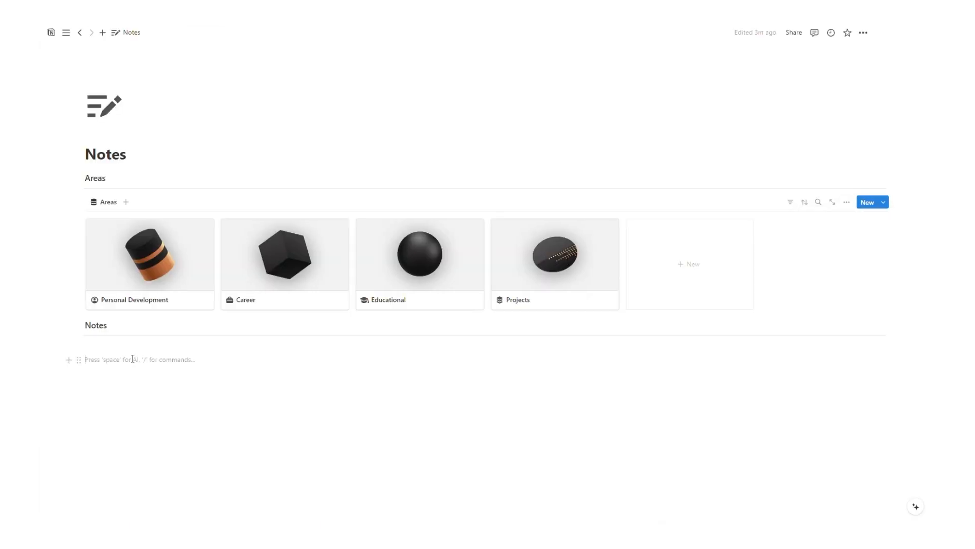
Step: Insert an inline database under the Notes heading and title it "All Notes"
type("/dat")
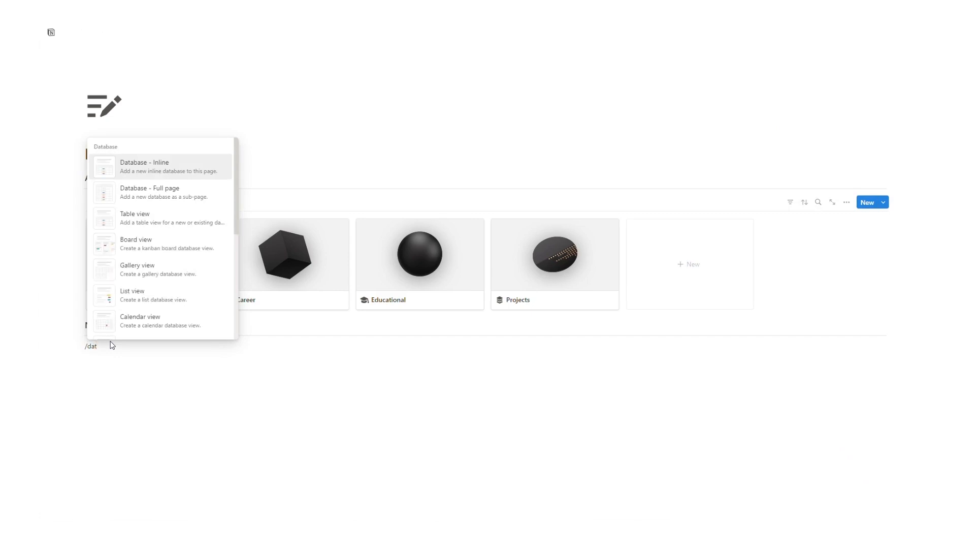
left_click(147, 173)
type("Notes")
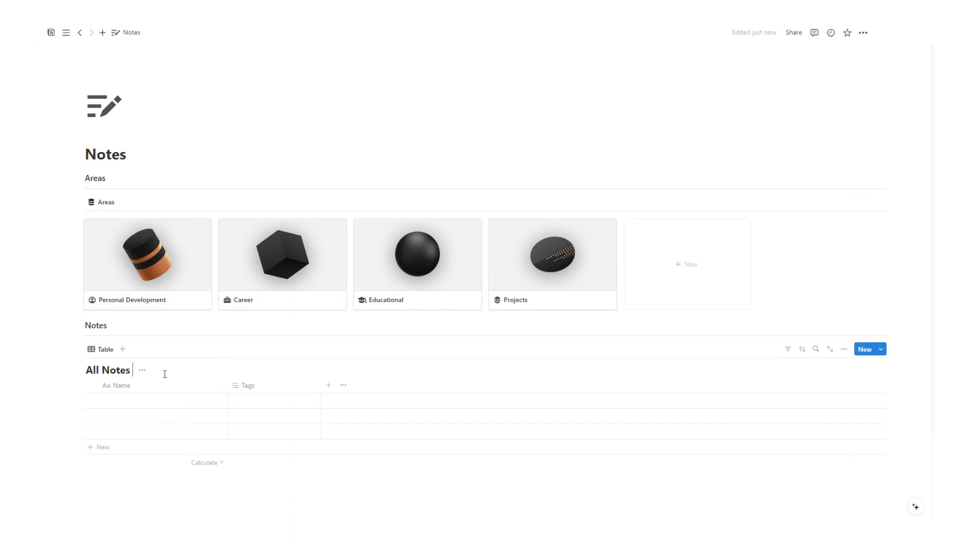
Step: Hide the All Notes database title and narrow the table's Name column
left_click(142, 369)
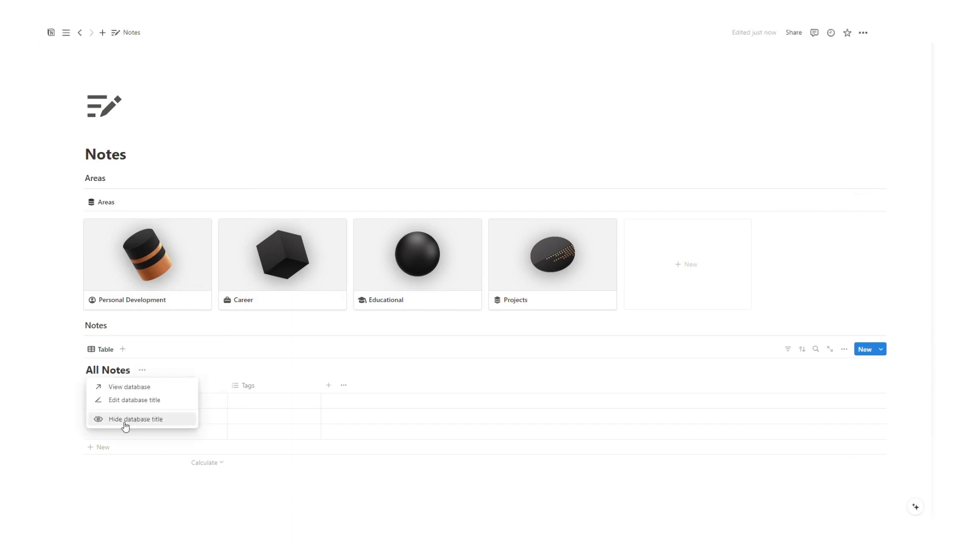
left_click(123, 426)
left_click(230, 365)
left_click(232, 367)
left_click_drag(232, 368, 196, 368)
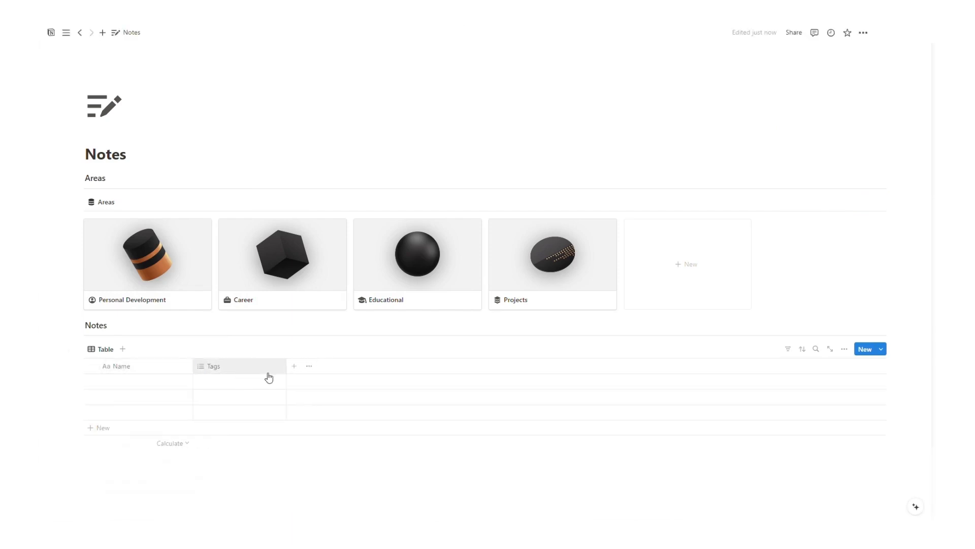
Step: Add a two-way relation property from All Notes to the My life Areas database, shown on My life Areas
left_click(294, 366)
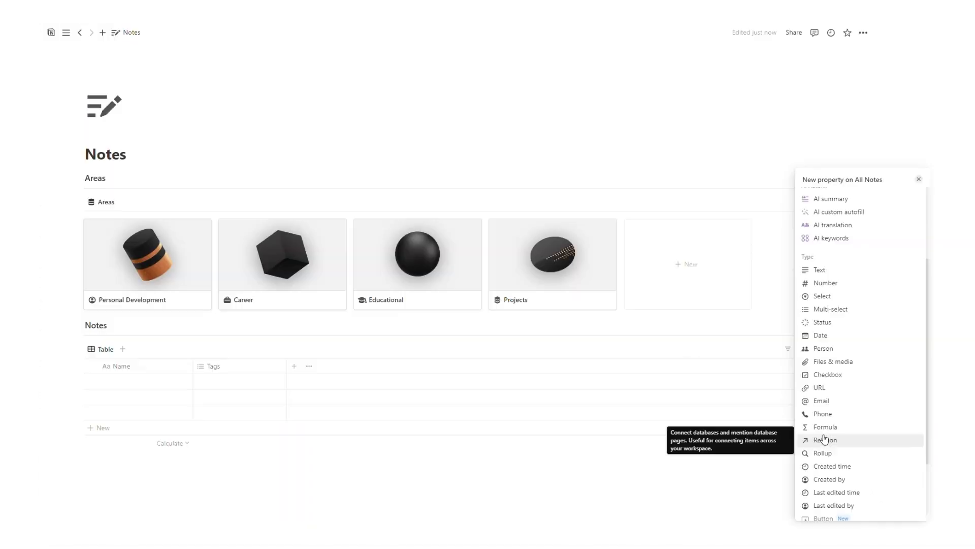
left_click(824, 439)
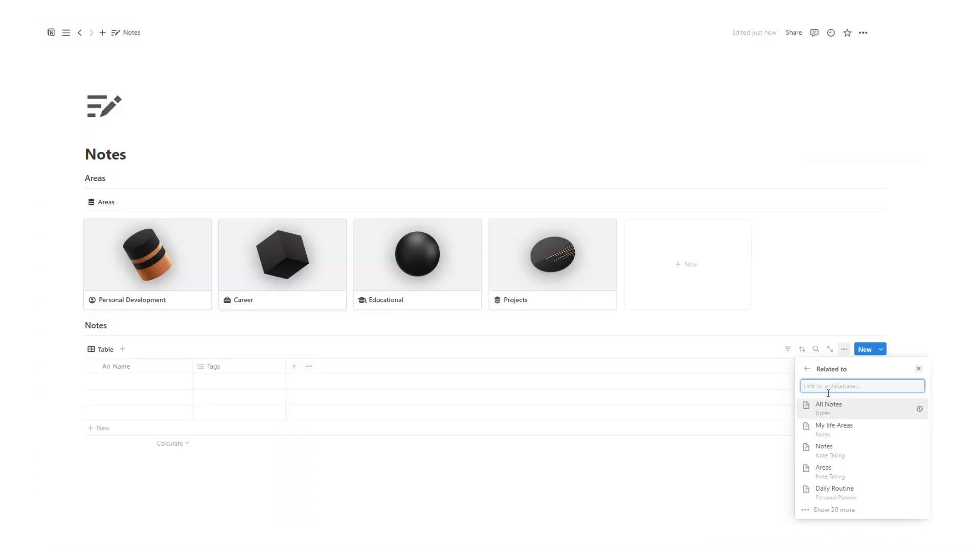
left_click(824, 429)
left_click(906, 202)
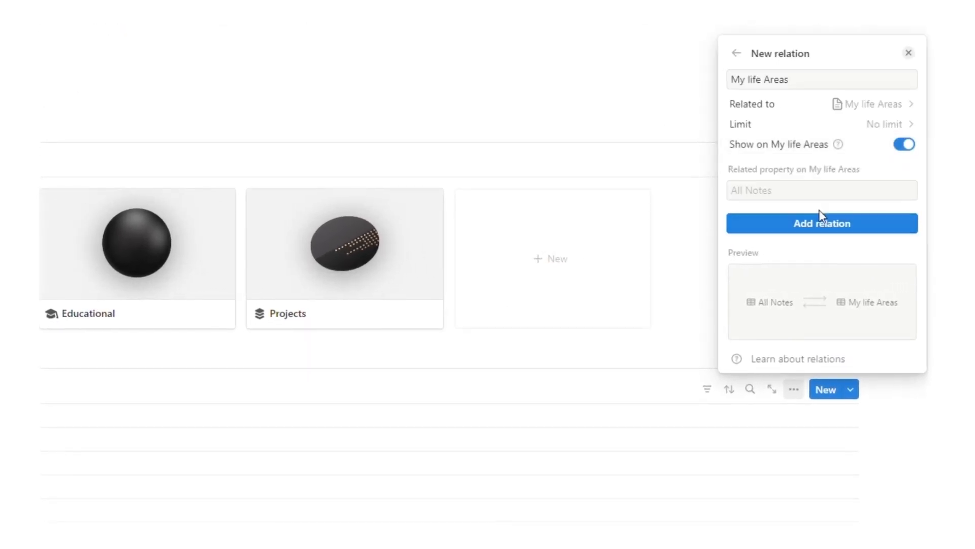
left_click(808, 232)
Step: Give the My life Areas relation property a circle icon and rename it "Category"
left_click(738, 11)
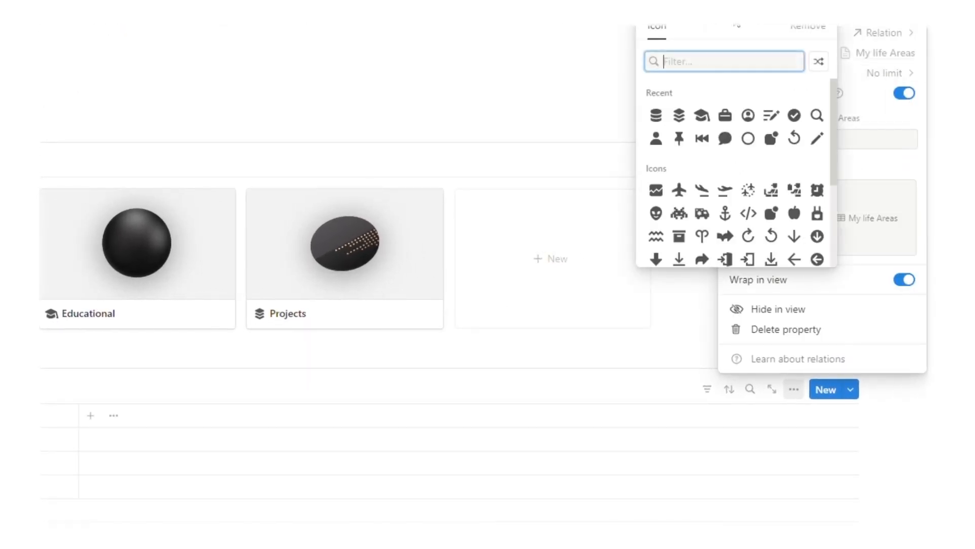
left_click(749, 141)
left_click(555, 277)
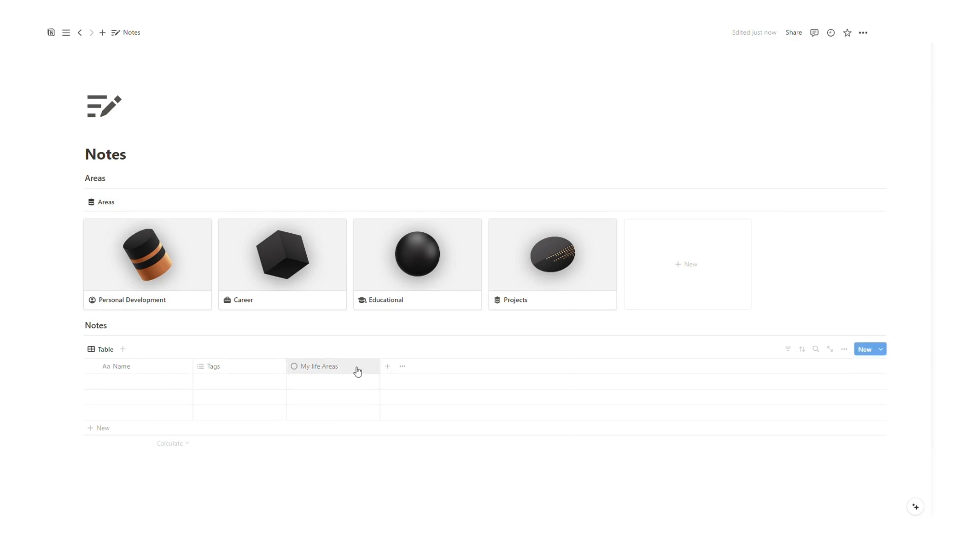
left_click(358, 371)
type("Category")
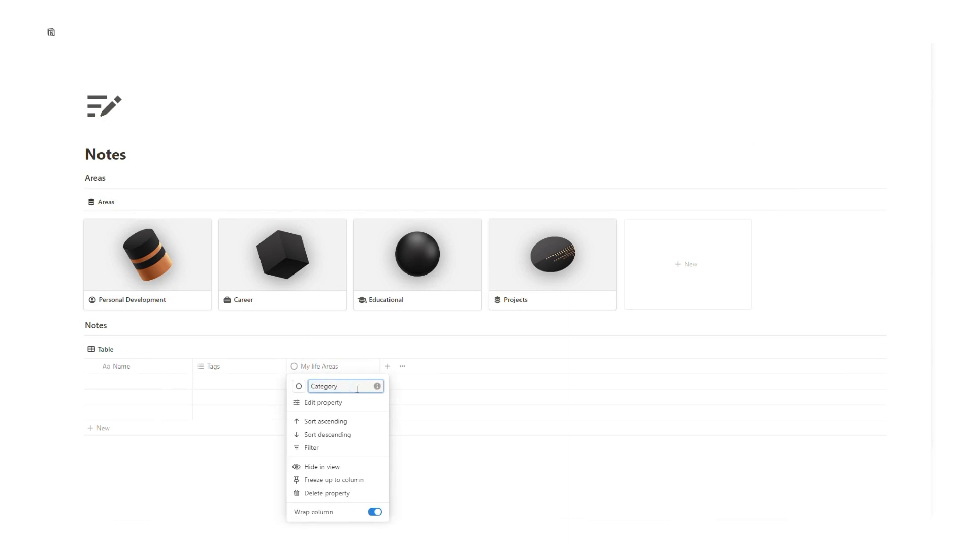
key("Return")
Step: Add a text property named "Comment" to the All Notes table
left_click(332, 365)
left_click(843, 385)
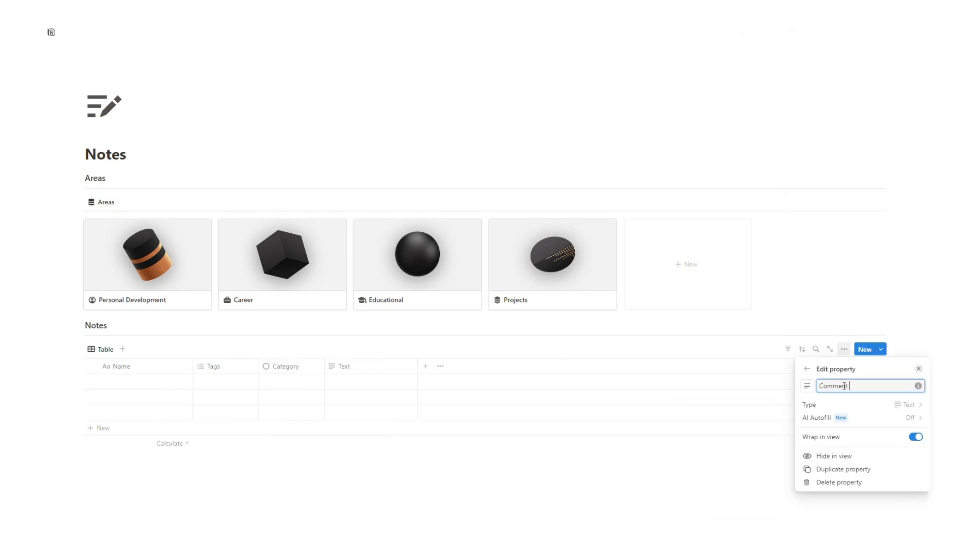
key("Return")
Step: Add a select property named "Type" to the All Notes table
left_click(426, 365)
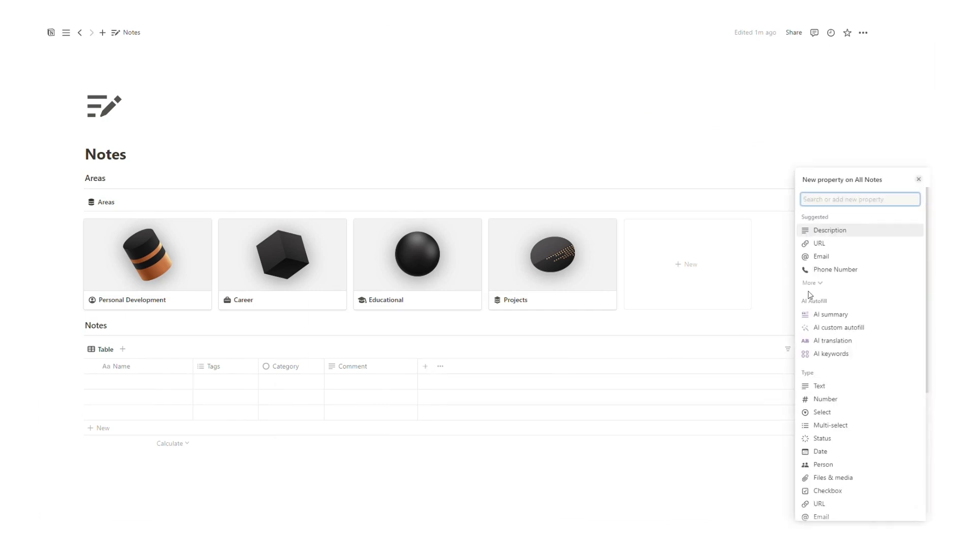
left_click(833, 412)
type("Type")
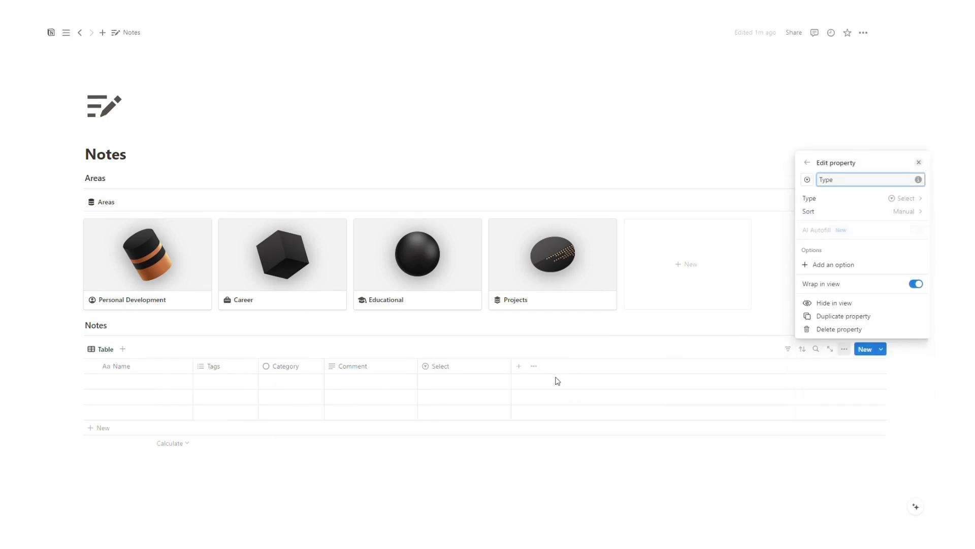
key("Return")
Step: Create the Type options "Good Understanding" in the first row and "Needs Review" in the second row
left_click(476, 389)
type("G")
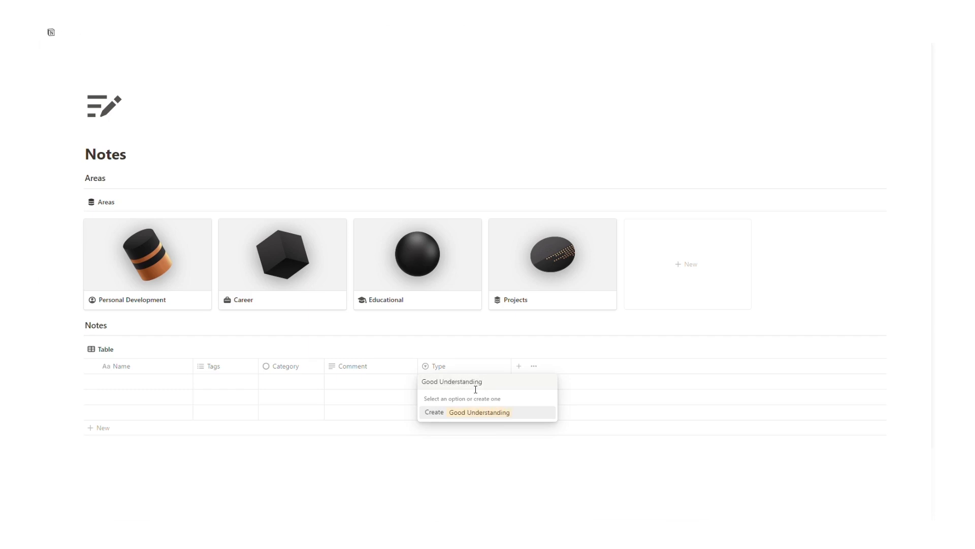
type("ood Understanding")
key("Return")
left_click(463, 401)
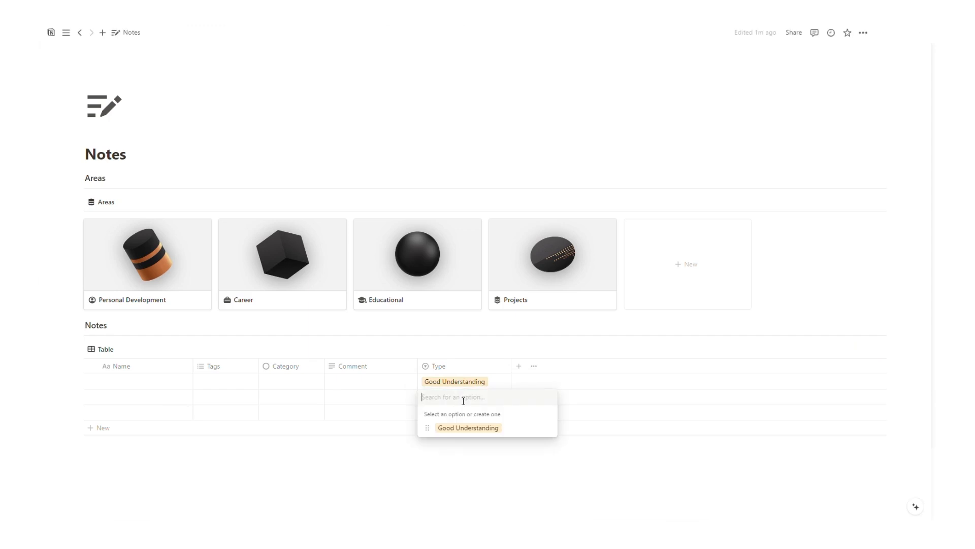
type("Needs Review")
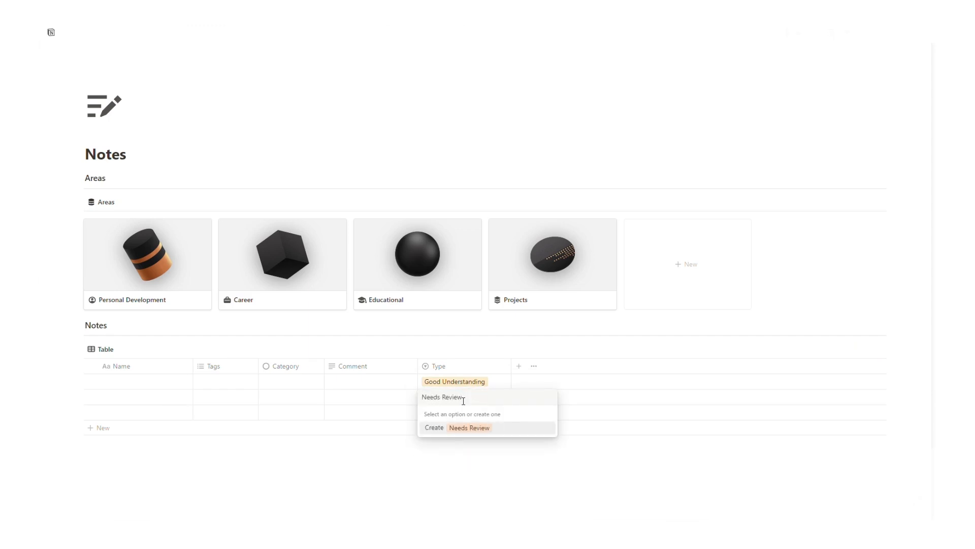
key("Return")
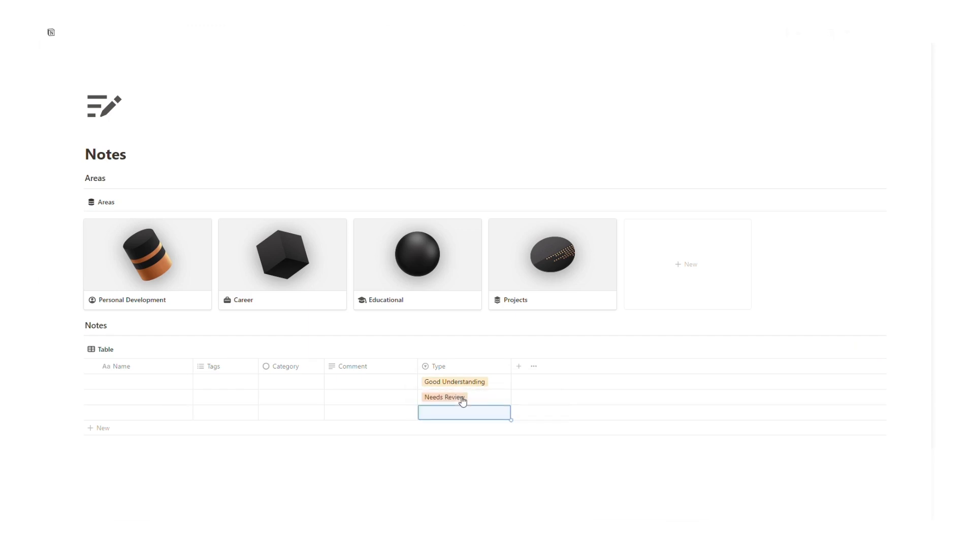
Step: Add a Created time property to the All Notes table
left_click(519, 367)
scroll(843, 356, "down", 5)
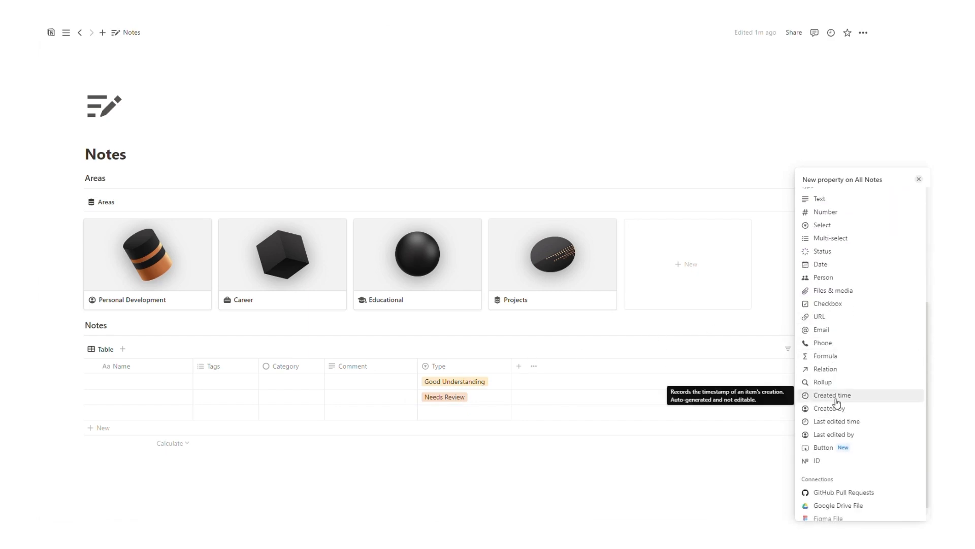
left_click(817, 394)
Step: Create the tags Personal, Project, Finance, Psychology, Book, Podcast and Self awareness in the first row's Tags cell
scroll(218, 289, "down", 2)
left_click(221, 290)
type("Person")
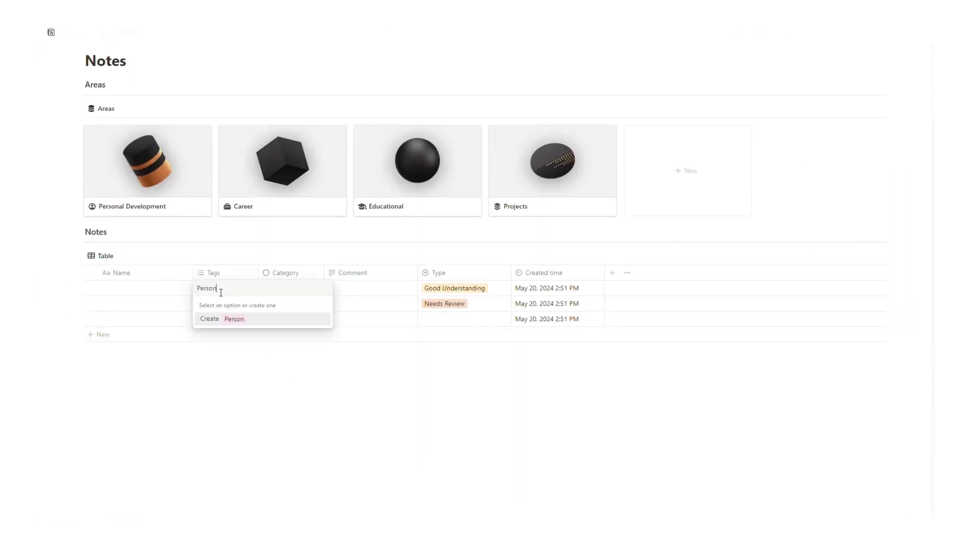
type("al")
key("Return")
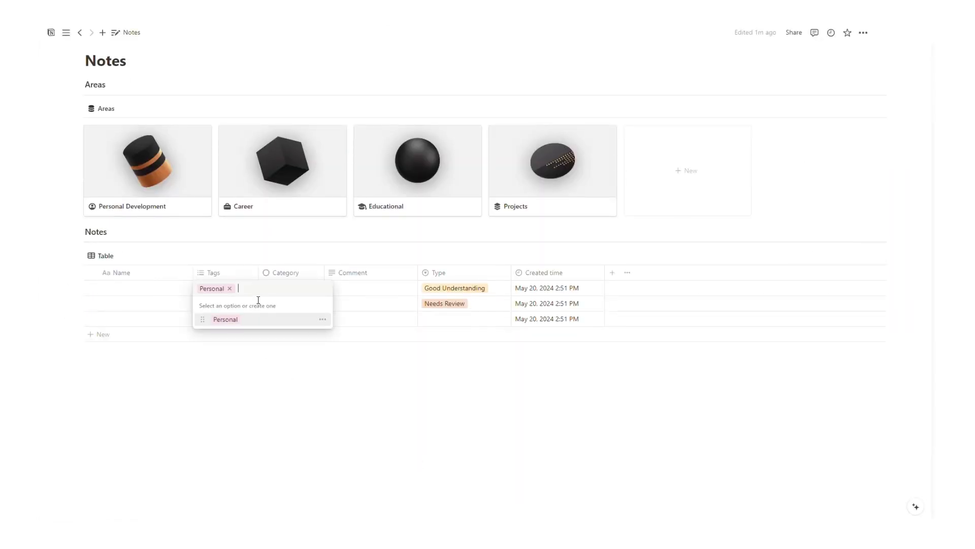
type("Project")
key("Return")
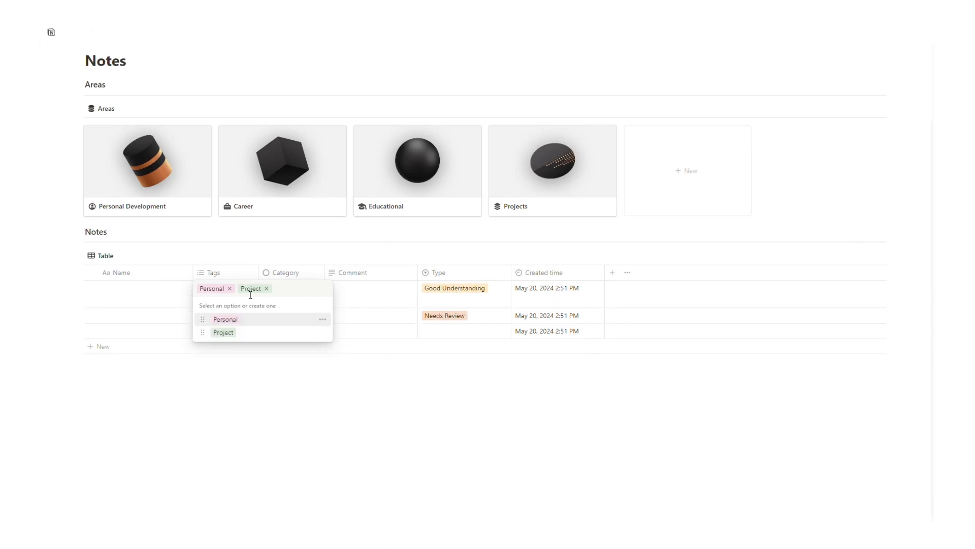
type("Finance")
key("Return")
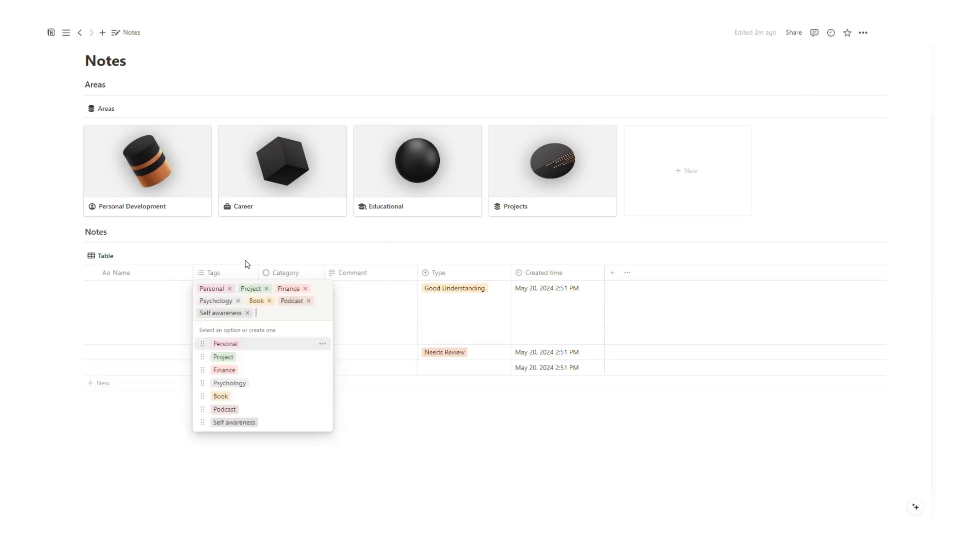
key("Escape")
Step: Turn off text wrapping for the Tags column of the All Notes table
left_click(242, 274)
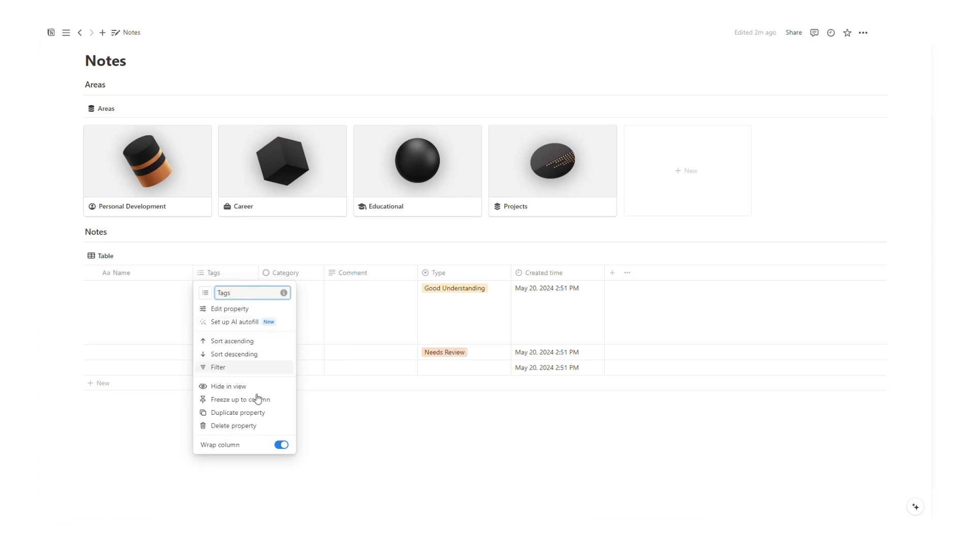
left_click(281, 440)
left_click(316, 431)
Step: Remove the extra tags from the first row's Tags cell, keeping only Personal
left_click(243, 290)
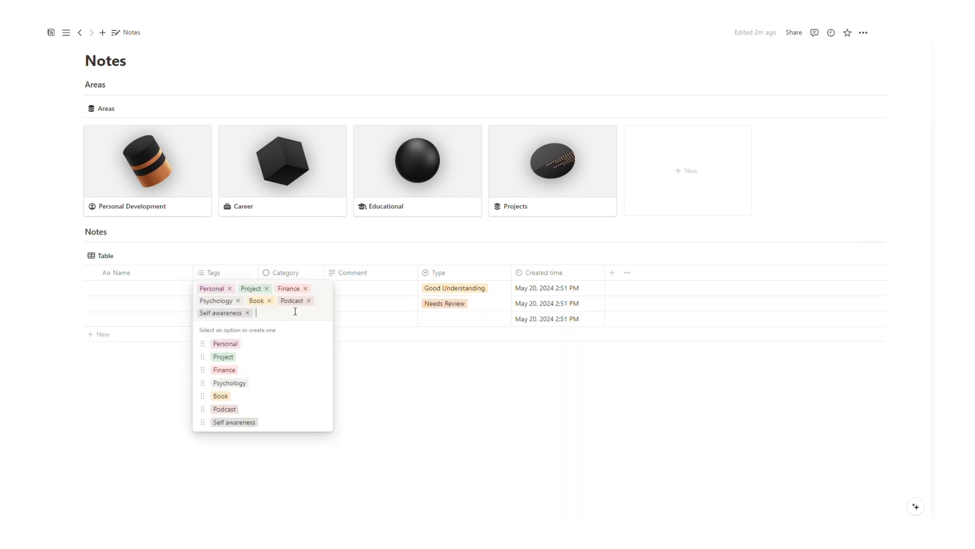
left_click(270, 301)
left_click(301, 300)
left_click(238, 300)
left_click(266, 288)
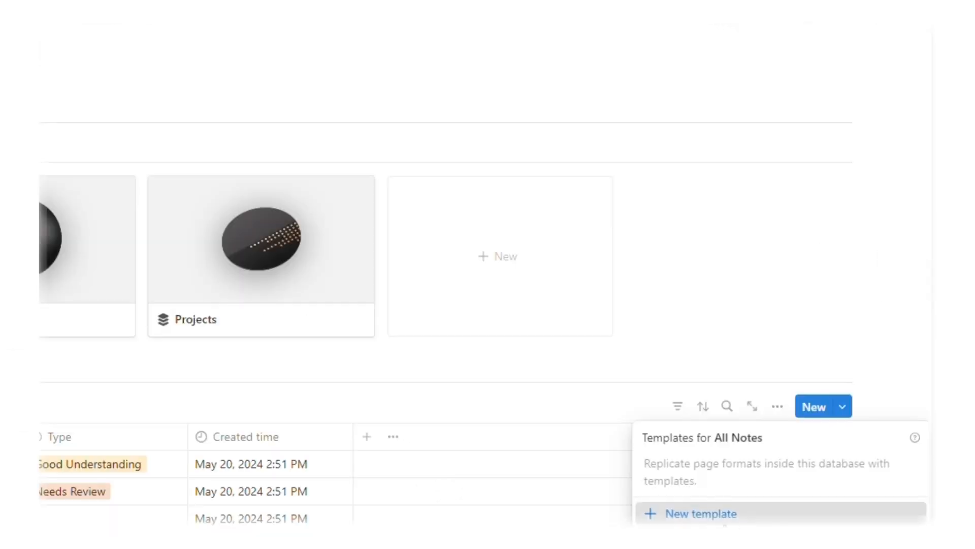
Step: Create a new All Notes template named "Default Page" and insert a callout block in its body
left_click(721, 516)
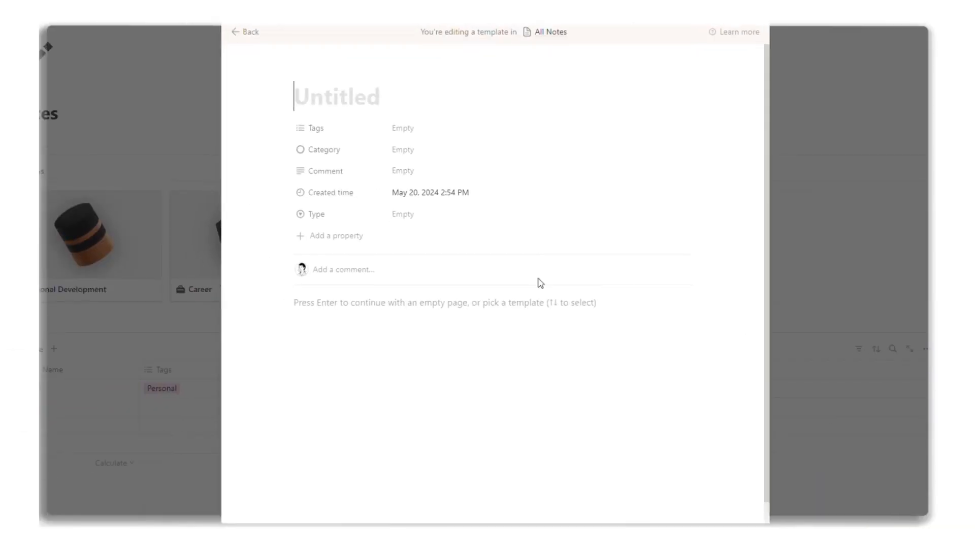
type("Default Page")
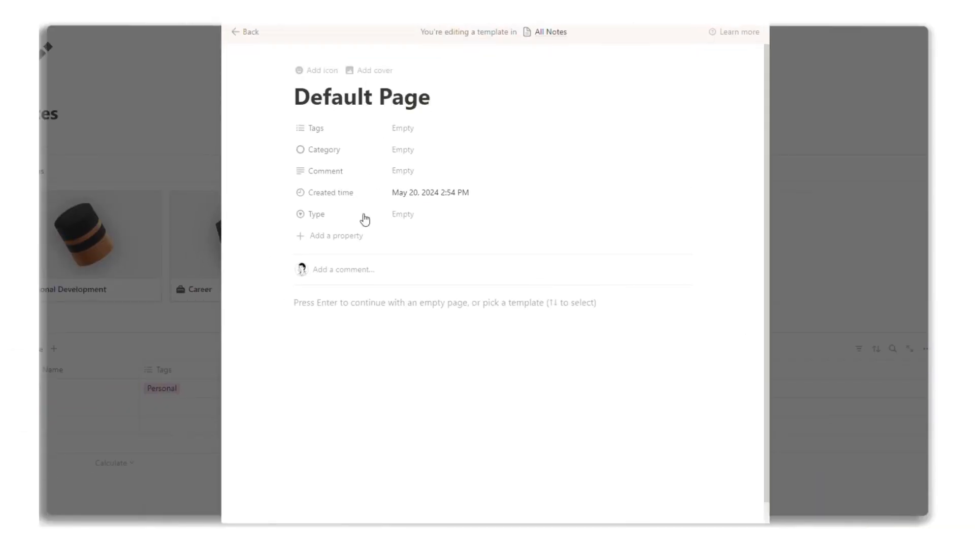
left_click(322, 303)
type("/ca")
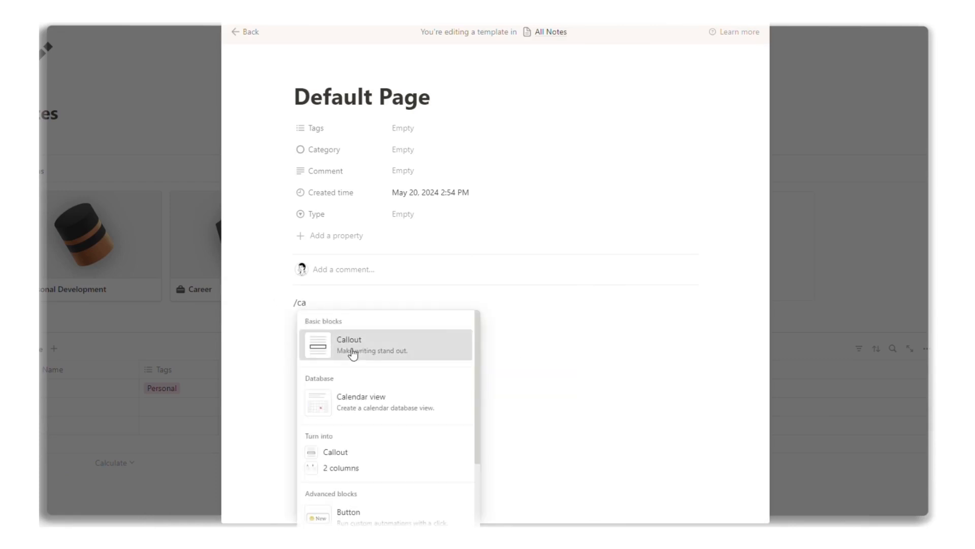
left_click(353, 354)
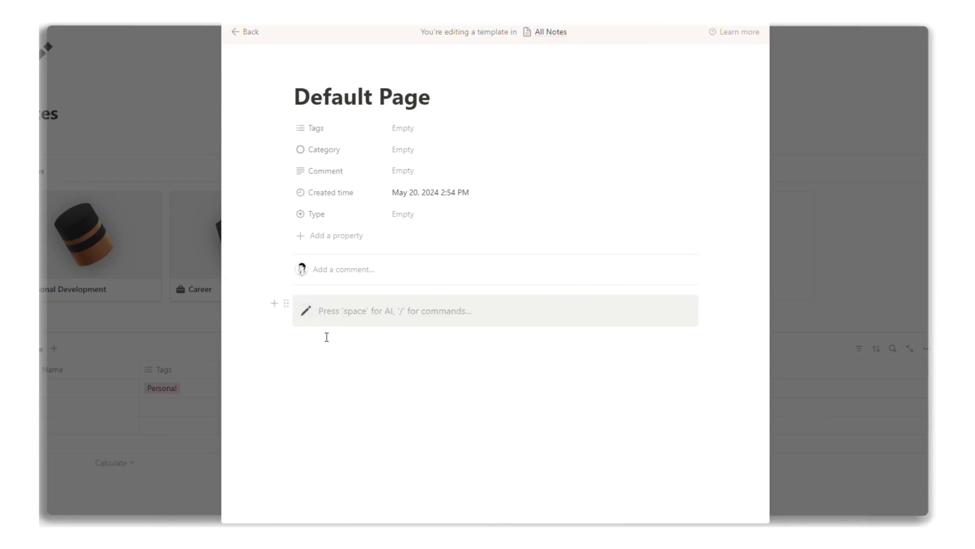
Step: Add a "Files" heading below the callout after a blank line, with a divider under it
left_click(274, 303)
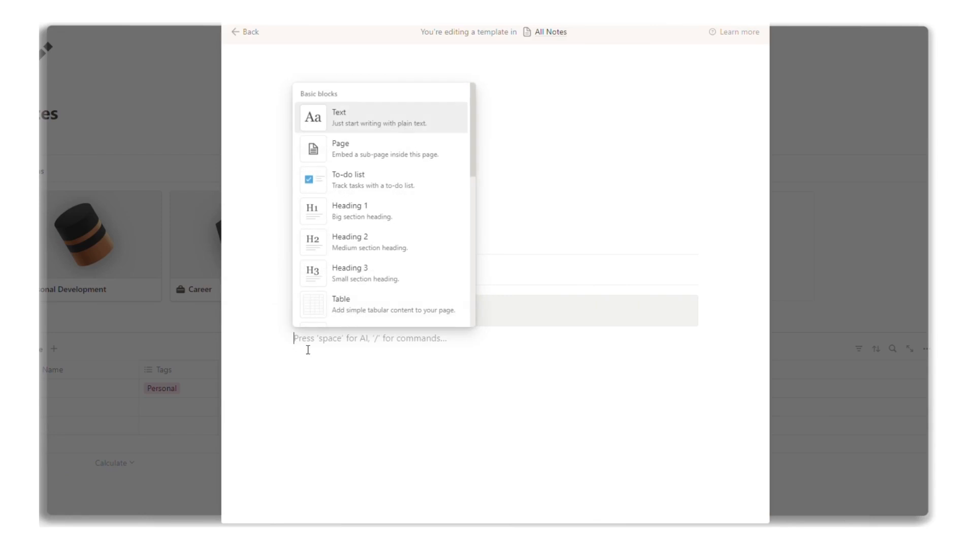
left_click(306, 348)
left_click(290, 340)
key("ctrl+d")
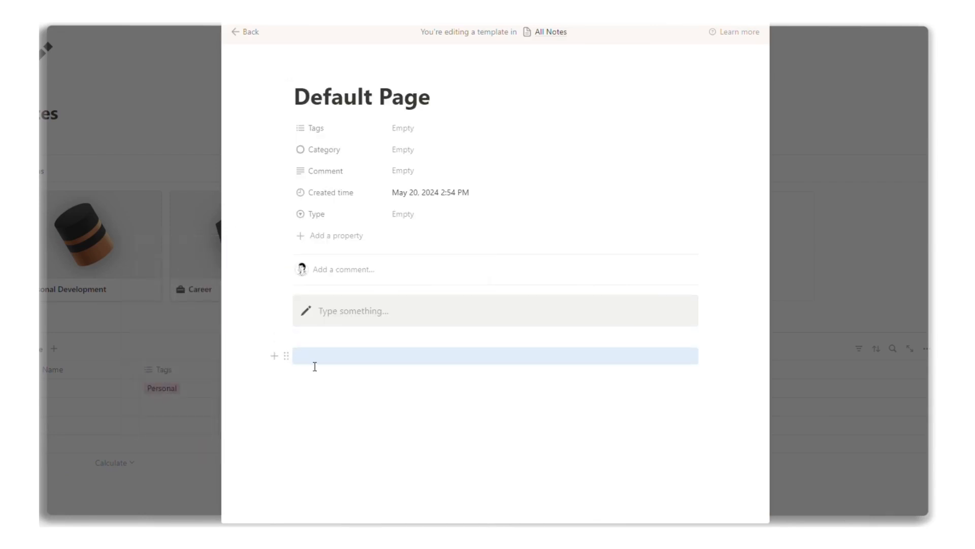
left_click(310, 363)
left_click(295, 356)
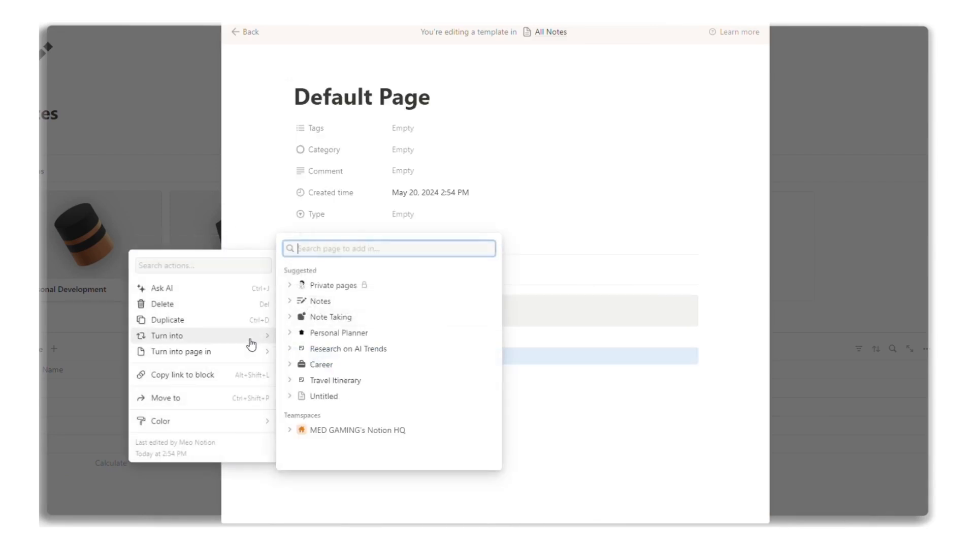
mouse_move(254, 340)
left_click(332, 227)
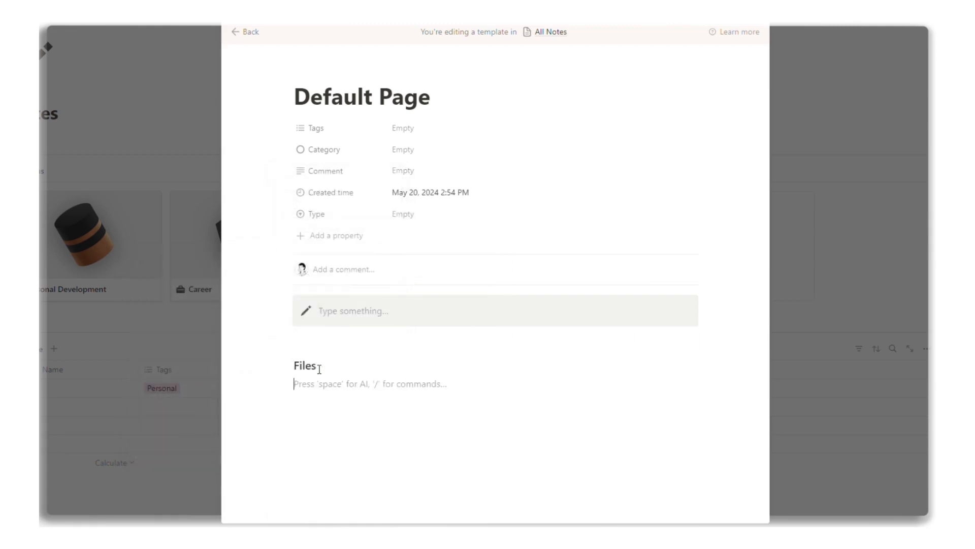
type("/di")
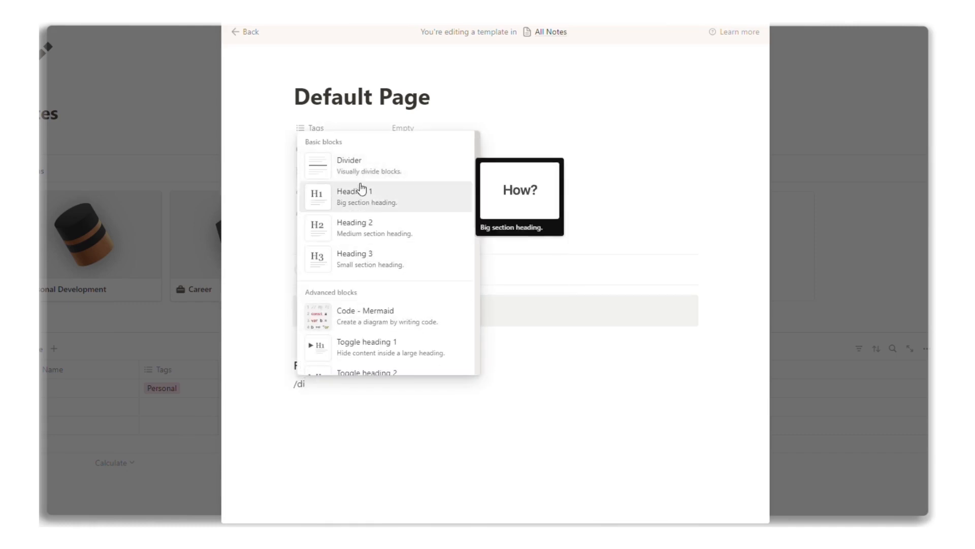
left_click(350, 165)
Step: Insert a button block under the Files divider with an Insert blocks action that adds a File block below the button
type("/bu")
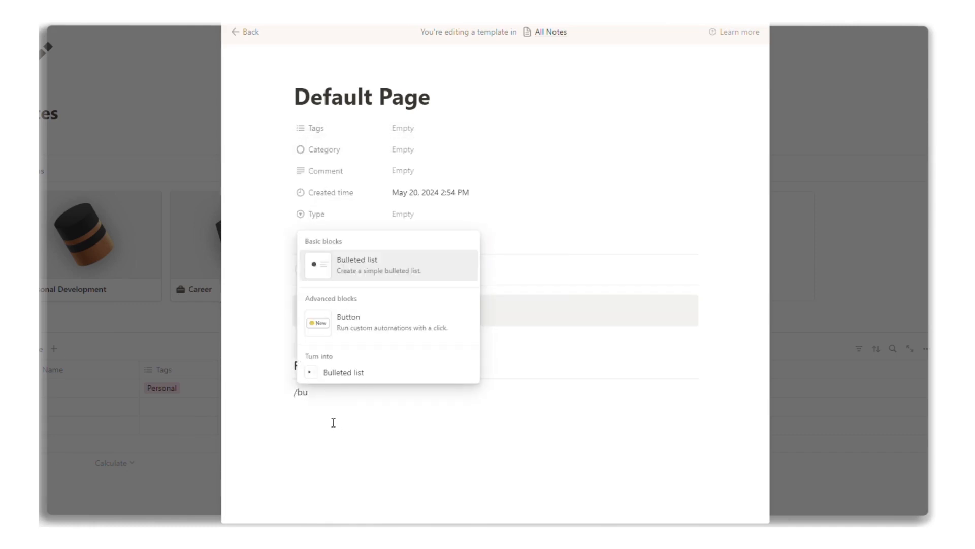
left_click(370, 329)
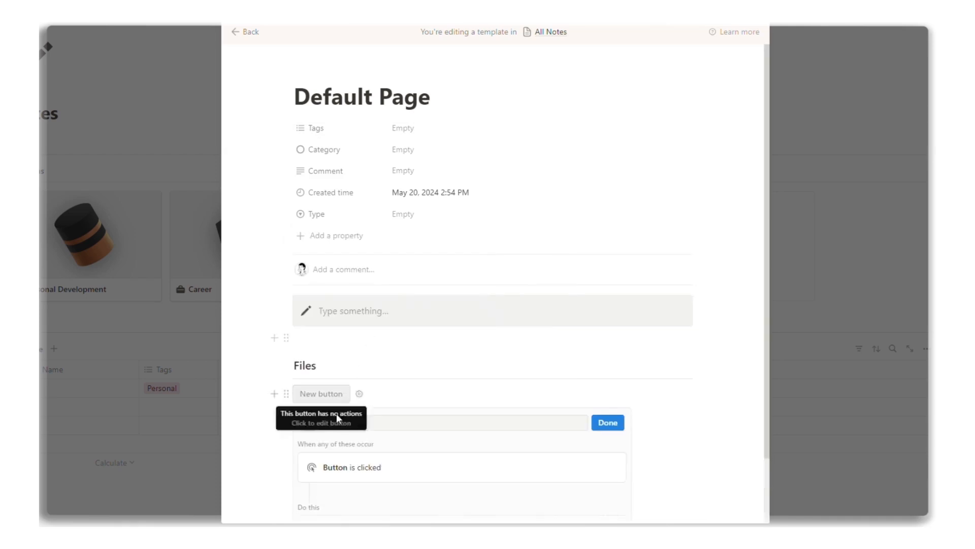
scroll(333, 465, "down", 2)
left_click(336, 458)
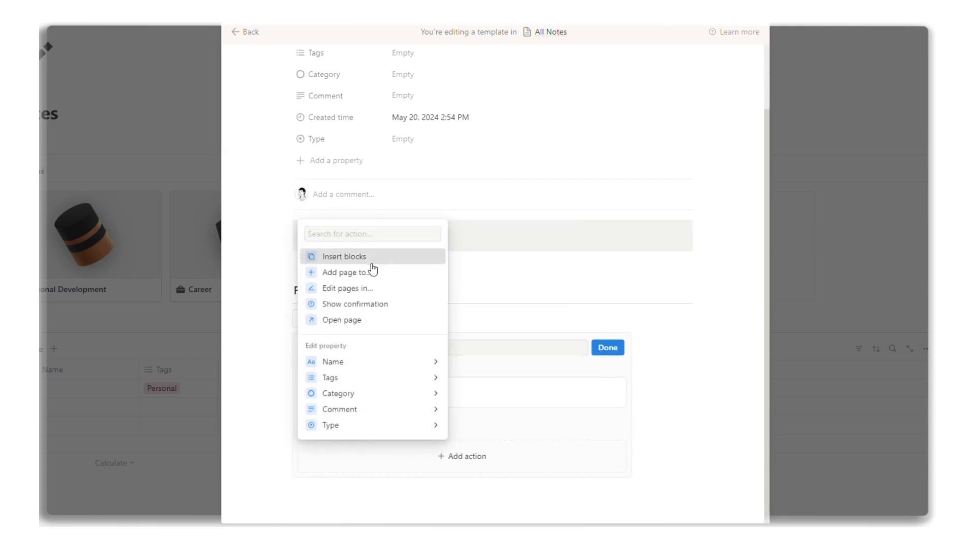
left_click(379, 257)
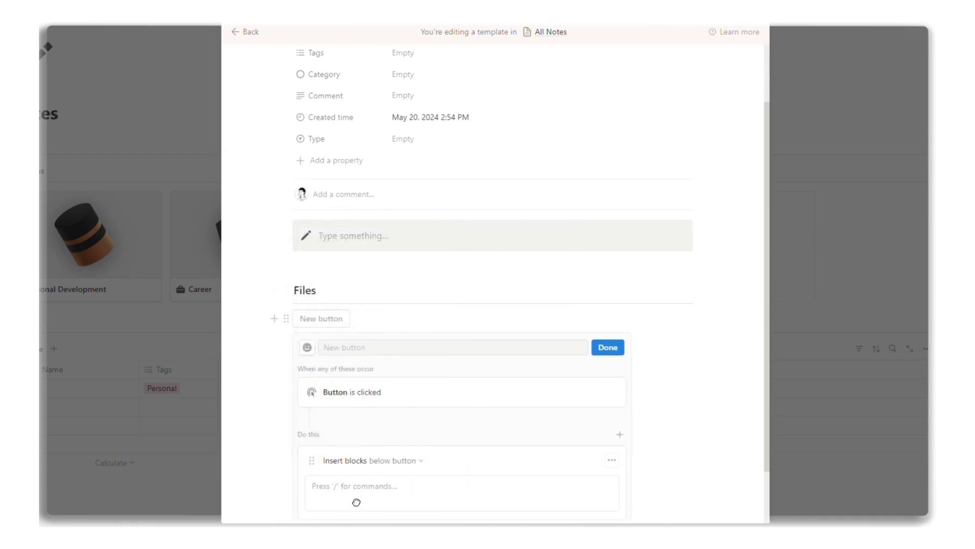
type("/fi")
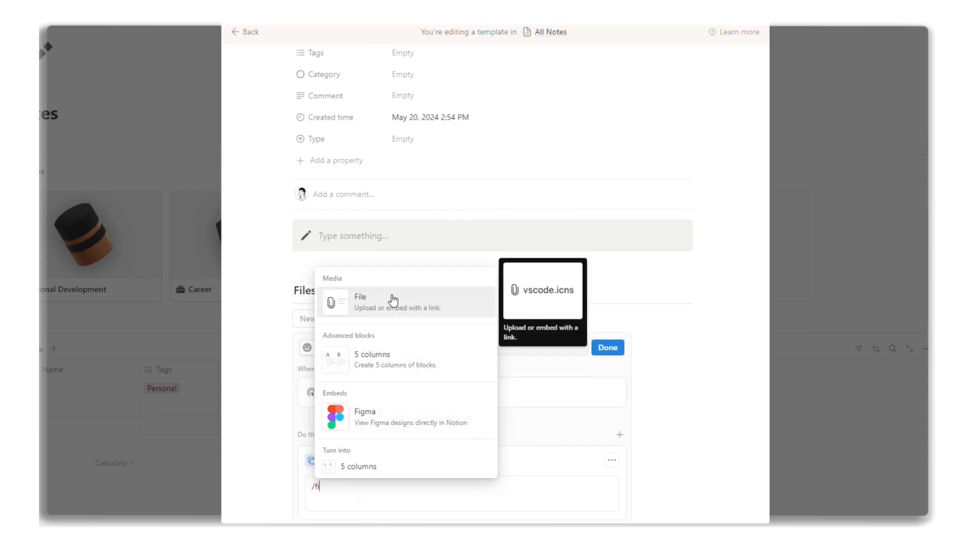
left_click(391, 301)
Step: Name the button "Add new file", give it the button-with-cursor icon, and save it
left_click(353, 351)
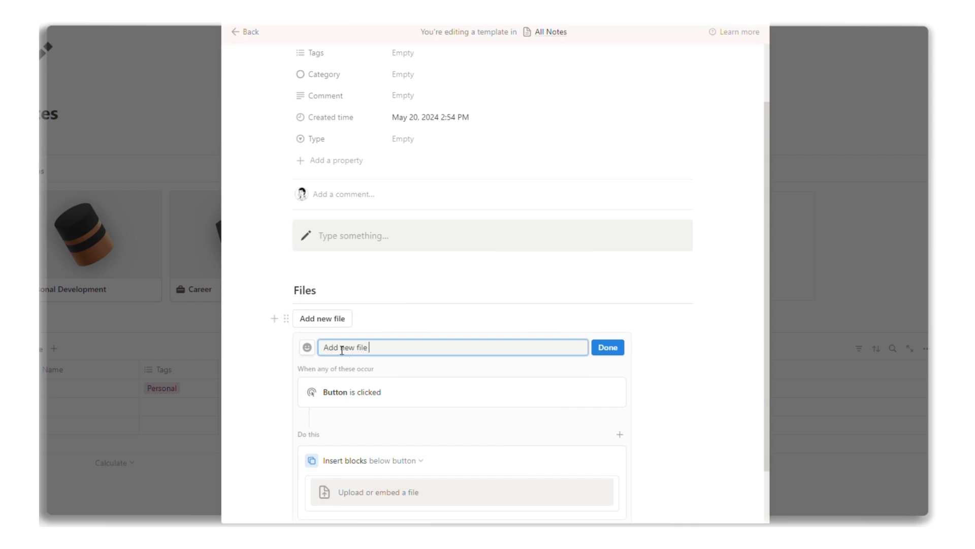
left_click(311, 350)
type("click")
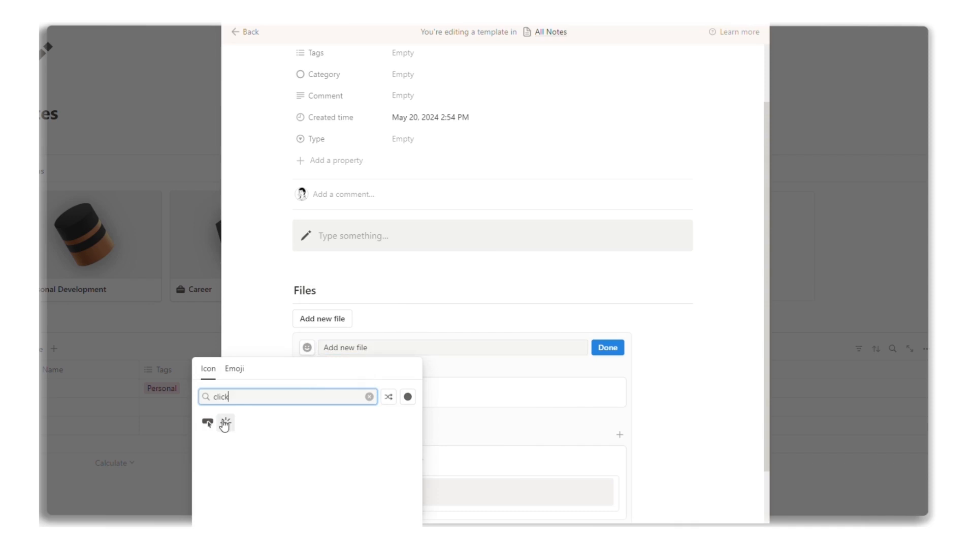
left_click(207, 422)
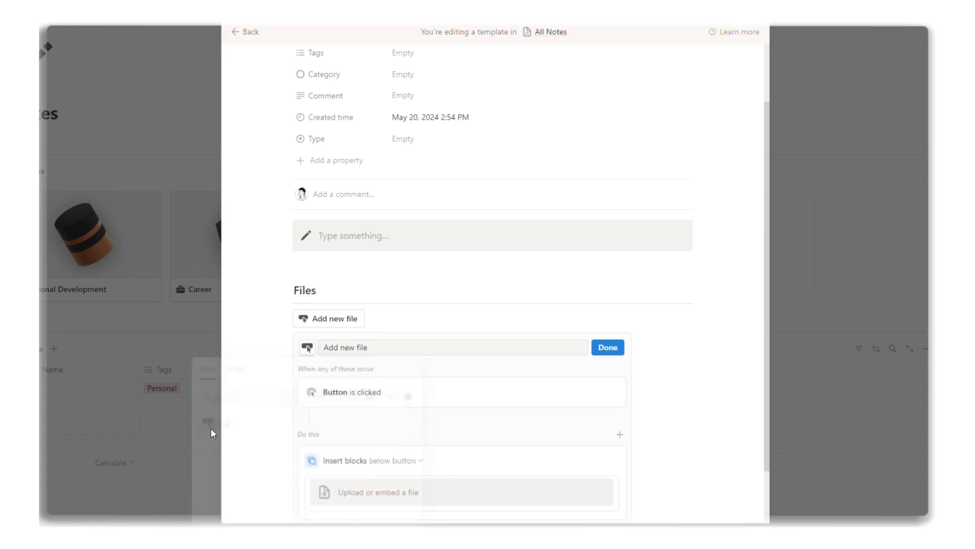
left_click(608, 350)
Step: Run the Add new file button to insert a file block, and duplicate the whole Files section below it
left_click(361, 398)
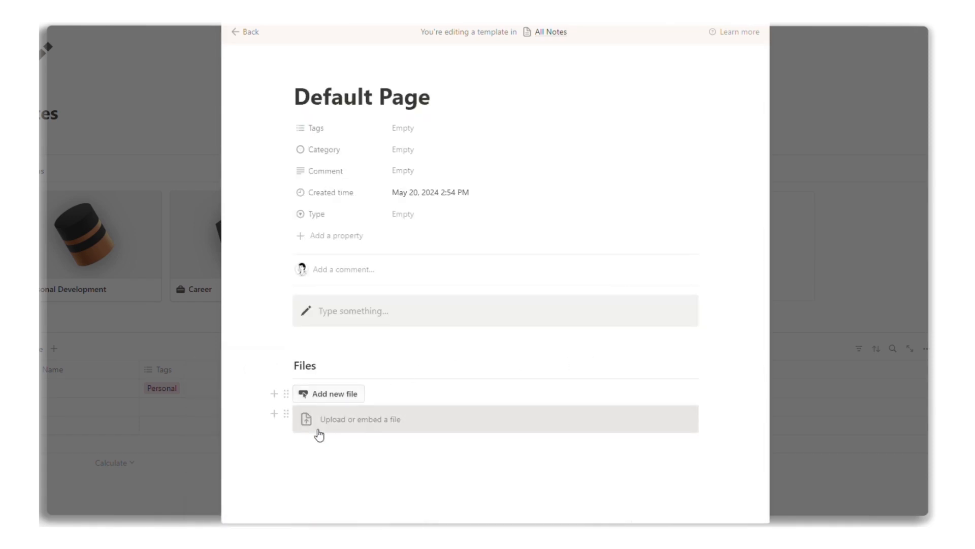
left_click_drag(720, 369, 483, 486)
key("ctrl+d")
scroll(374, 447, "down", 2)
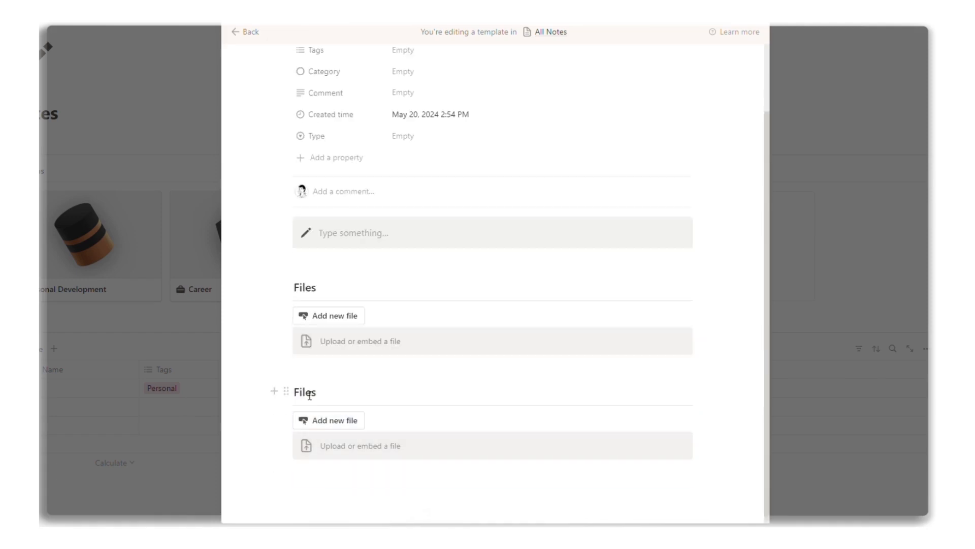
Step: Retitle the duplicated Files section "Media" and rename its button "Add new Media"
double_click(308, 392)
type("Media")
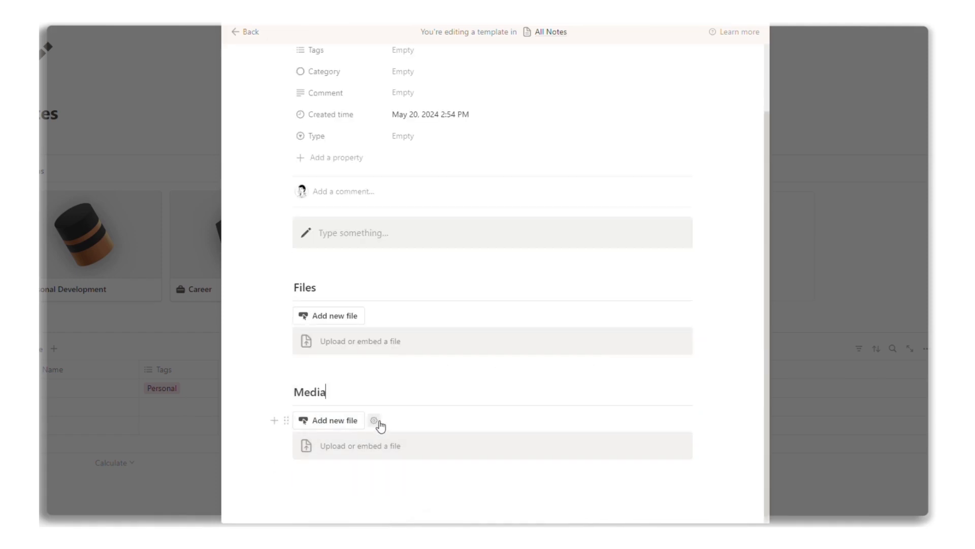
left_click(374, 420)
double_click(365, 367)
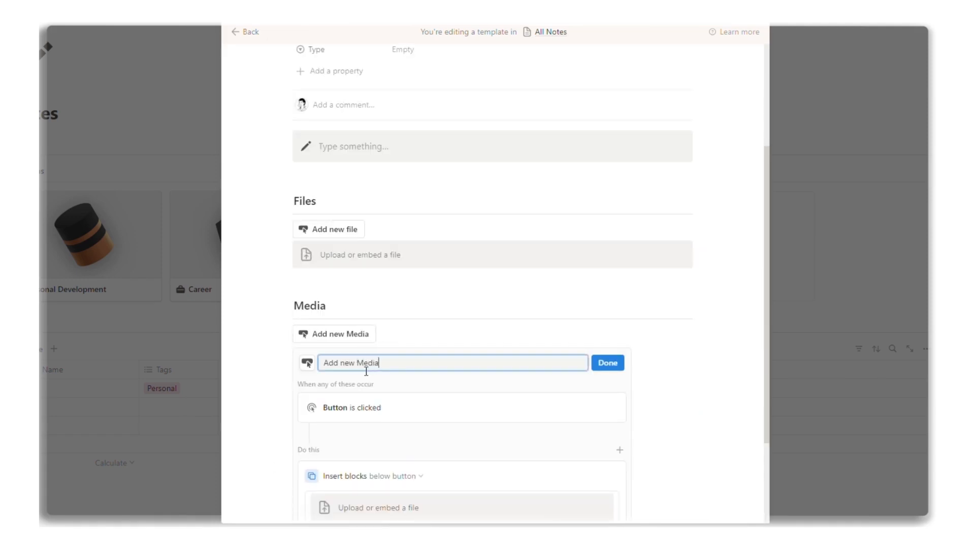
Step: Replace the file block in the Add new Media button's action with an Embed block
scroll(366, 371, "down", 3)
left_click(603, 372)
left_click(569, 419)
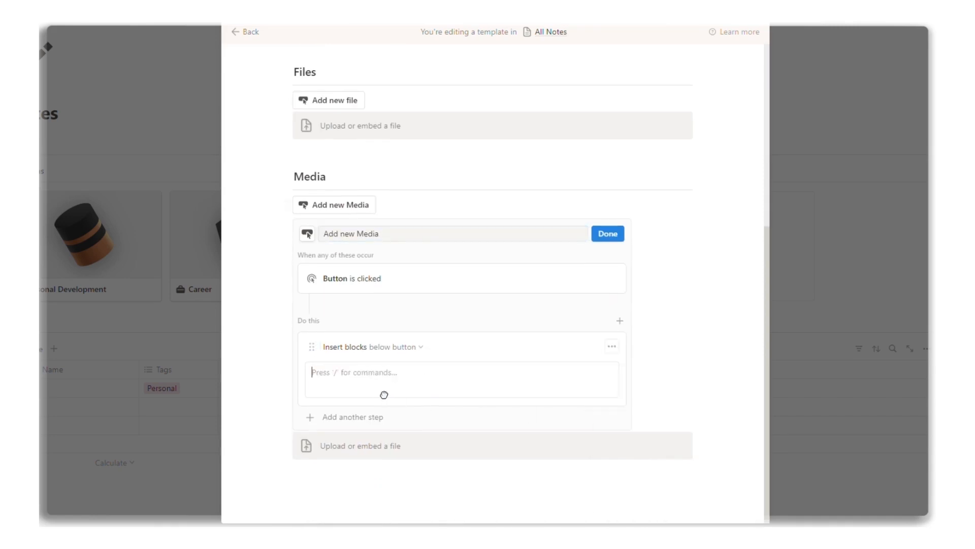
type("/embed")
key("Return")
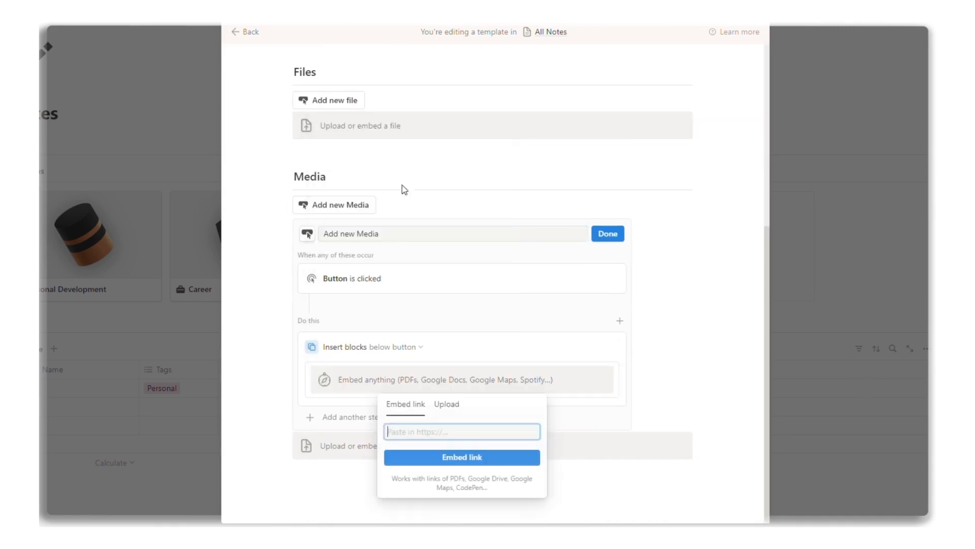
left_click(545, 309)
Step: Change the Add new Media button's icon to the clicking cursor with rays and save the button
left_click(306, 234)
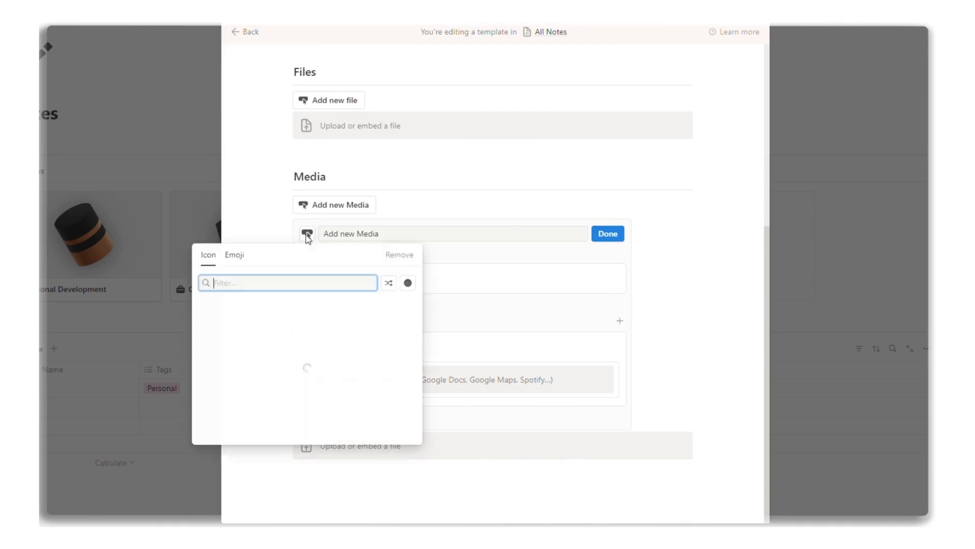
type("click")
left_click(226, 309)
left_click(608, 233)
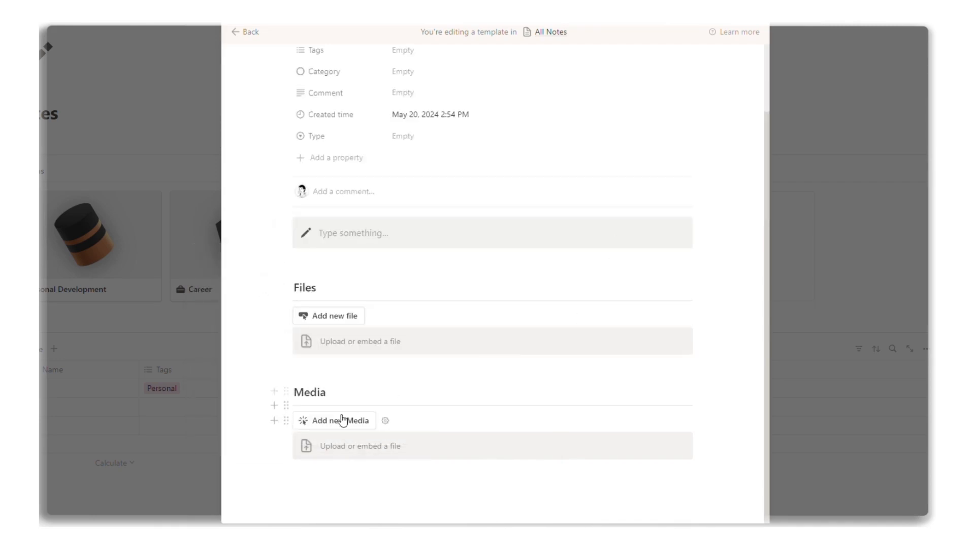
Step: Delete the file block under Media and run the Add new Media button to insert an embed block
left_click(286, 446)
left_click(195, 397)
left_click(323, 422)
Step: Look at the upload and embed link options of the media and file blocks
left_click(374, 452)
left_click(475, 338)
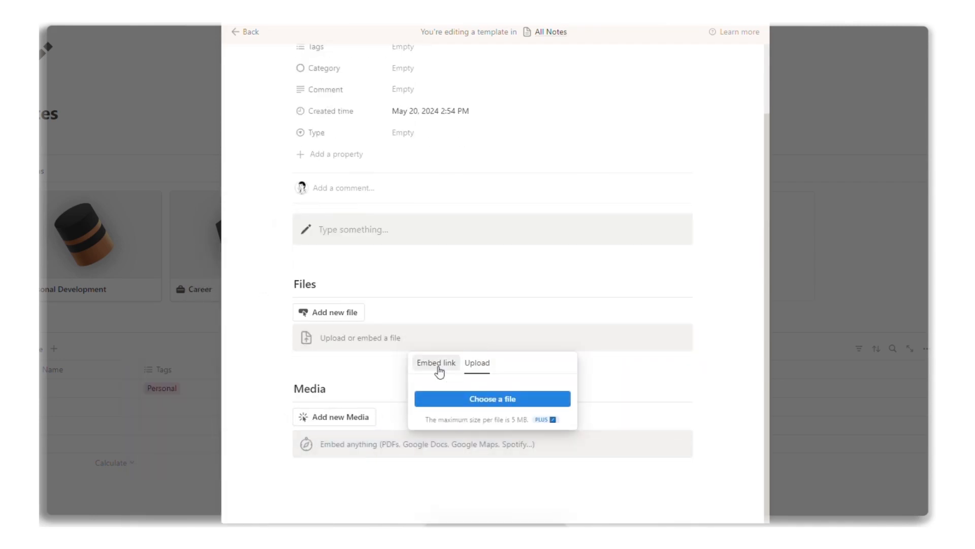
left_click(437, 367)
left_click(726, 422)
Step: Change the colour of the callout above the Files section
scroll(727, 422, "up", 3)
left_click(286, 304)
mouse_move(264, 359)
left_click(310, 403)
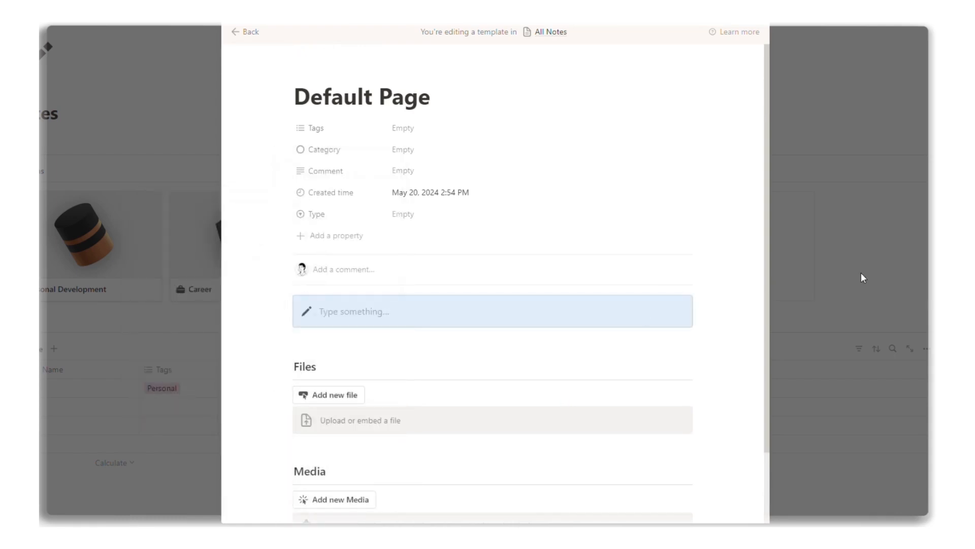
Step: Close the template and set "Default Page" as the default template for all views in All Notes
left_click(867, 285)
left_click(891, 331)
left_click(924, 385)
left_click(788, 361)
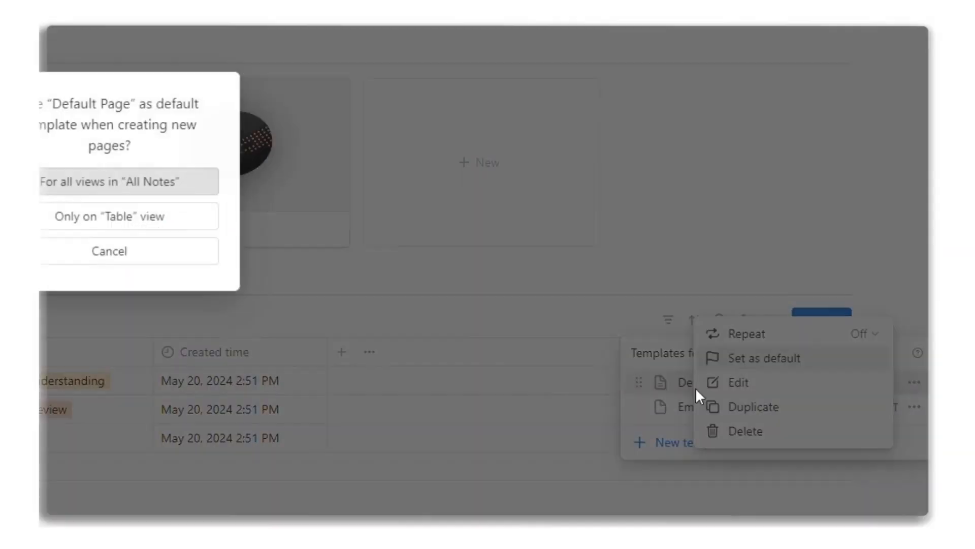
left_click(77, 183)
scroll(124, 349, "down", 1)
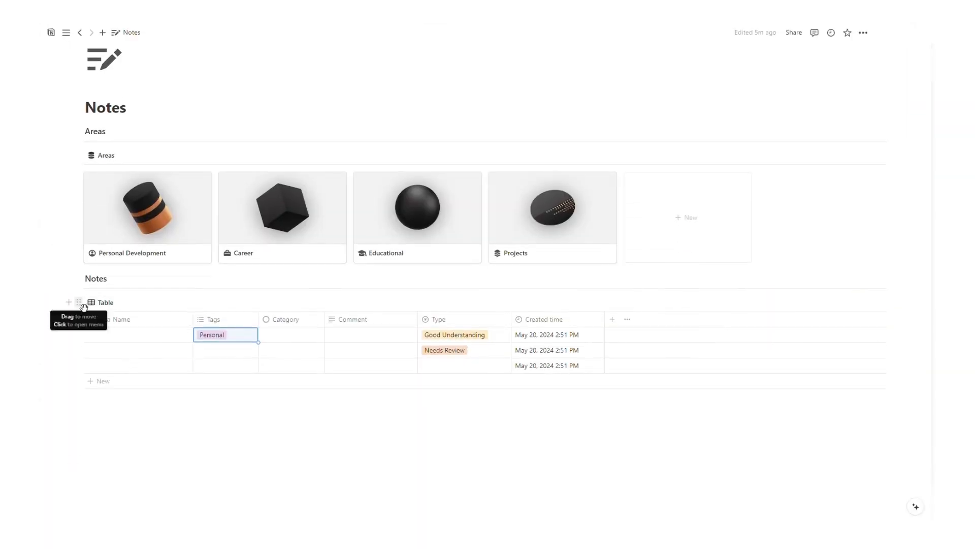
left_click(83, 304)
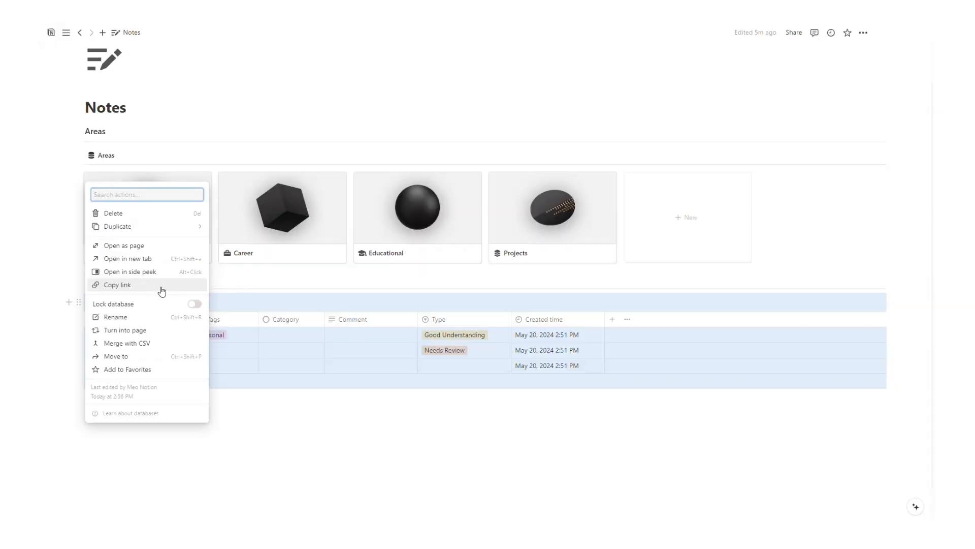
left_click(265, 302)
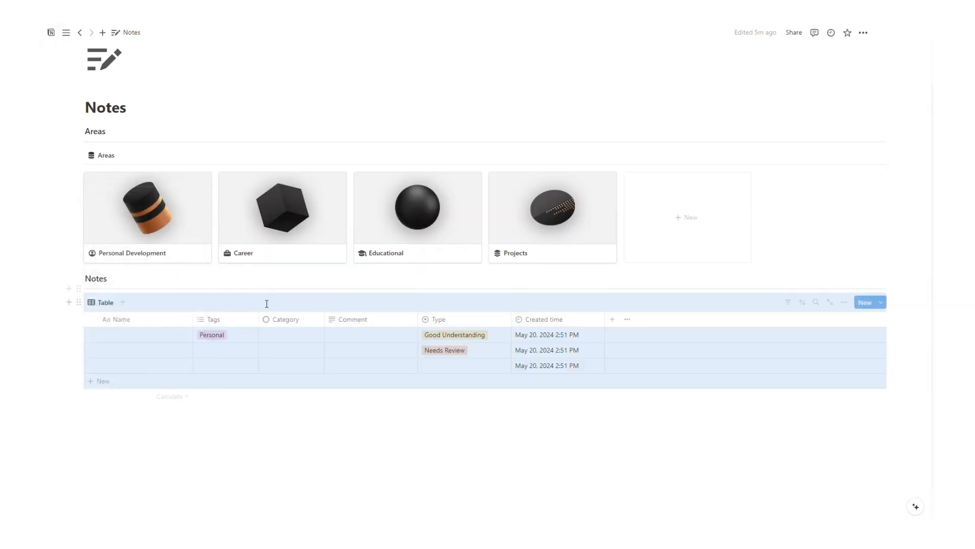
scroll(264, 303, "down", 1)
left_click(216, 309)
left_click(167, 301)
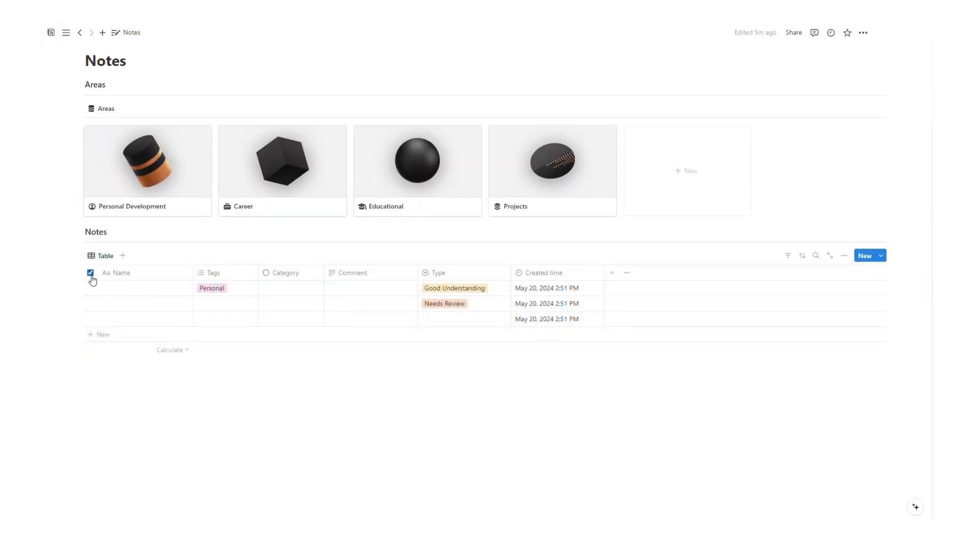
Step: Delete all existing rows from the Notes table
left_click(90, 272)
left_click(282, 255)
scroll(504, 298, "up", 1)
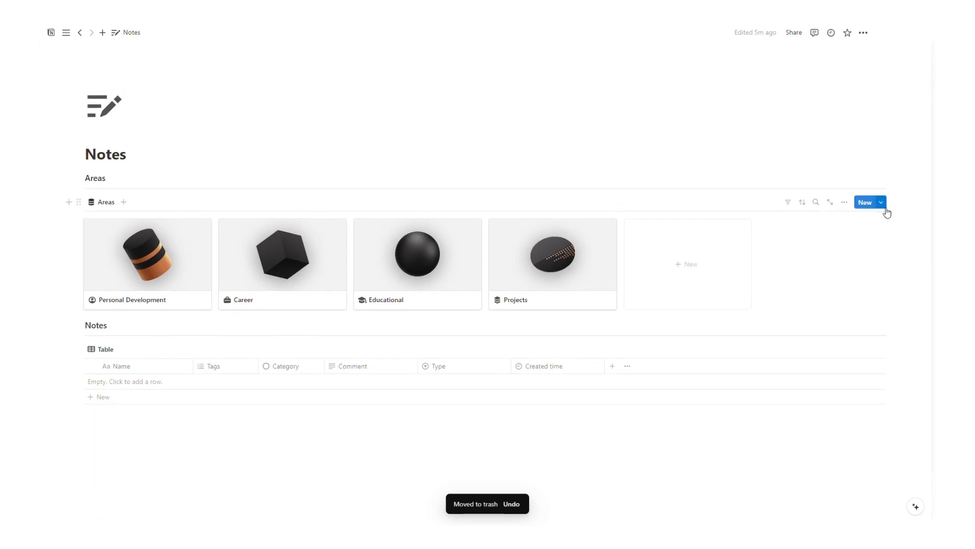
Step: Create a My life Areas template named "Default Page" and add an "All Notes" Heading 3 to its body
left_click(881, 203)
left_click(848, 263)
type("Default Page")
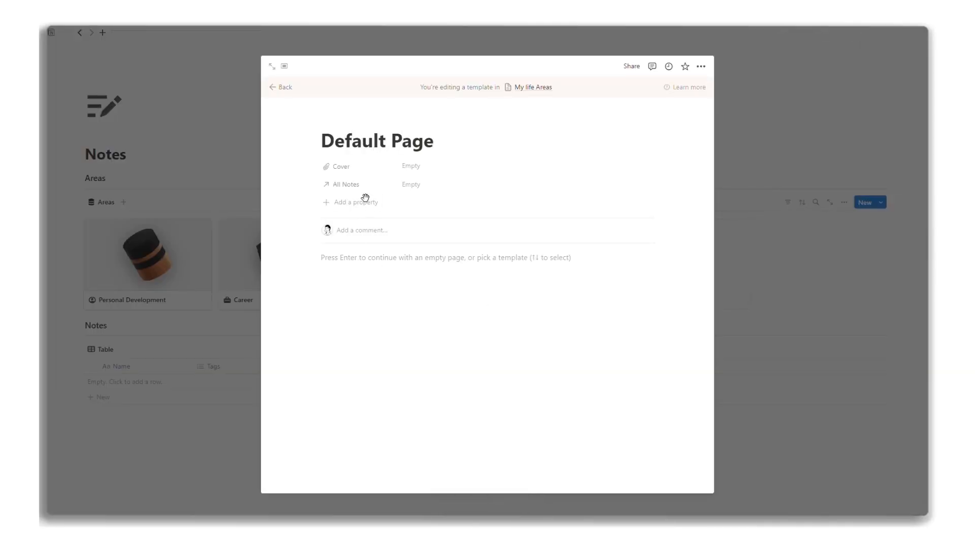
left_click(344, 268)
type("/hea")
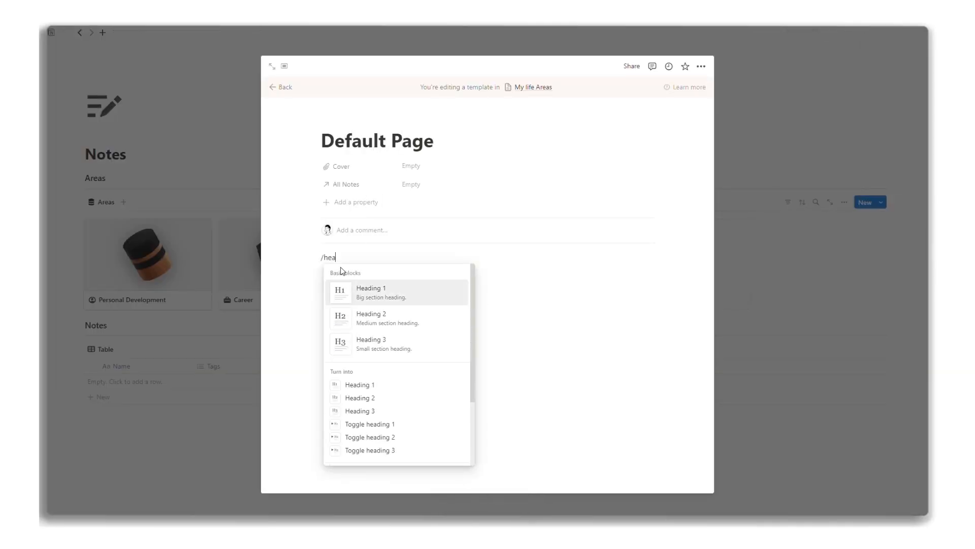
left_click(367, 346)
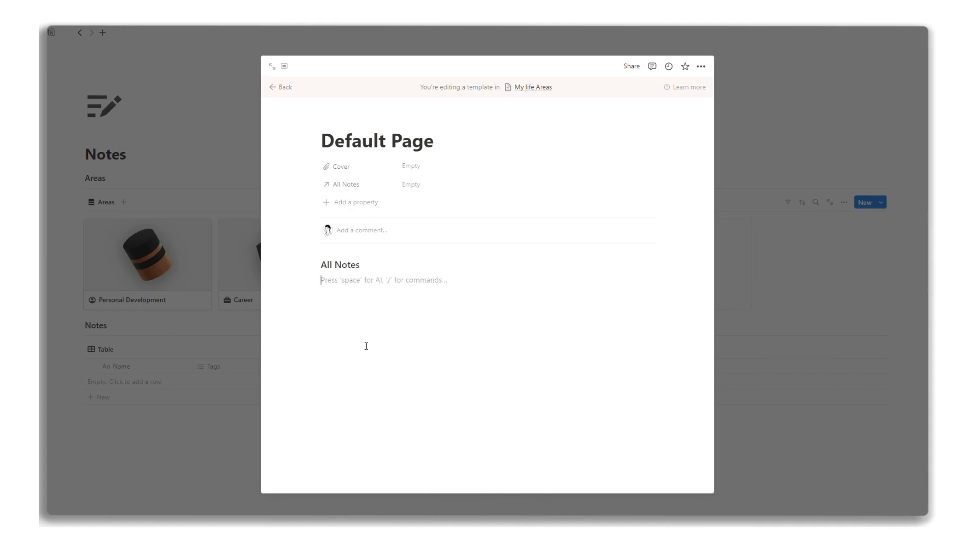
Step: Close the template and copy the link to the Notes table
left_click(183, 455)
left_click(78, 348)
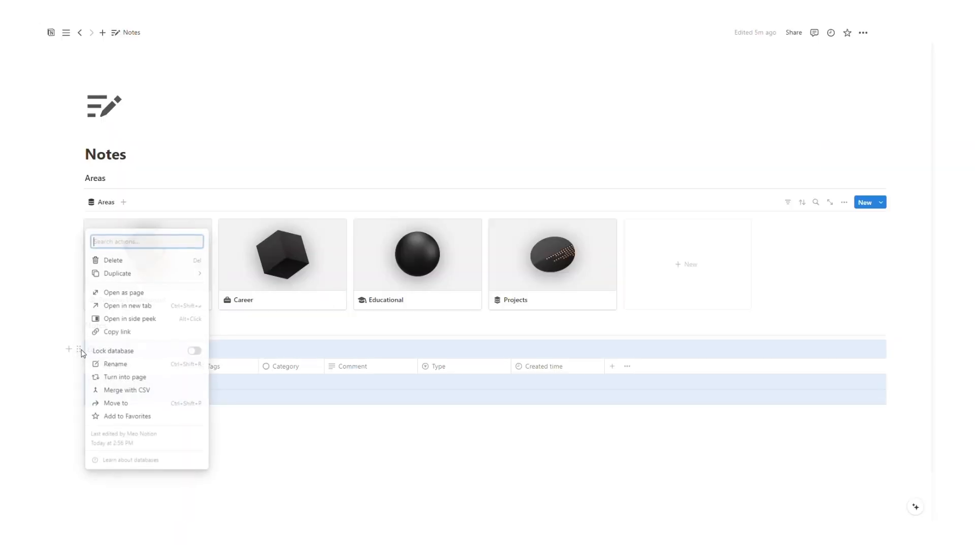
left_click(106, 331)
Step: Reopen the Default Page template of My life Areas and paste the copied link under All Notes as a linked view of the database
left_click(882, 202)
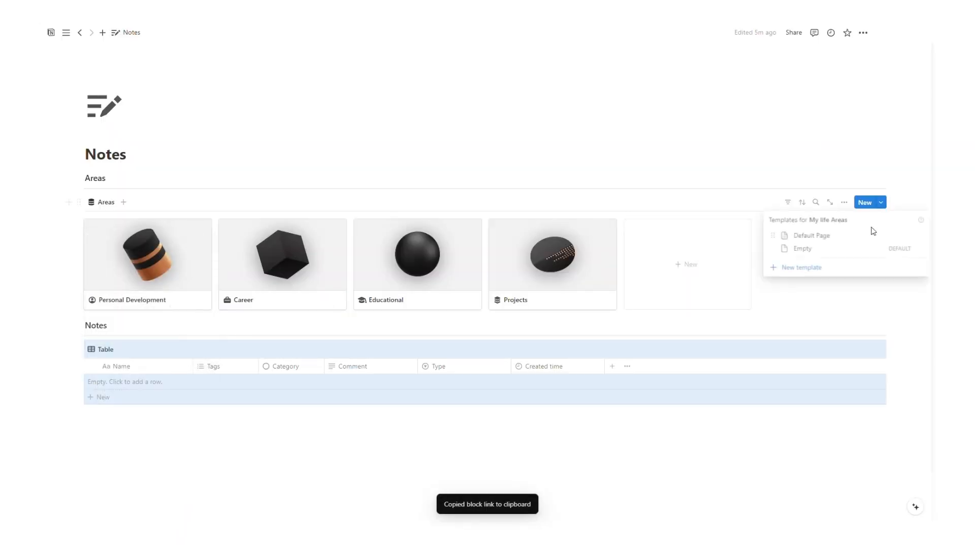
left_click(920, 236)
left_click(844, 234)
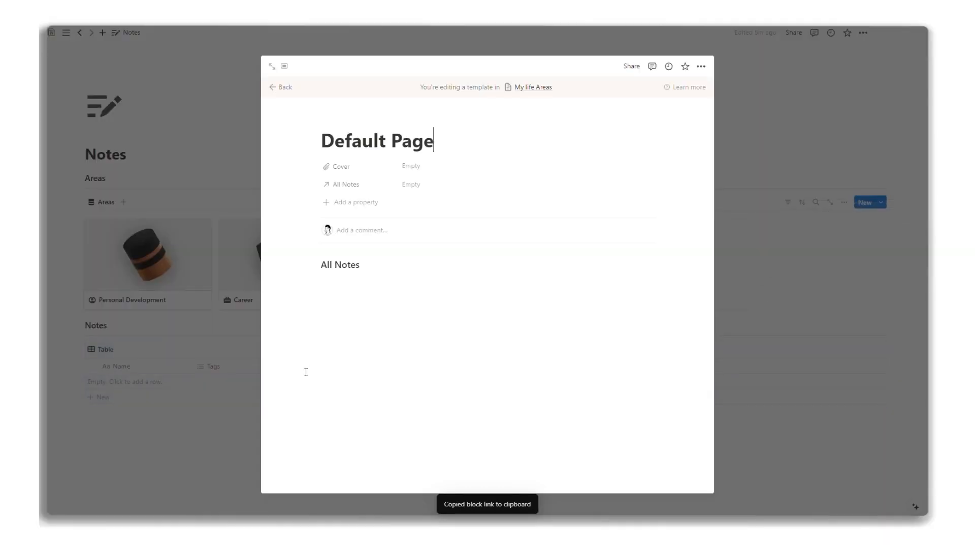
right_click(294, 286)
left_click(322, 293)
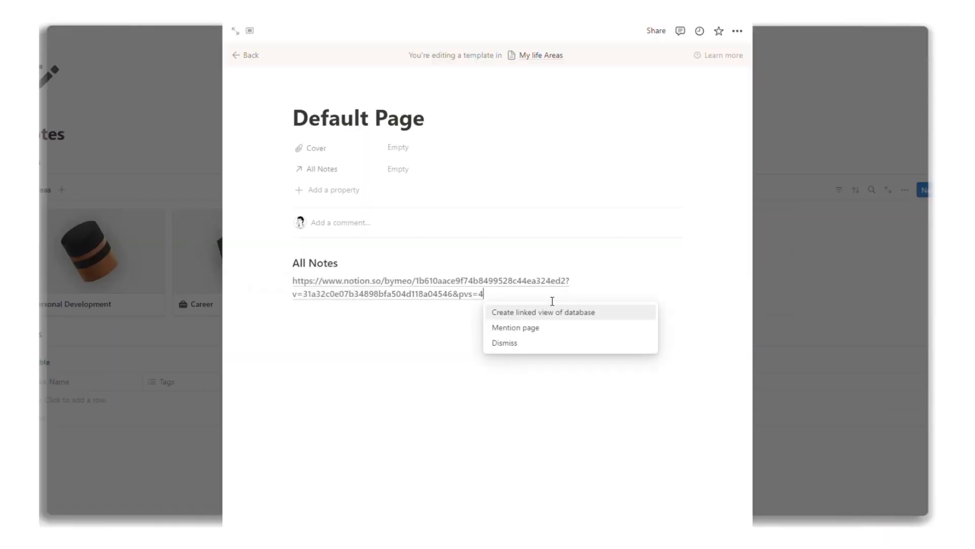
left_click(549, 311)
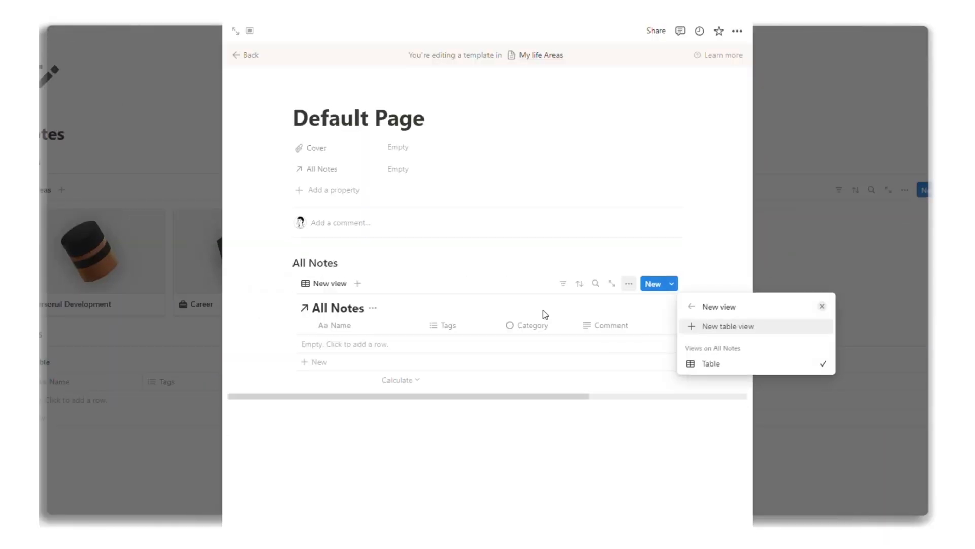
Step: Create a Gallery view of the linked All Notes database with Page cover as card preview, and hide the database title
left_click(718, 327)
left_click(801, 407)
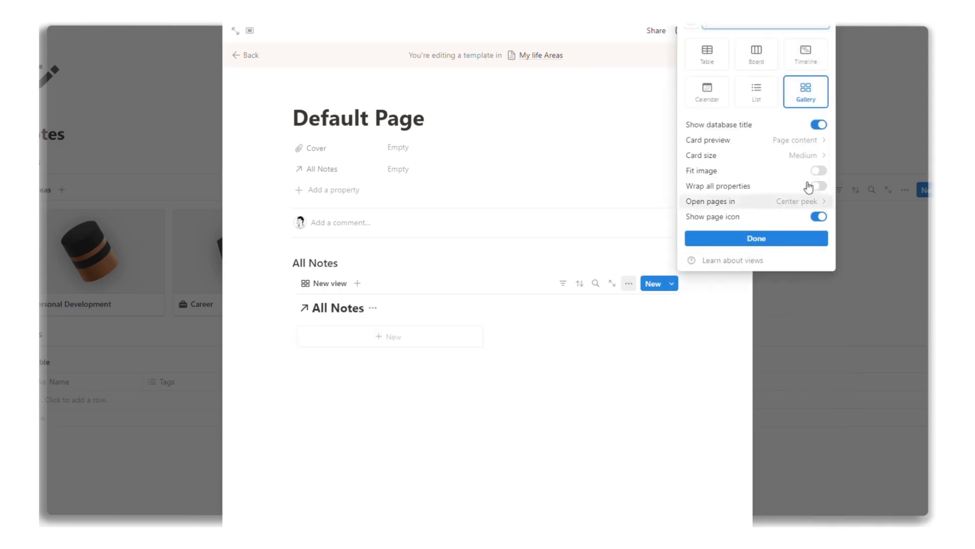
left_click(798, 142)
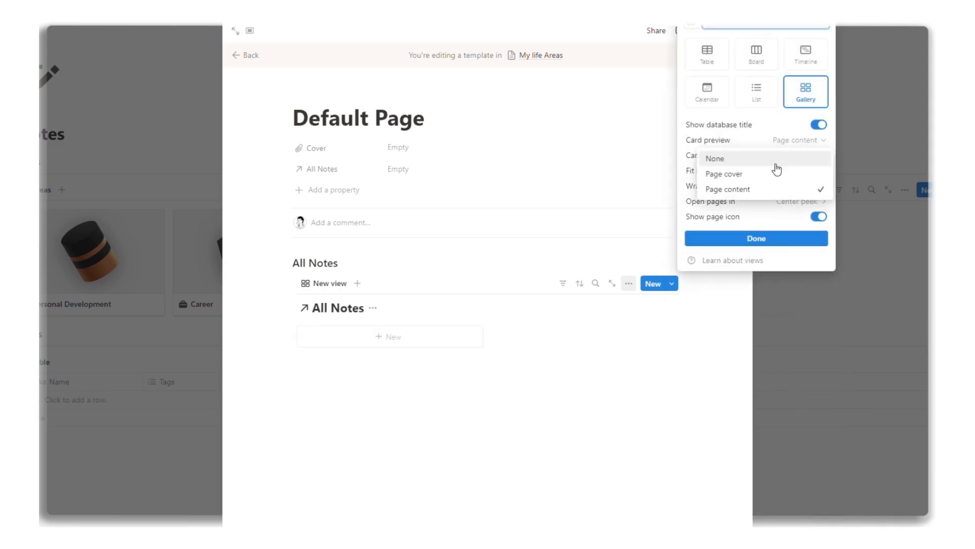
left_click(755, 175)
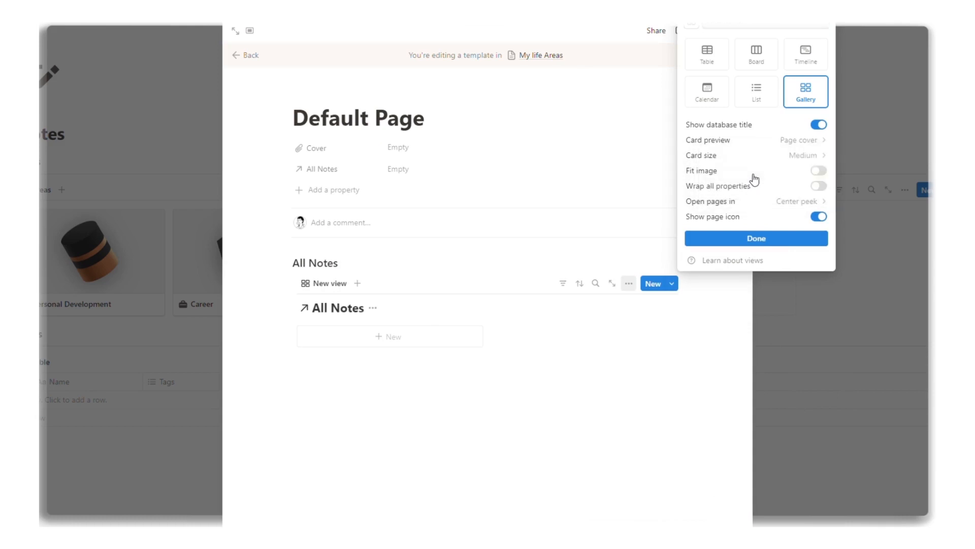
left_click(398, 318)
left_click(373, 308)
left_click(395, 364)
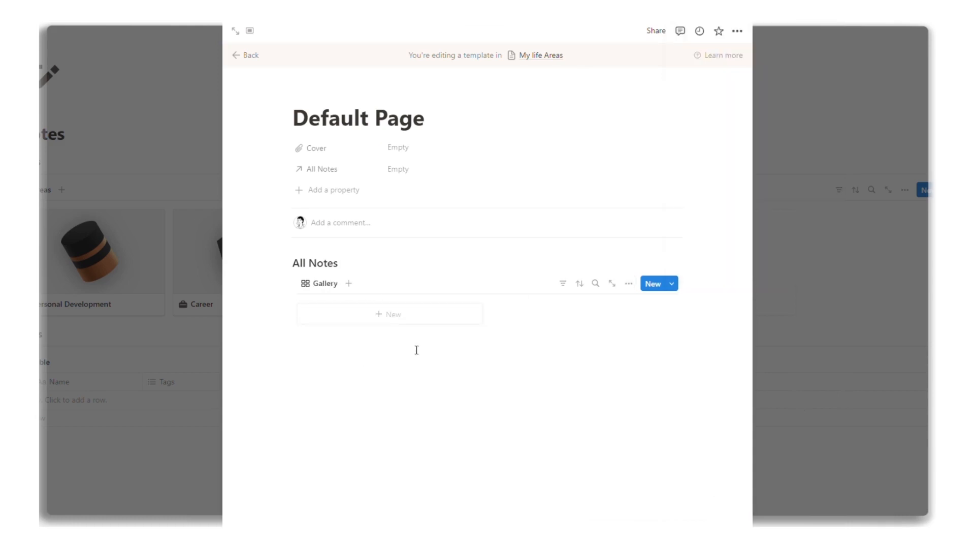
Step: Filter the gallery view to Category containing Default Page and Type set to Good Understanding
left_click(564, 288)
left_click(500, 345)
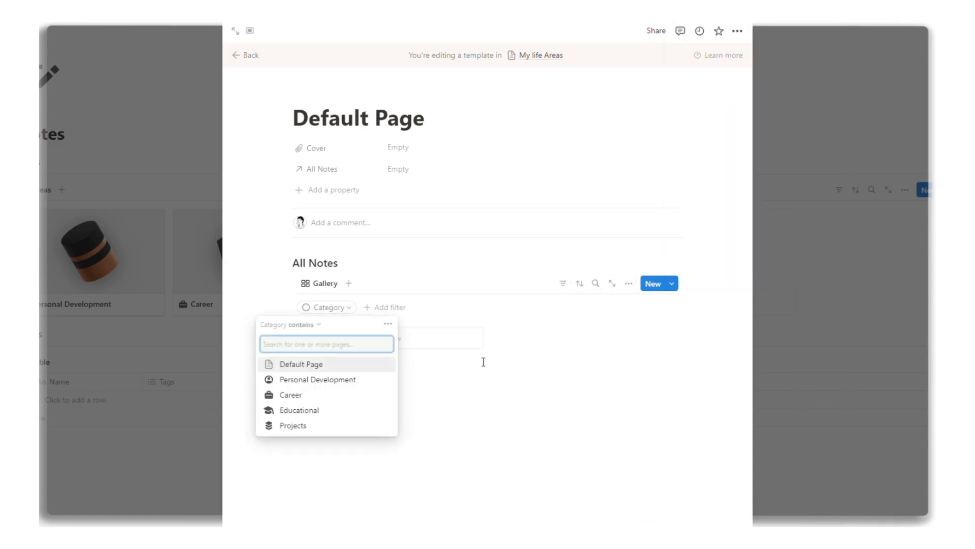
left_click(320, 364)
left_click(563, 285)
left_click(563, 284)
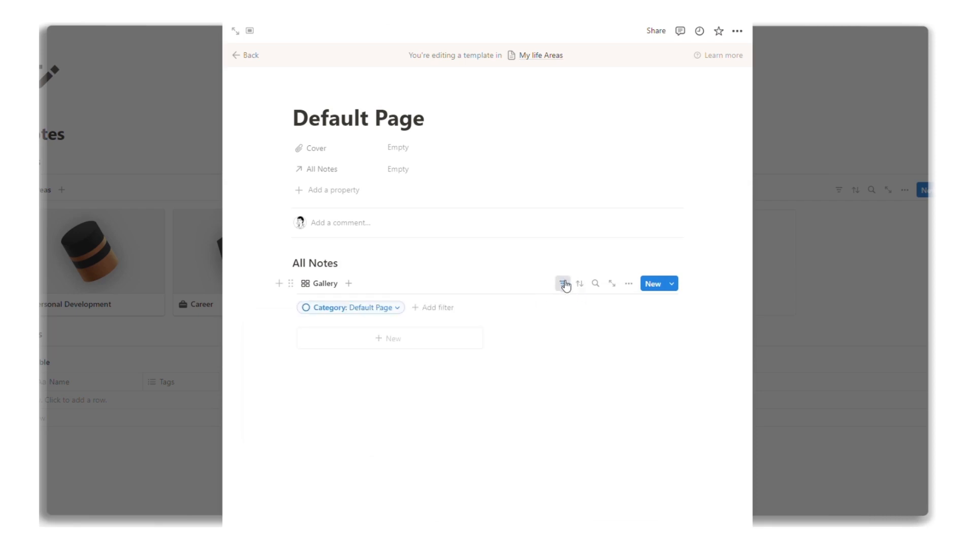
left_click(428, 308)
left_click(396, 416)
left_click(416, 364)
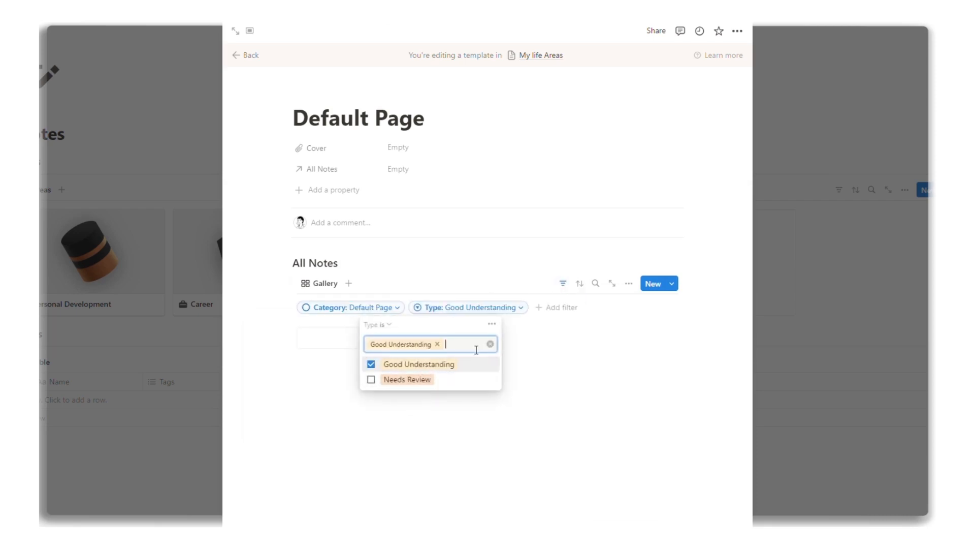
left_click(564, 285)
Step: Give the gallery view a filled checkmark icon and leave its name blank
left_click(322, 283)
left_click(340, 317)
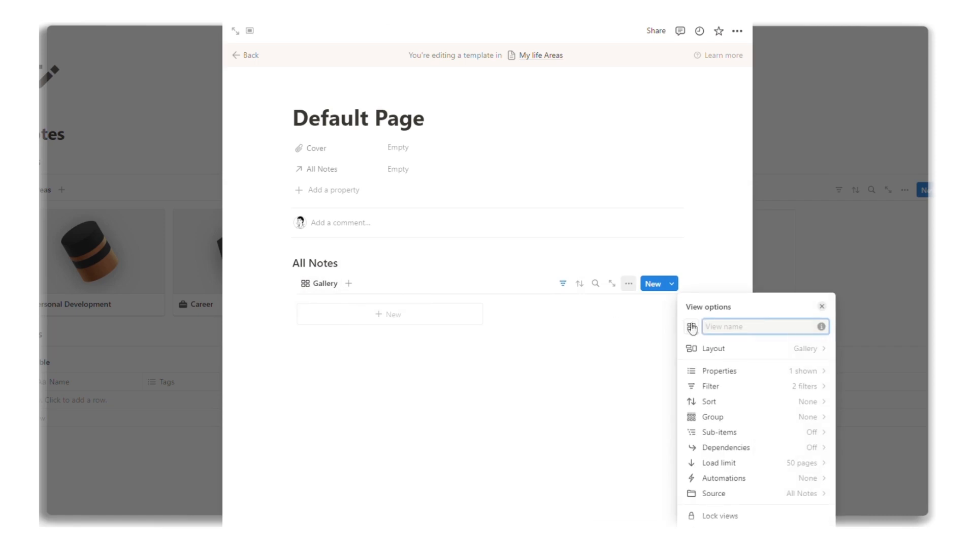
left_click(692, 326)
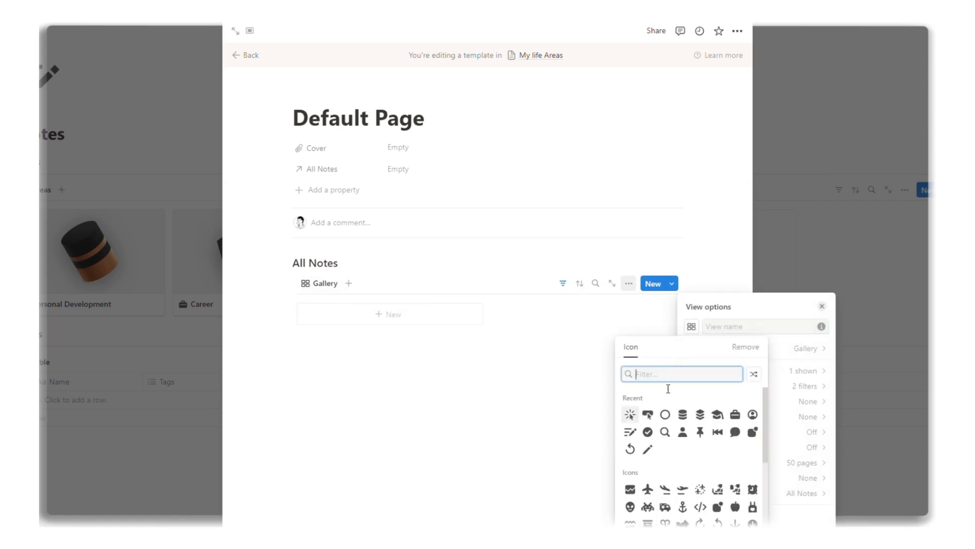
left_click(647, 432)
left_click(399, 346)
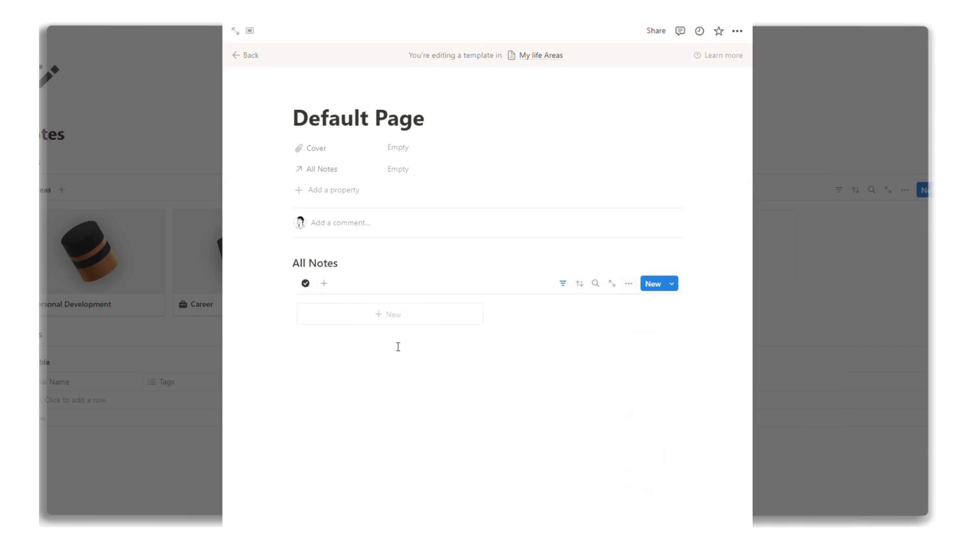
Step: Duplicate the checkmark view and change the copy's icon to an empty circle
left_click(309, 286)
left_click(323, 377)
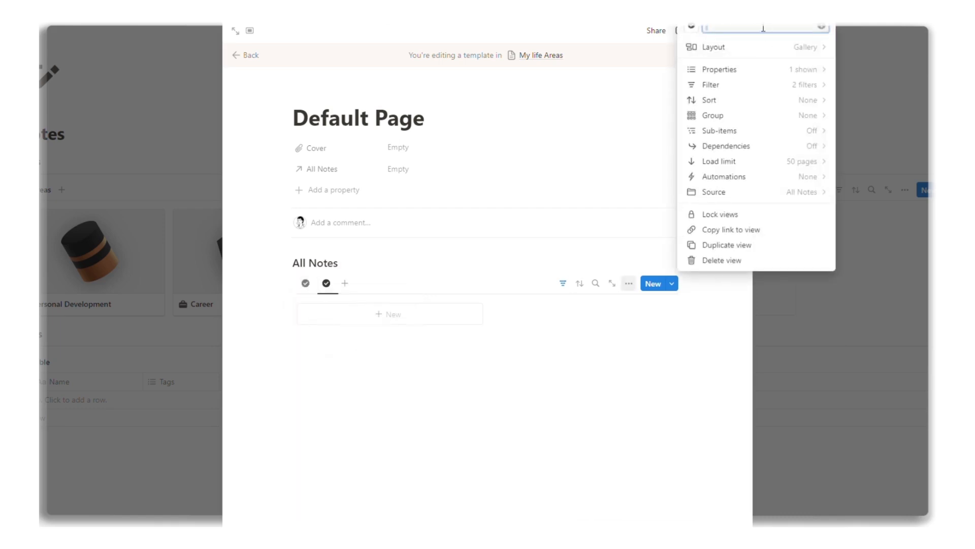
left_click(694, 30)
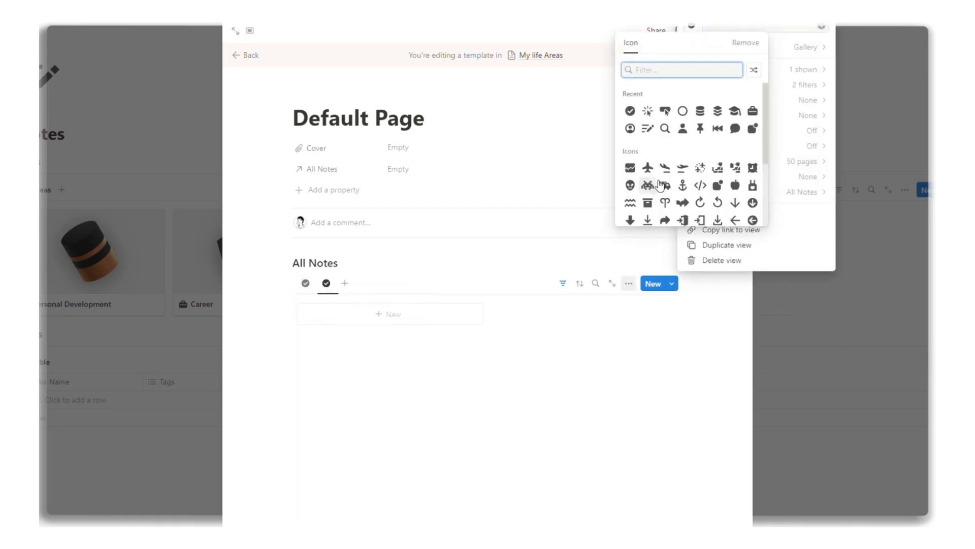
Step: Set the circle view's Type filter to Needs Review only and close the template
left_click(565, 283)
left_click(492, 309)
left_click(419, 386)
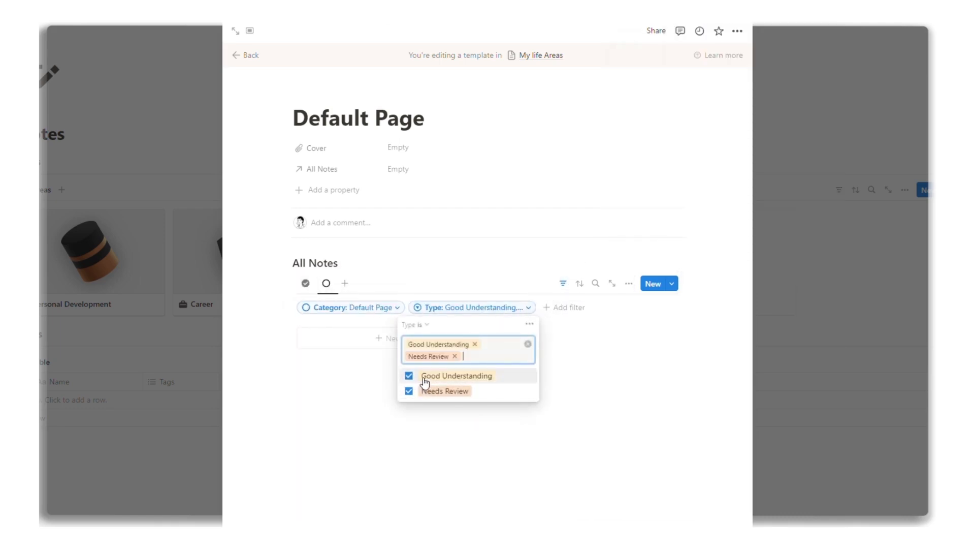
left_click(421, 379)
left_click(565, 284)
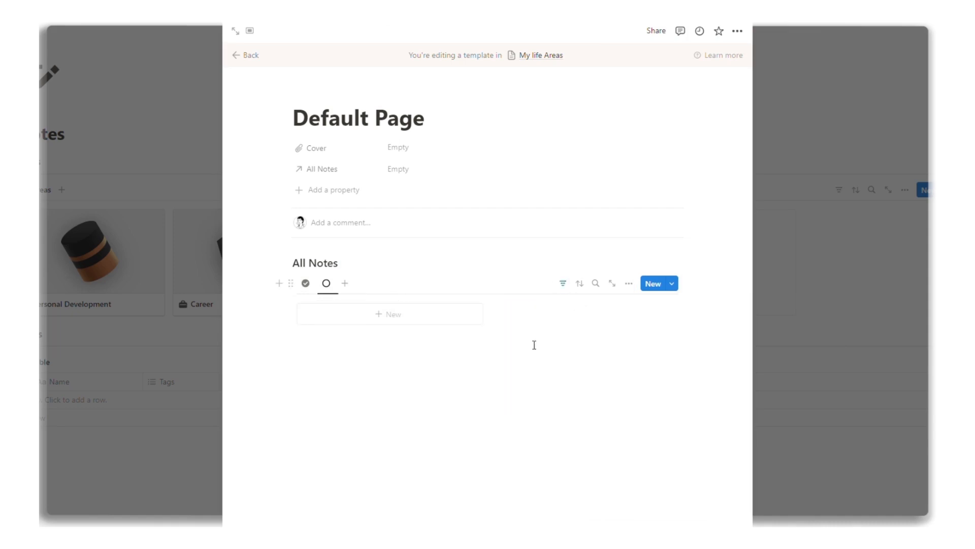
left_click(218, 455)
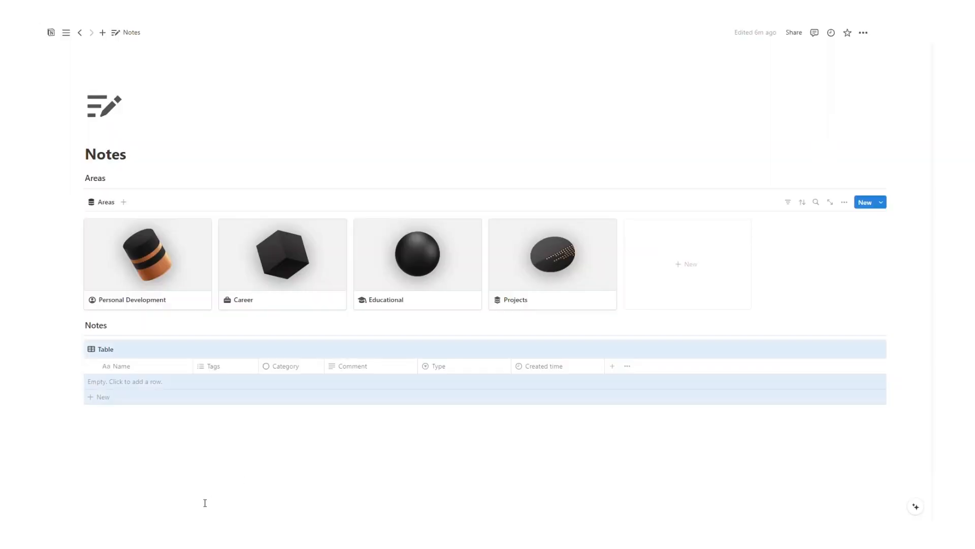
Step: Apply the Default Page template to the Personal Development, Career, Educational and Projects area pages
left_click(169, 262)
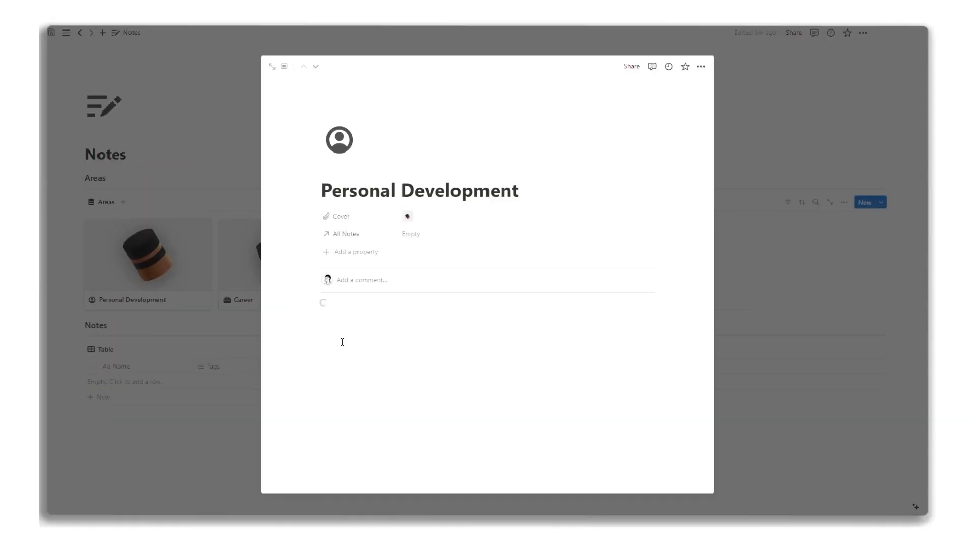
left_click(160, 467)
left_click(250, 298)
left_click(139, 474)
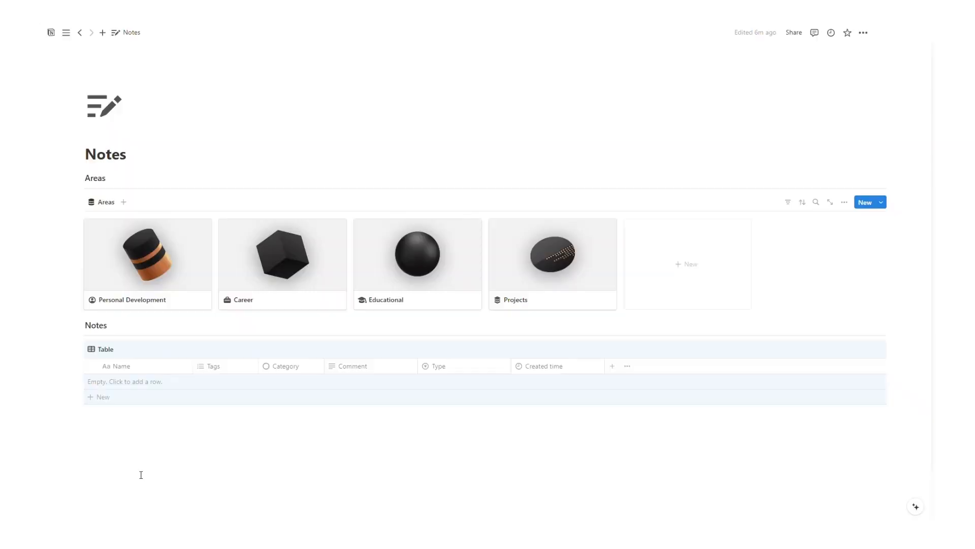
left_click(363, 300)
left_click(218, 432)
left_click(513, 287)
left_click(401, 334)
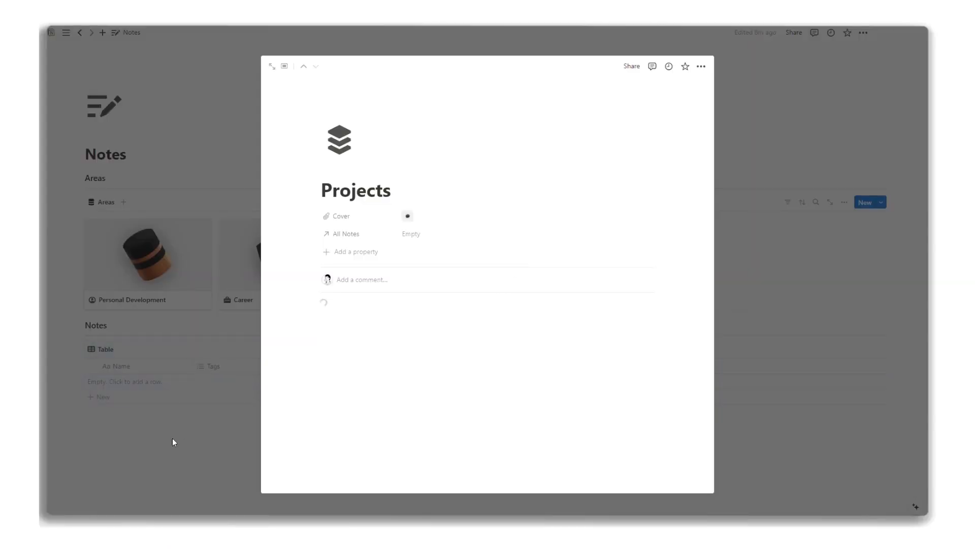
left_click(172, 438)
Step: Add a new row to the Notes table based on the Default Page template
left_click(134, 393)
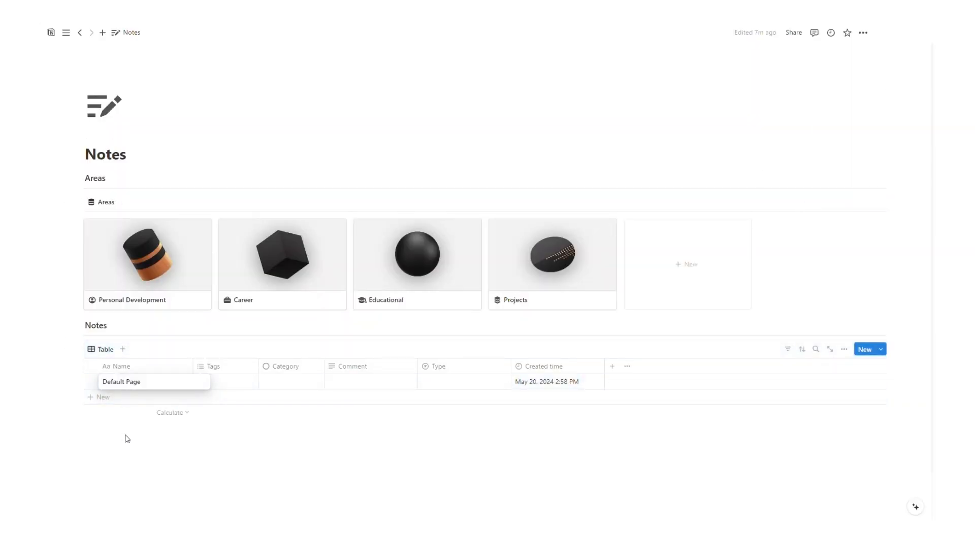
key("Escape")
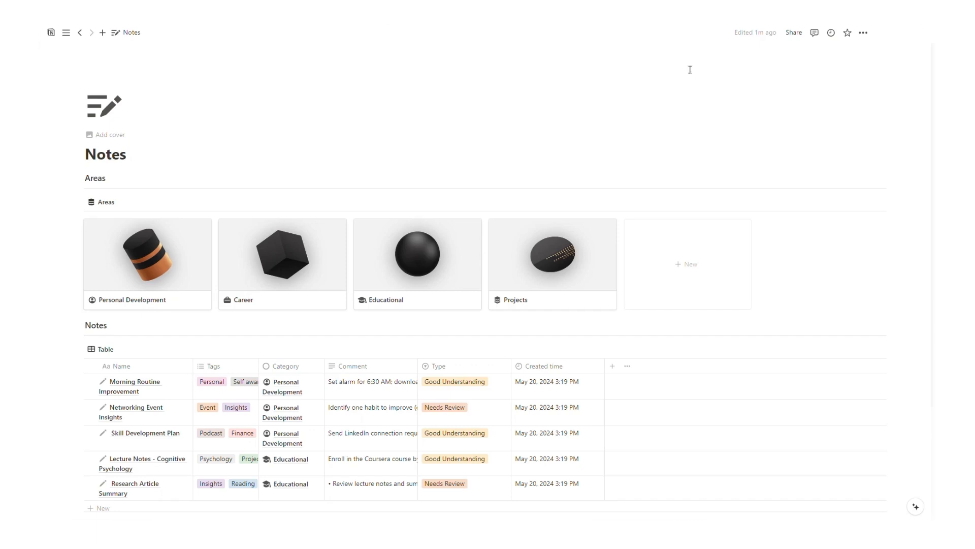
Step: Open the Skill Development Plan note from the Personal Development area page and add a cover to it
scroll(690, 70, "down", 3)
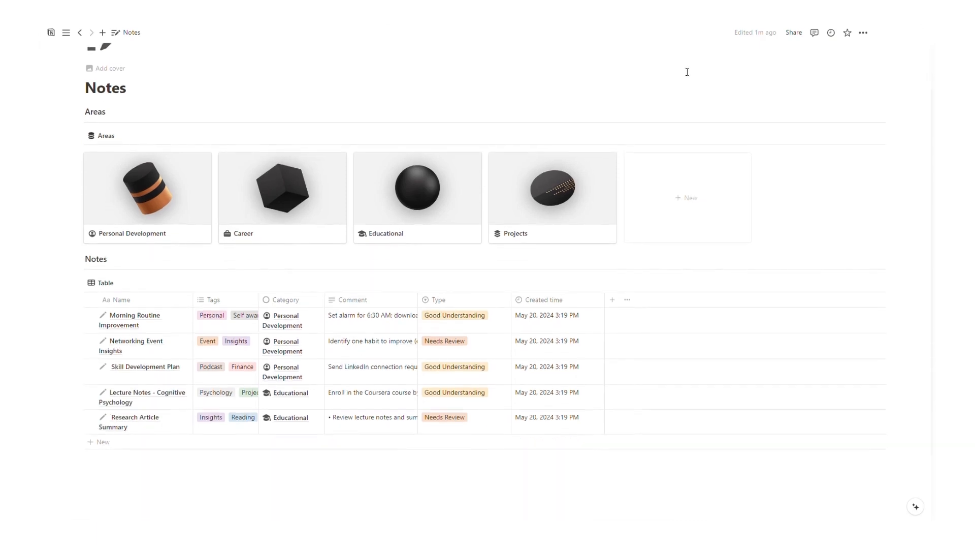
scroll(240, 356, "up", 3)
scroll(145, 390, "down", 1)
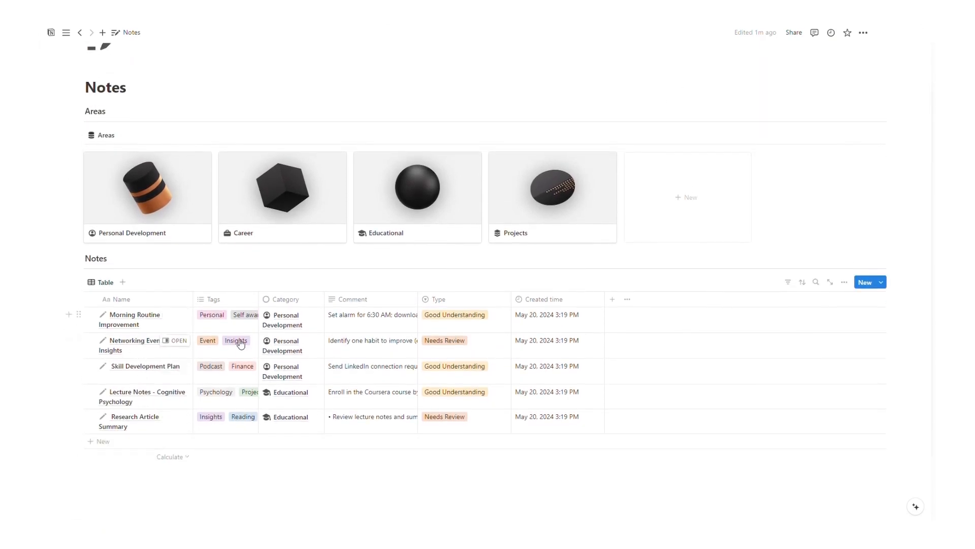
left_click(136, 208)
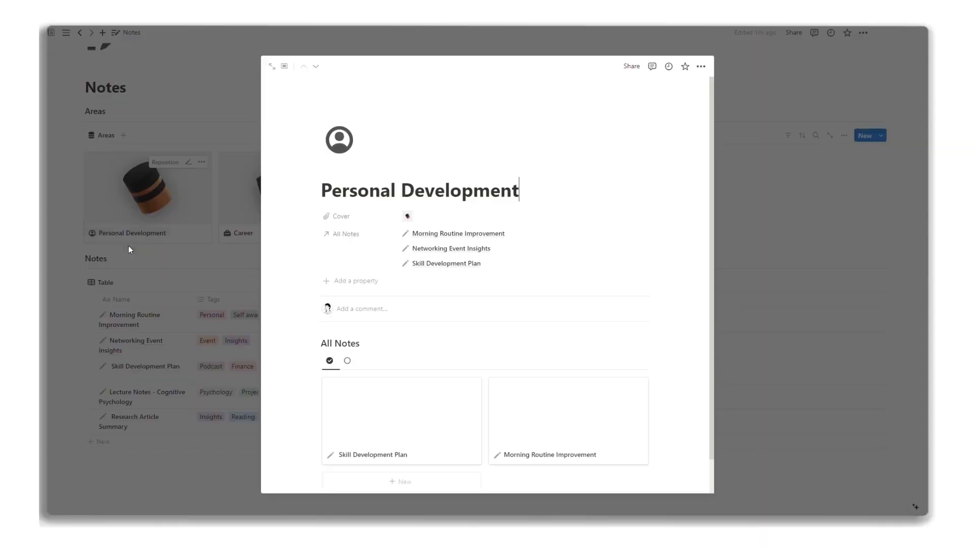
scroll(331, 344, "down", 1)
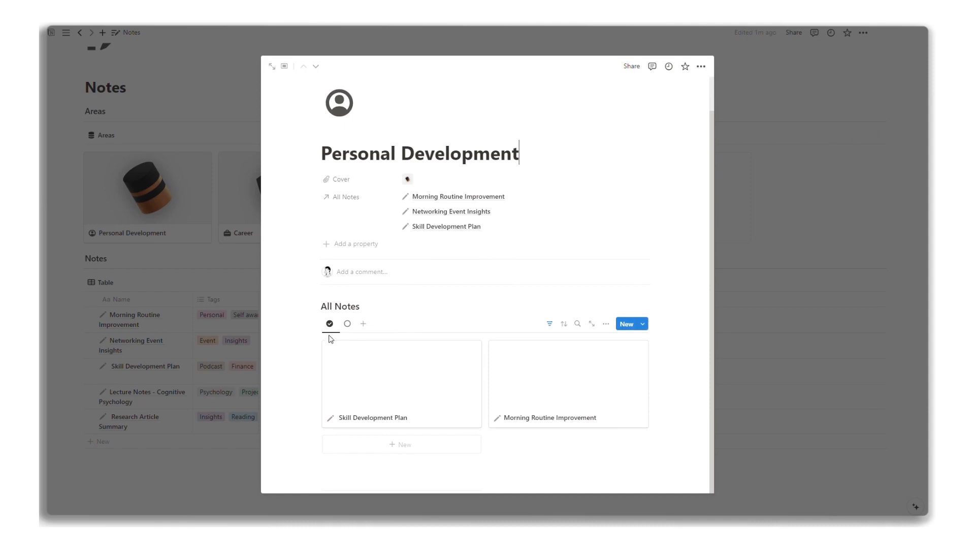
left_click(405, 376)
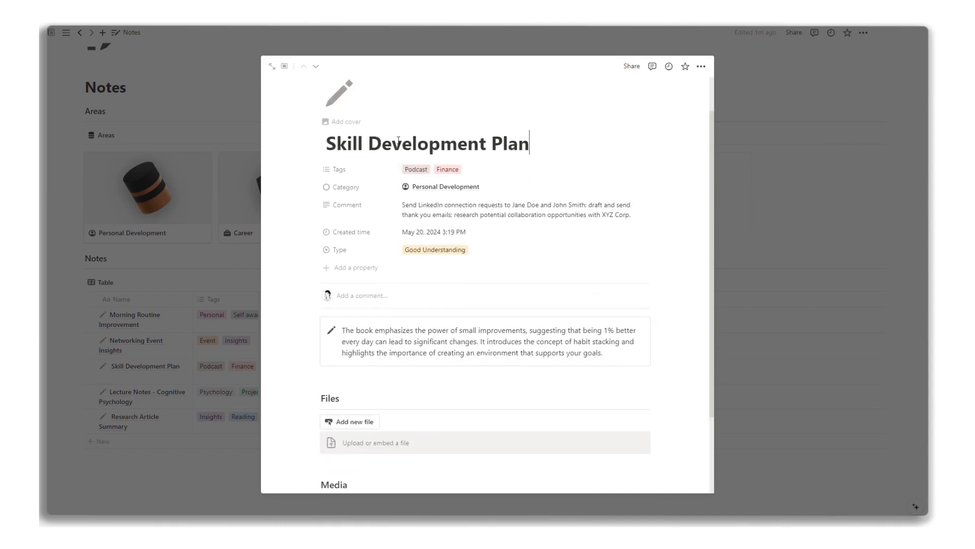
left_click(360, 126)
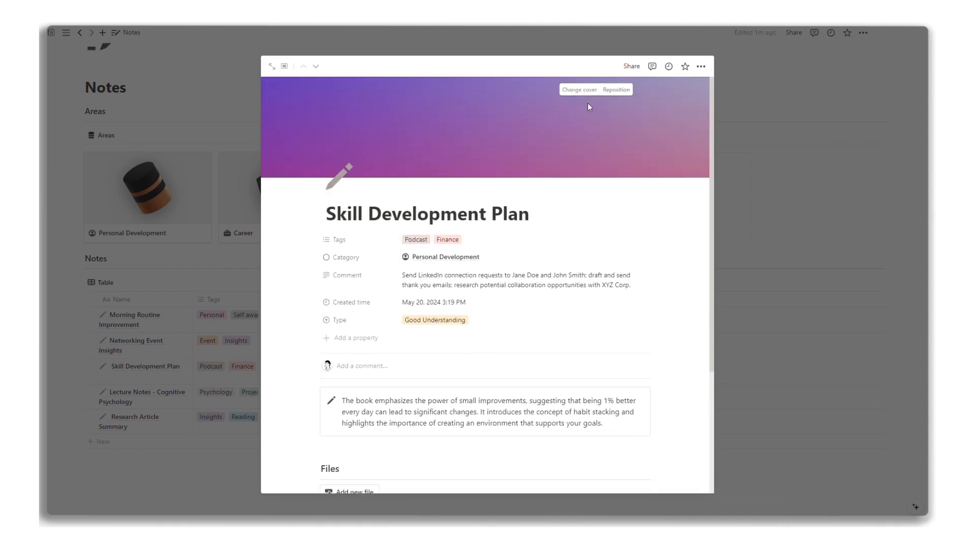
Step: Change the Skill Development Plan note's cover to the handwritten calendar photo from an Unsplash search for "plan", and close the note
left_click(580, 96)
left_click(503, 108)
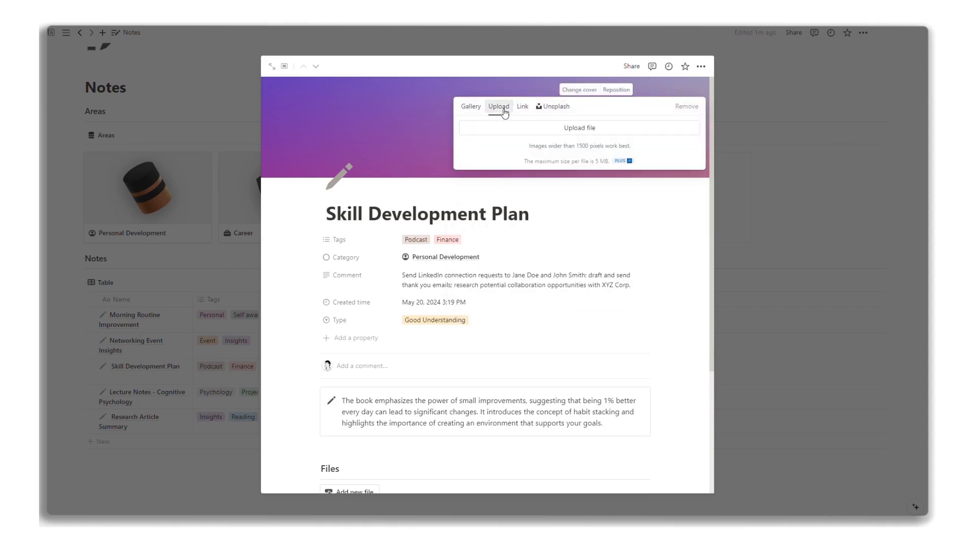
left_click(554, 107)
type("plan")
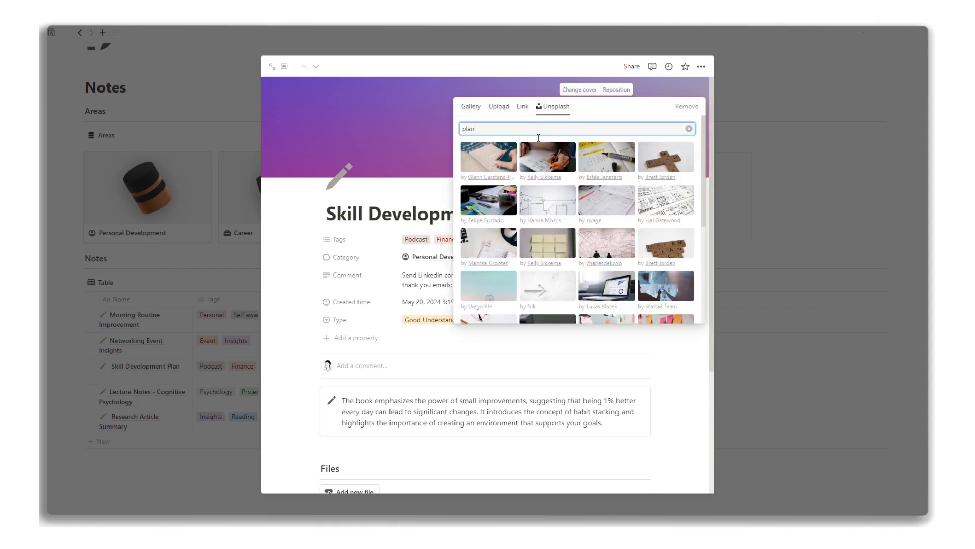
left_click(605, 161)
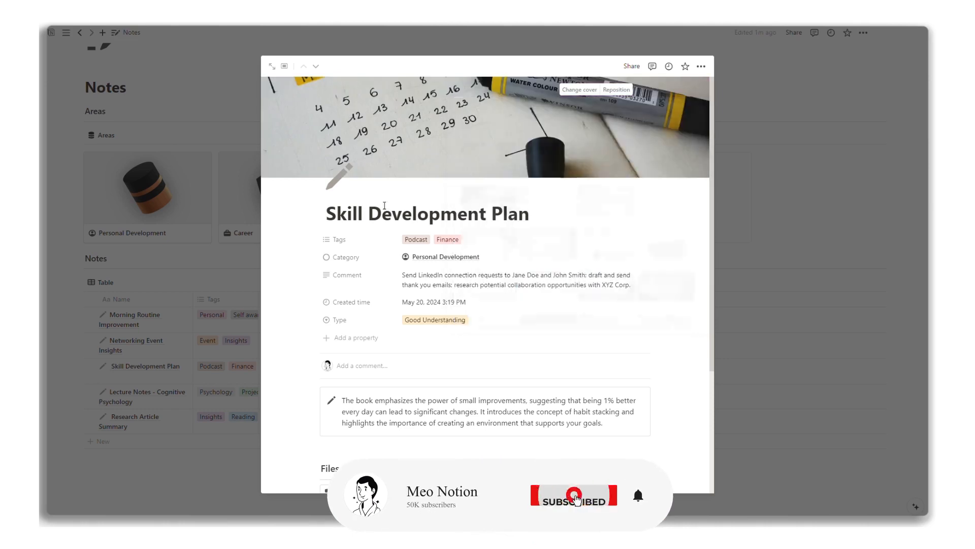
scroll(488, 305, "down", 3)
left_click(230, 376)
Step: Open the Networking Event Insights note from the circle view on the Personal Development page and review its contents
left_click(142, 218)
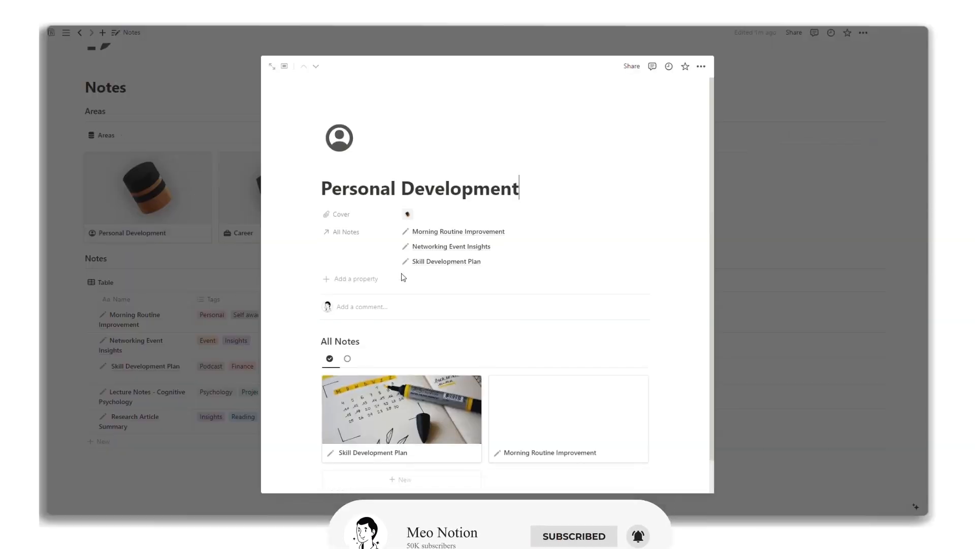
left_click(347, 324)
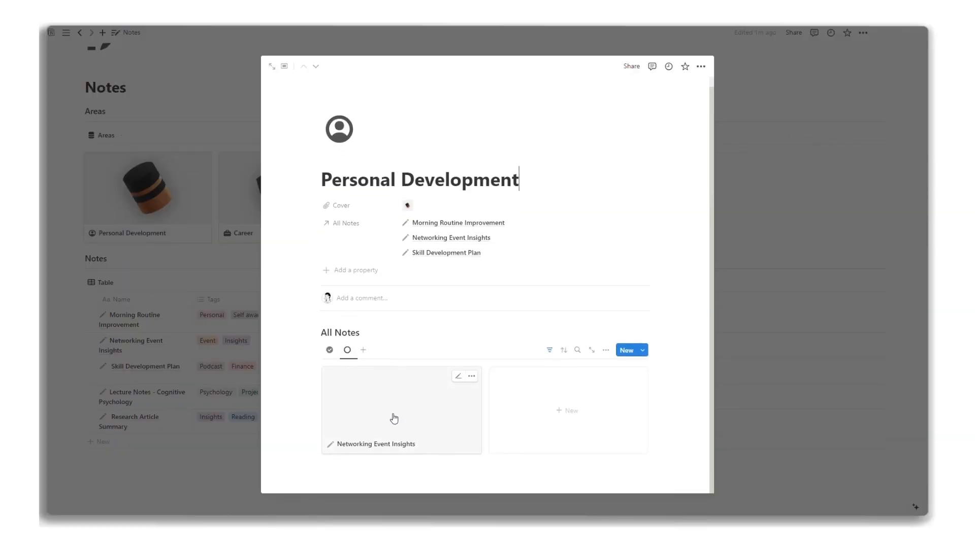
left_click(368, 401)
scroll(386, 396, "down", 4)
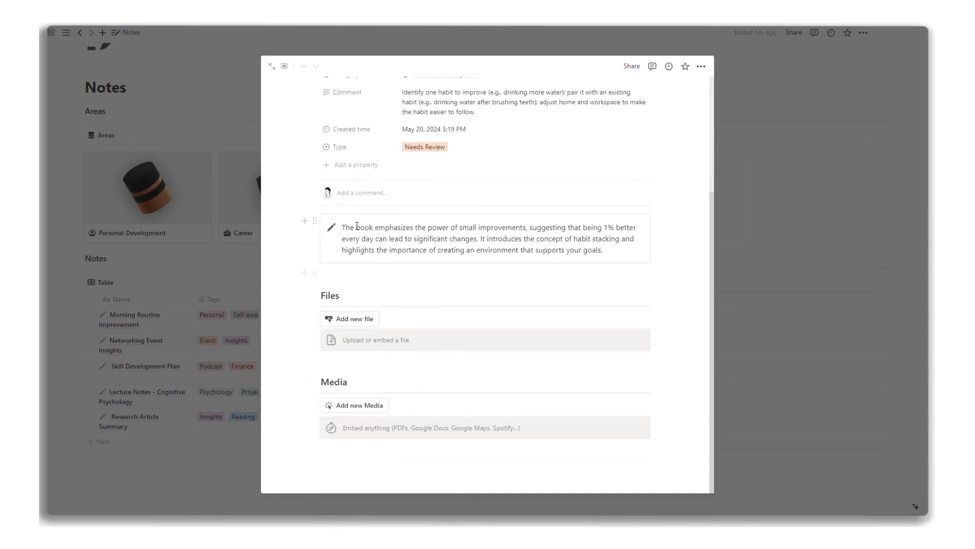
scroll(386, 396, "up", 4)
left_click(173, 441)
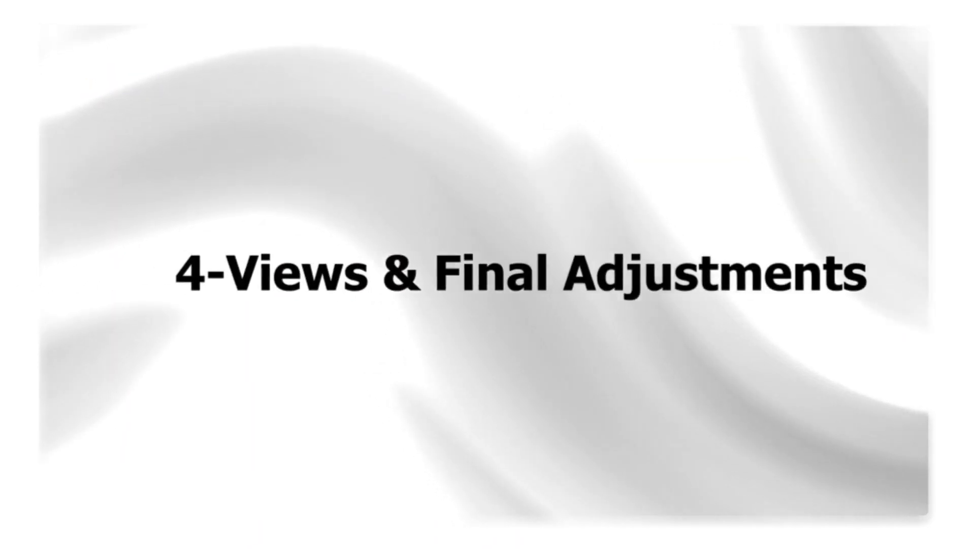
Step: Rename the Notes table view as All Notes and change its layout to Board
type("Notes")
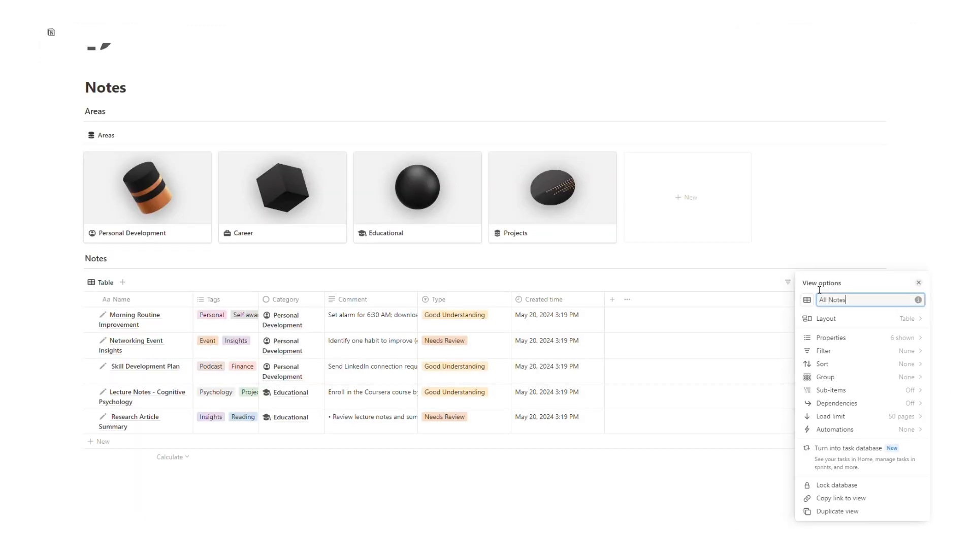
left_click(826, 318)
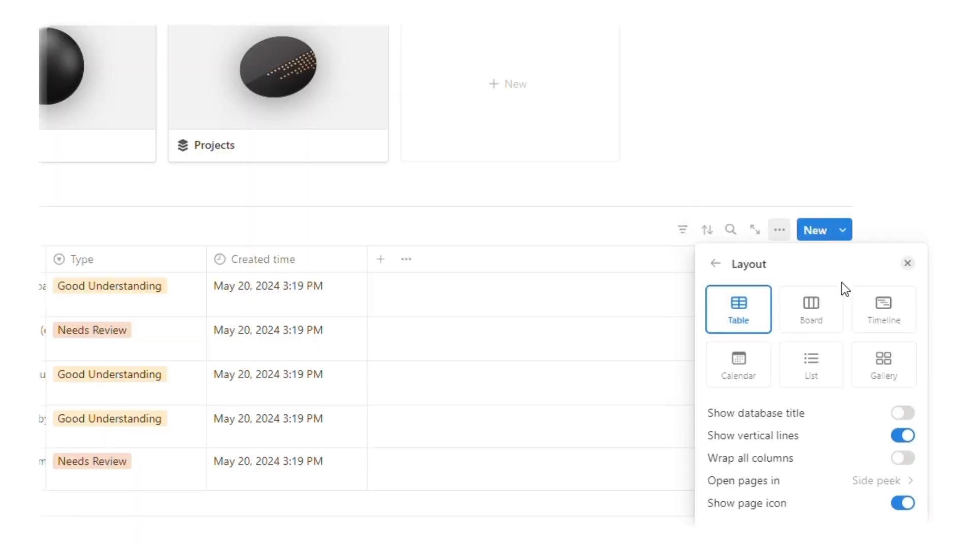
left_click(869, 326)
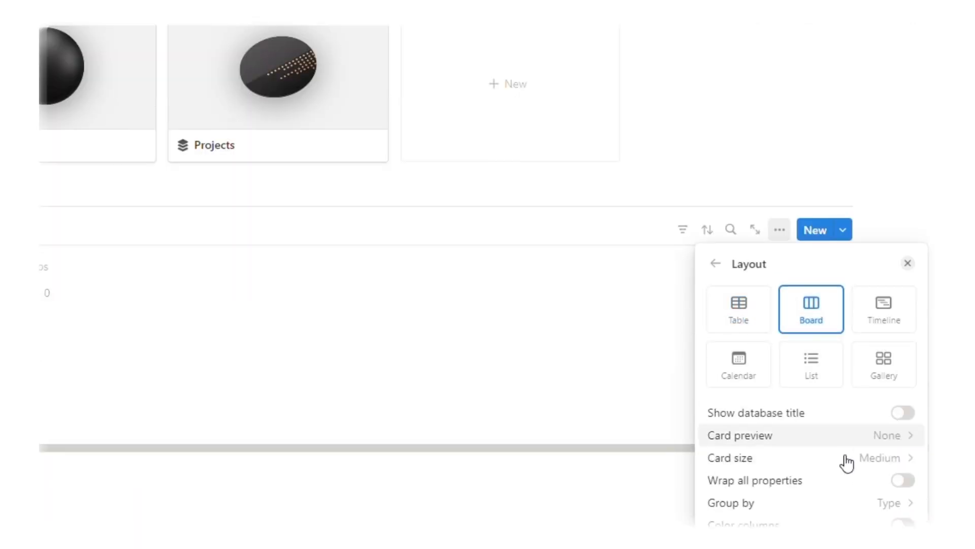
Step: Group the All Notes board by Category, with column colors on and empty groups not hidden
left_click(823, 503)
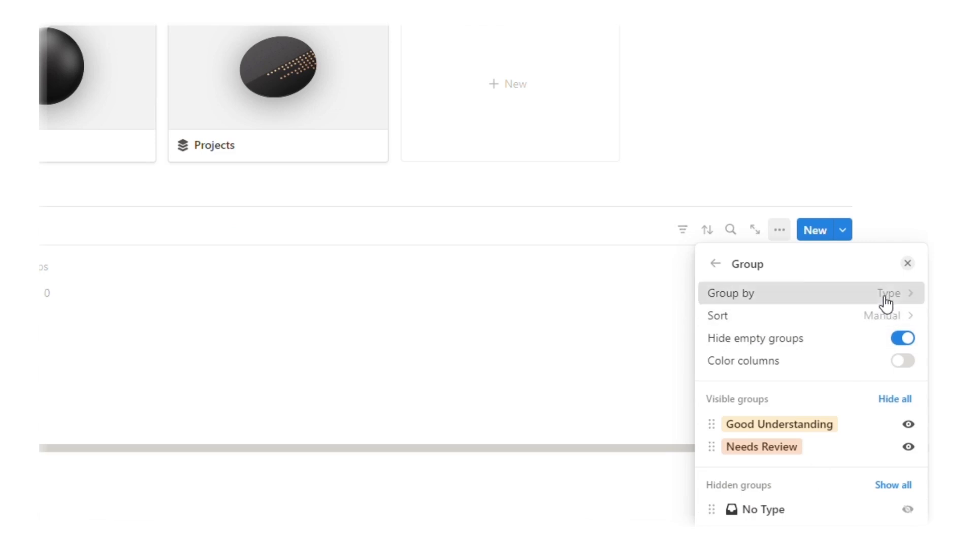
left_click(871, 304)
left_click(792, 363)
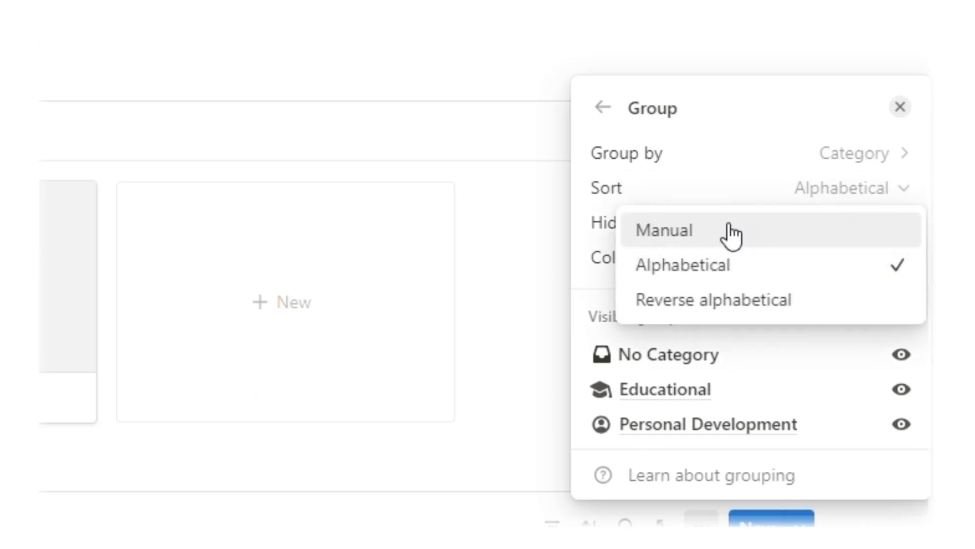
left_click(832, 349)
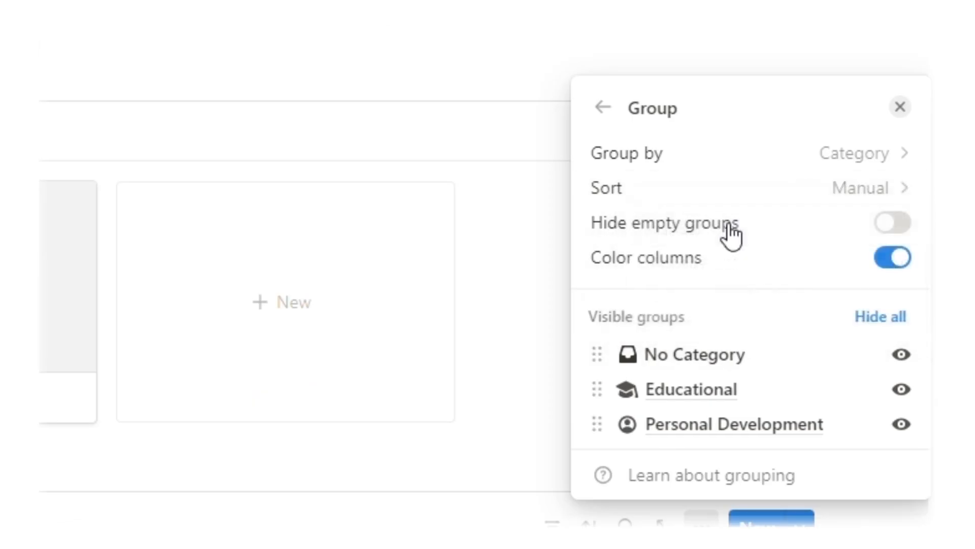
Step: Set the board's group sorting to Manual and move the No Category group to the end
left_click(696, 192)
left_click(676, 230)
left_click_drag(626, 359, 613, 444)
left_click(603, 107)
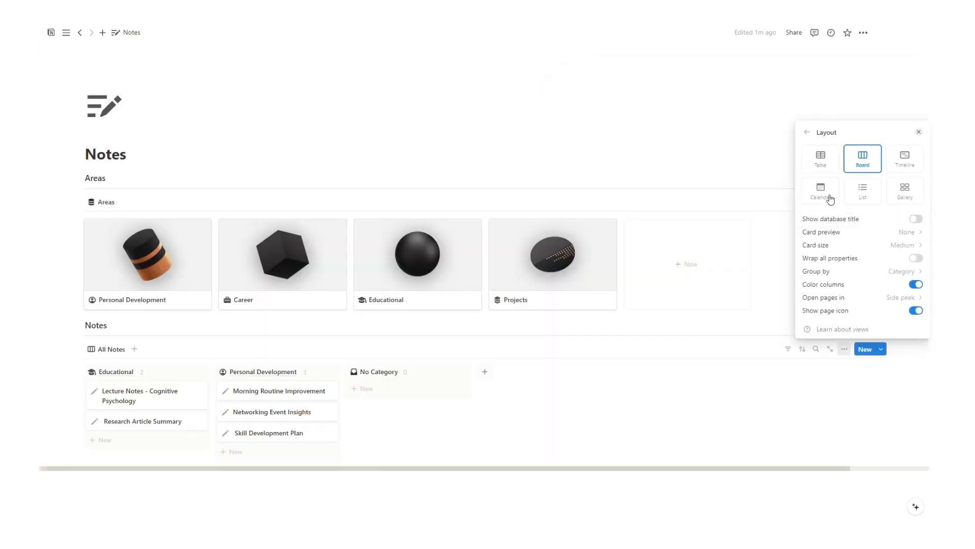
Step: Show all properties on the board cards and place Type directly after Category
left_click(807, 132)
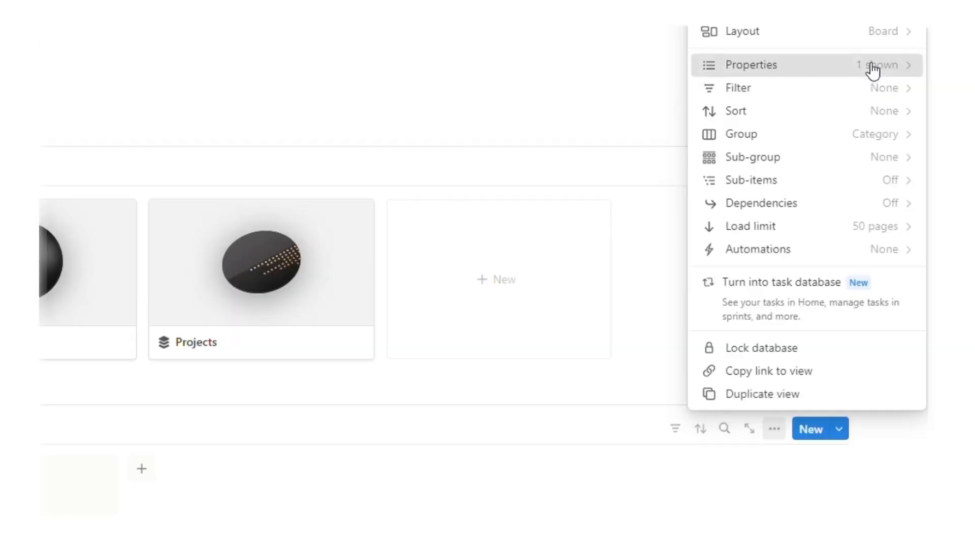
left_click(886, 145)
left_click(892, 209)
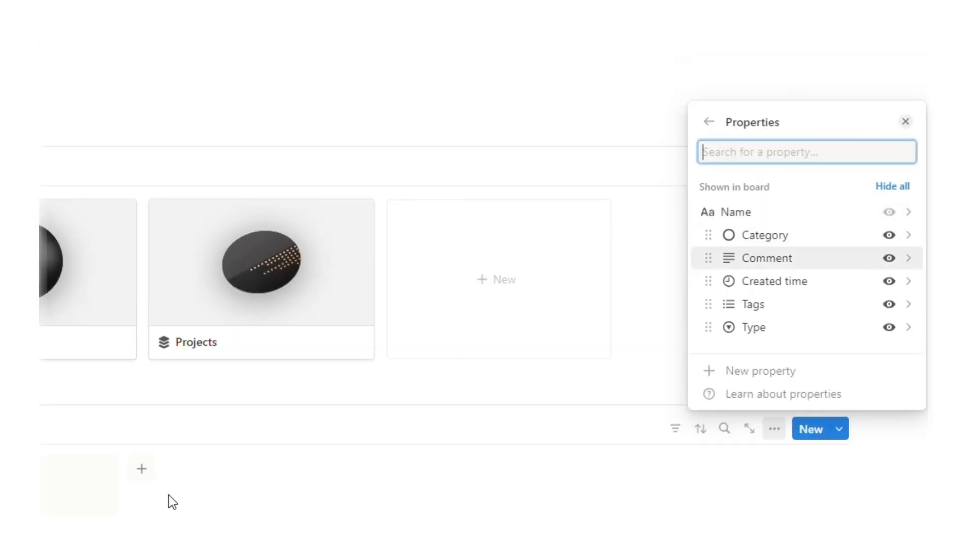
left_click_drag(779, 329, 786, 239)
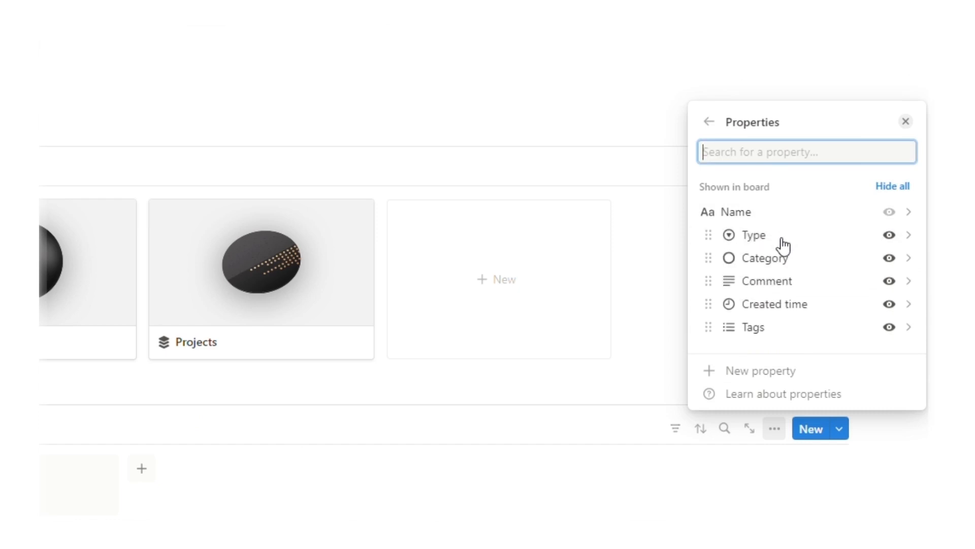
left_click_drag(766, 238, 777, 259)
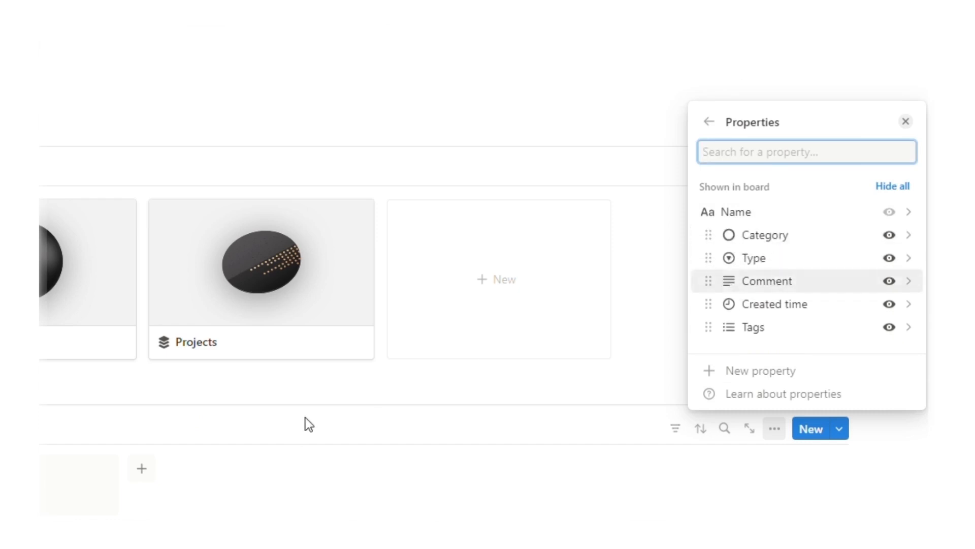
left_click(49, 421)
Step: Review the note cards and their properties in the board's Educational and Personal Development columns
scroll(428, 349, "down", 4)
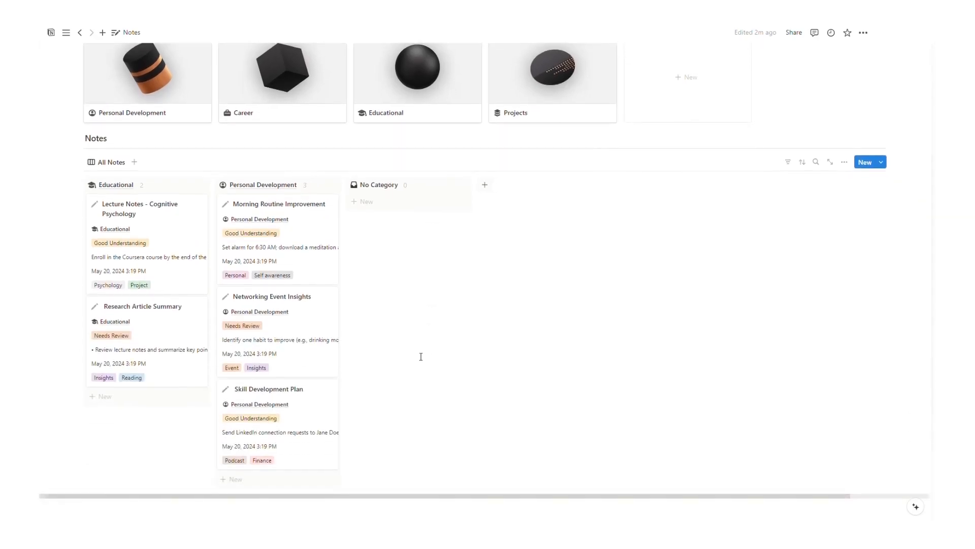
scroll(290, 412, "up", 1)
scroll(173, 364, "up", 2)
scroll(196, 325, "down", 4)
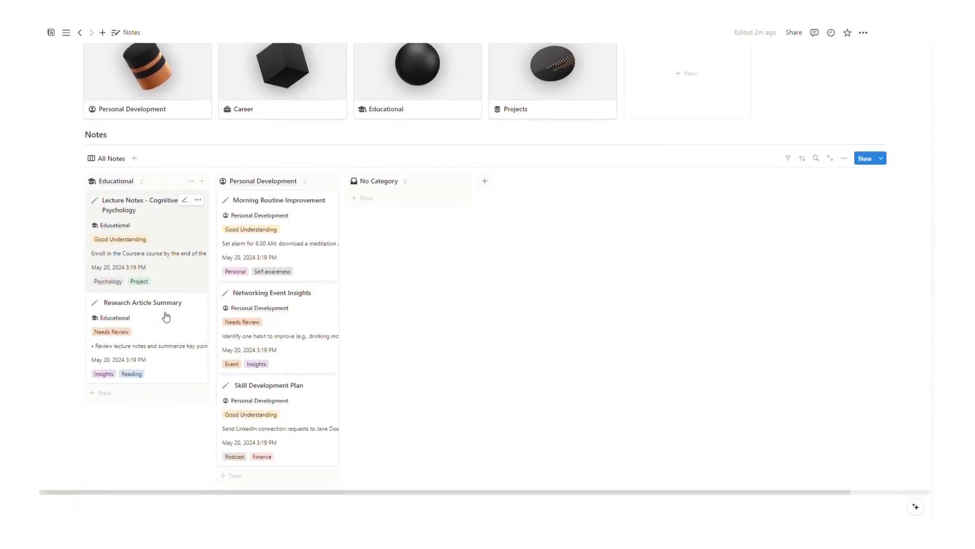
scroll(189, 322, "up", 1)
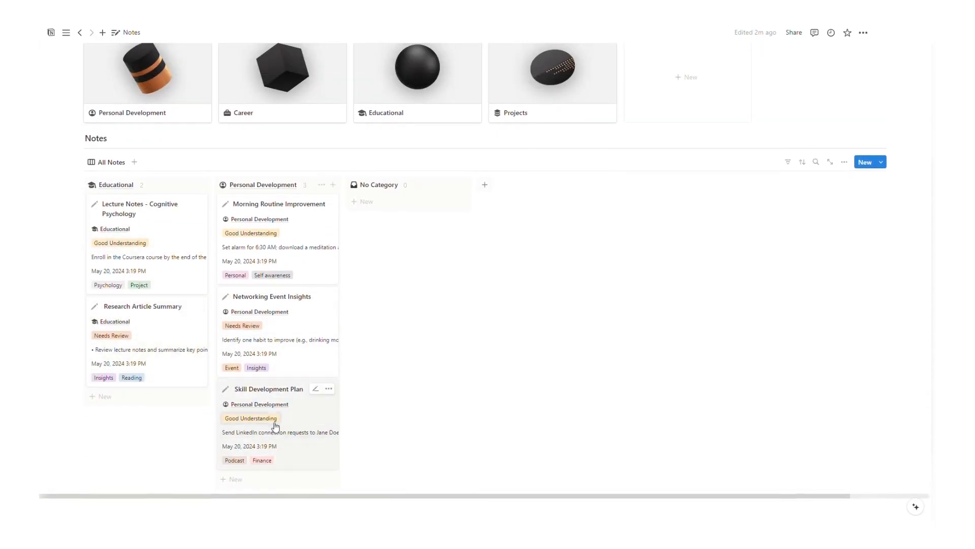
left_click_drag(244, 421, 299, 396)
scroll(379, 329, "up", 3)
scroll(342, 386, "down", 1)
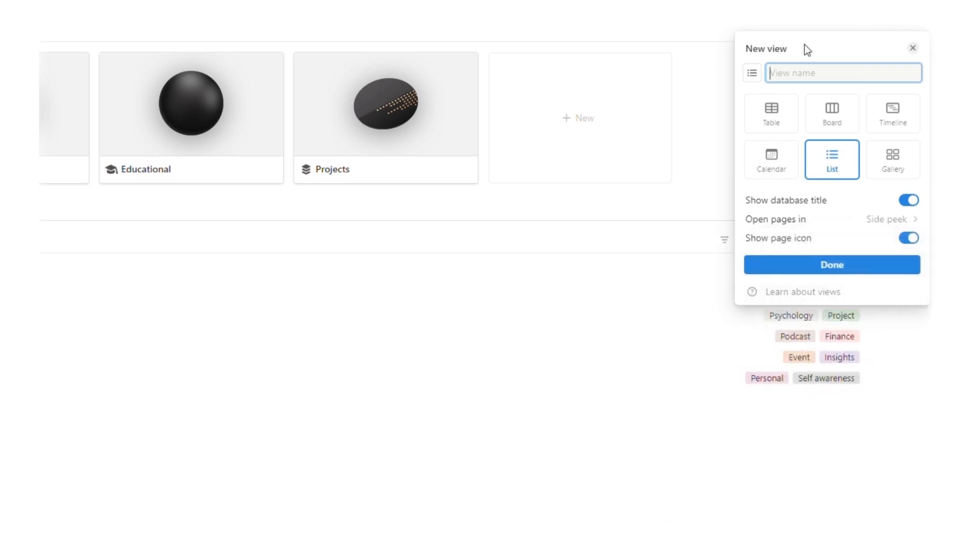
Step: Add a List view to the Notes database that shows all properties except Comment
left_click(912, 47)
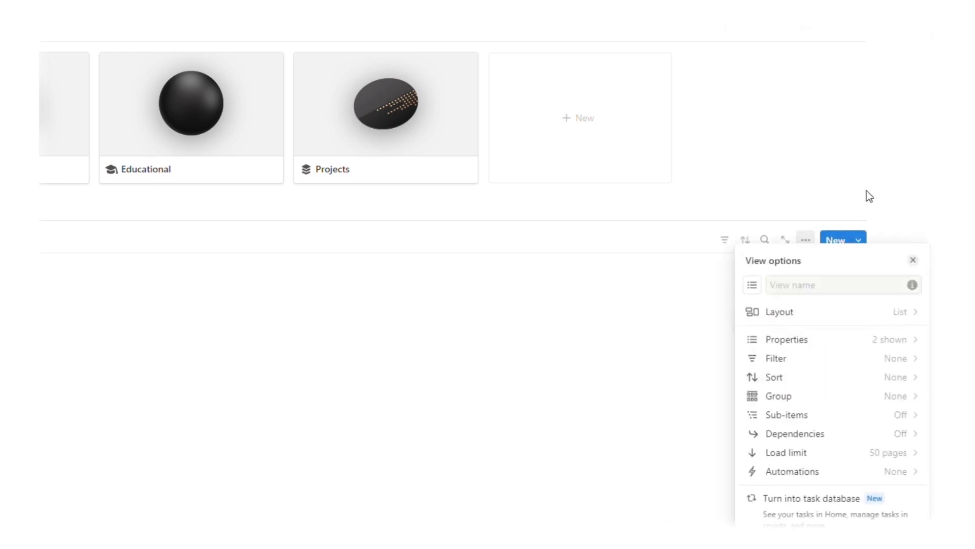
left_click(869, 312)
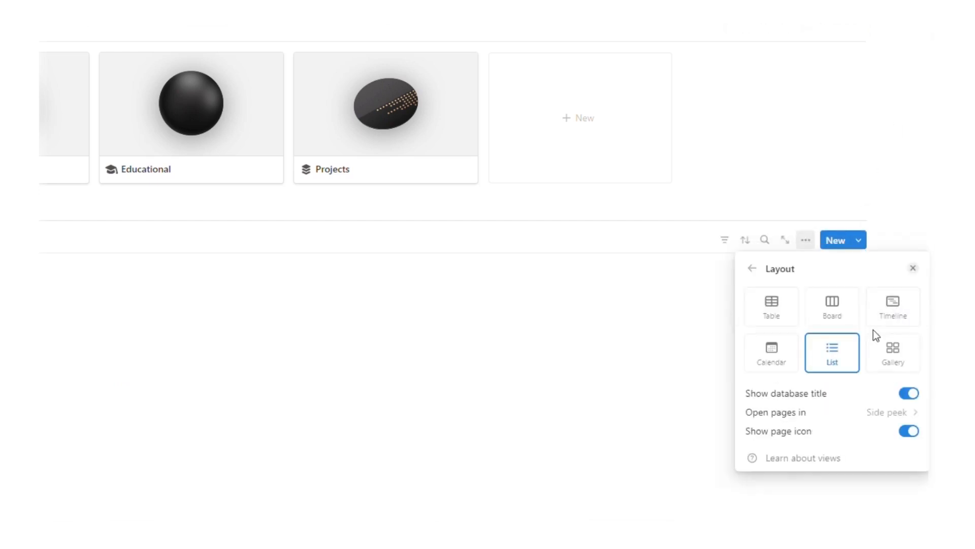
left_click(753, 266)
left_click(830, 342)
left_click(893, 405)
left_click(752, 268)
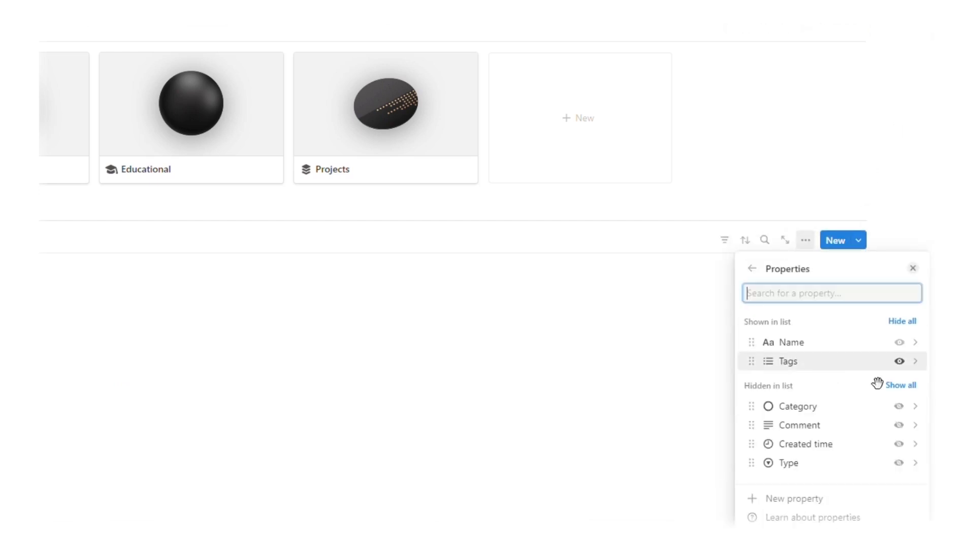
left_click(896, 390)
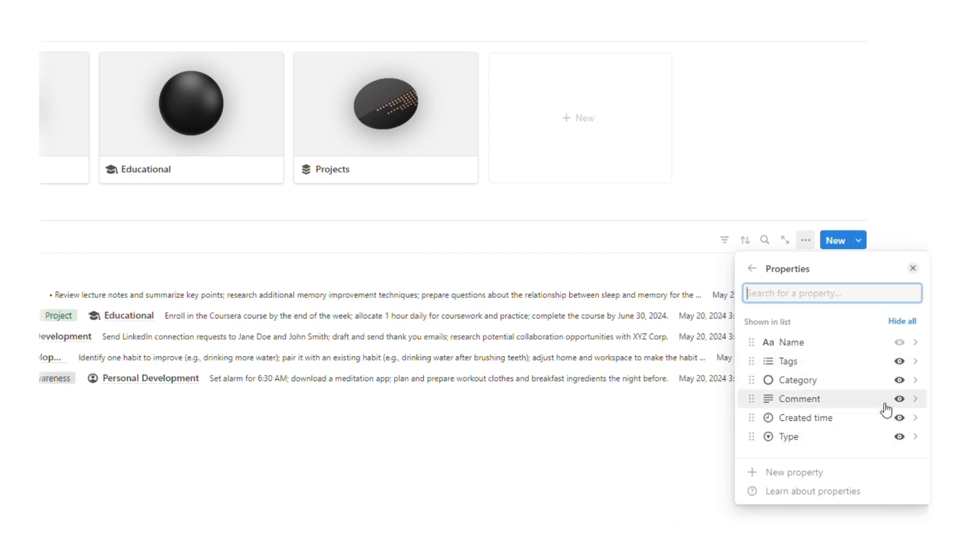
left_click(901, 400)
left_click(479, 462)
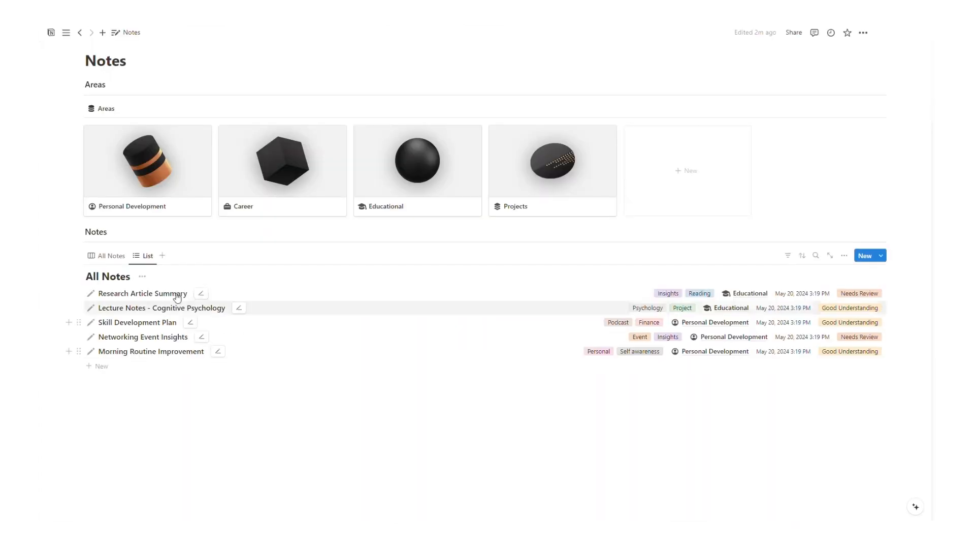
Step: Rename the list view as Needs Review and give it the rewind icon found by searching "revi"
left_click(144, 256)
left_click(162, 285)
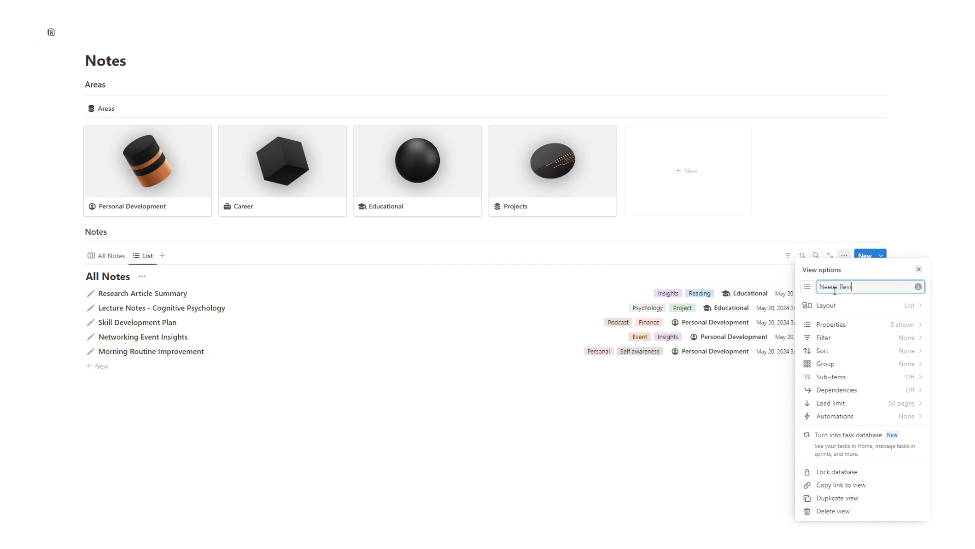
left_click(808, 287)
type("revi")
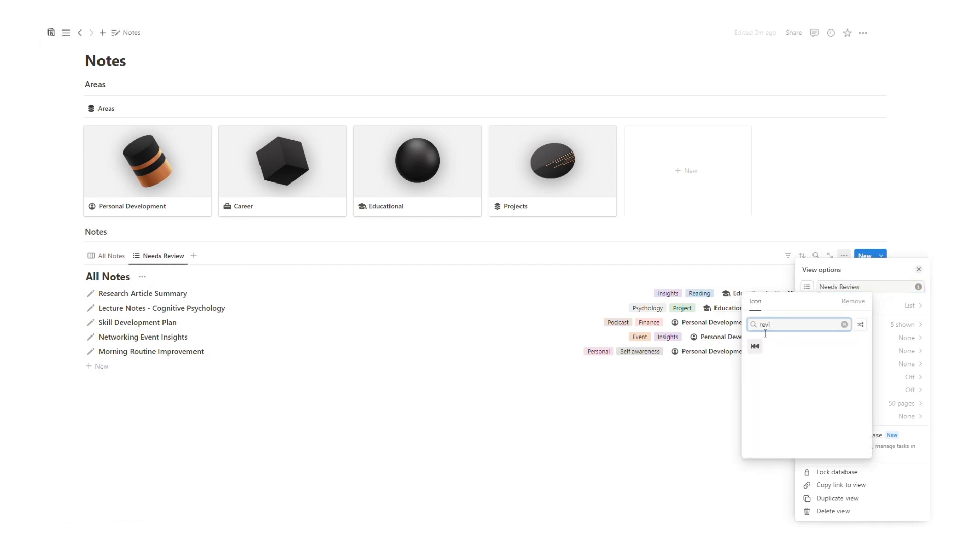
left_click(752, 346)
left_click(264, 433)
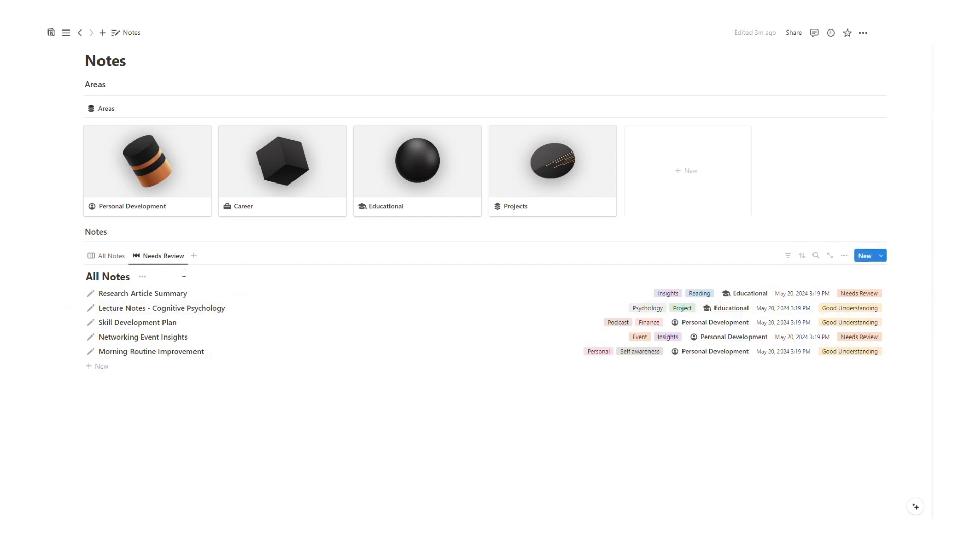
Step: Filter the Needs Review view to notes whose Type is Needs Review, and hide the filter bar
left_click(794, 259)
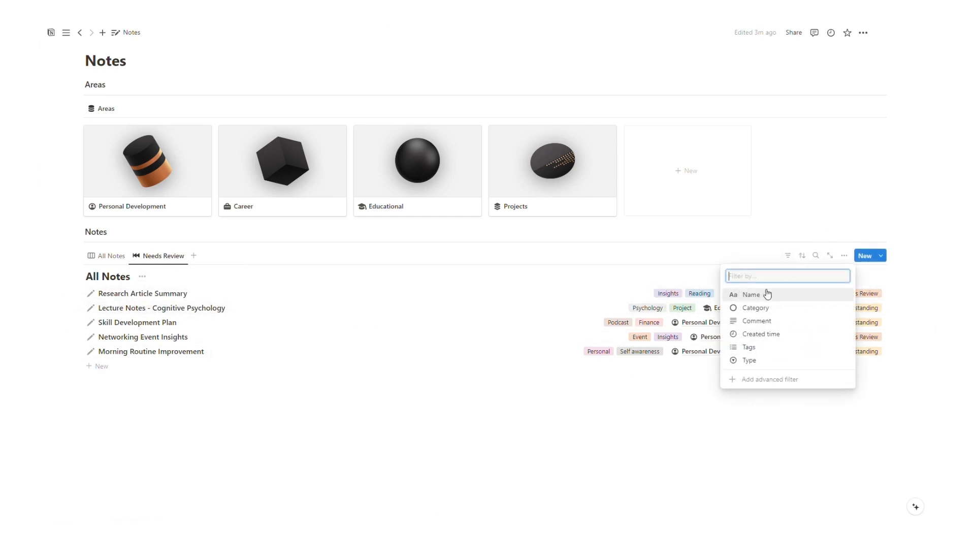
left_click(765, 358)
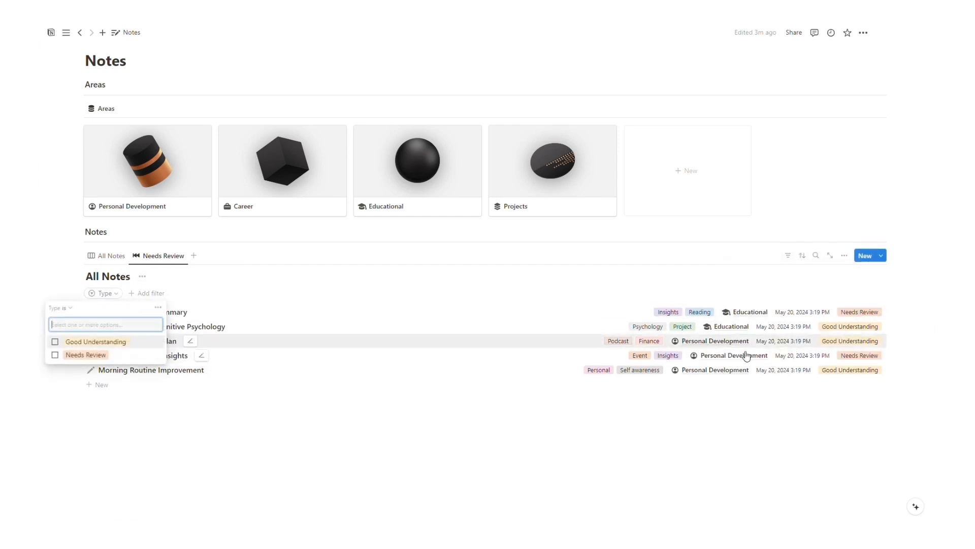
left_click(81, 355)
left_click(788, 276)
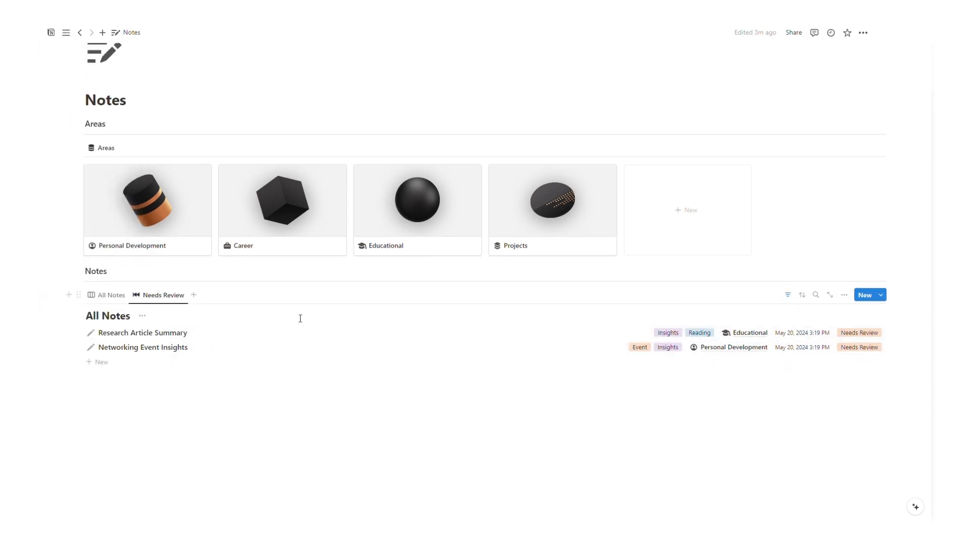
Step: Add a new Calendar view to the Notes database
left_click(194, 276)
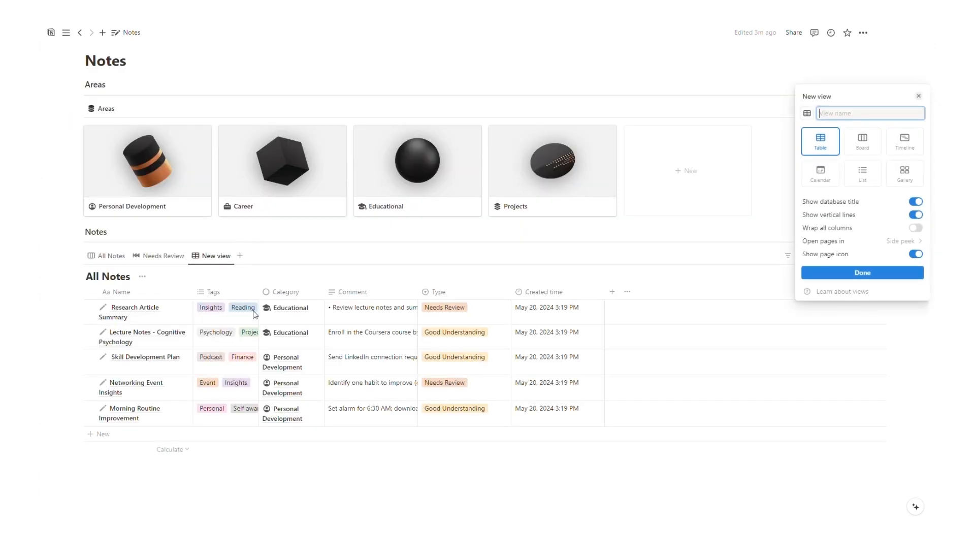
left_click(831, 177)
left_click(783, 274)
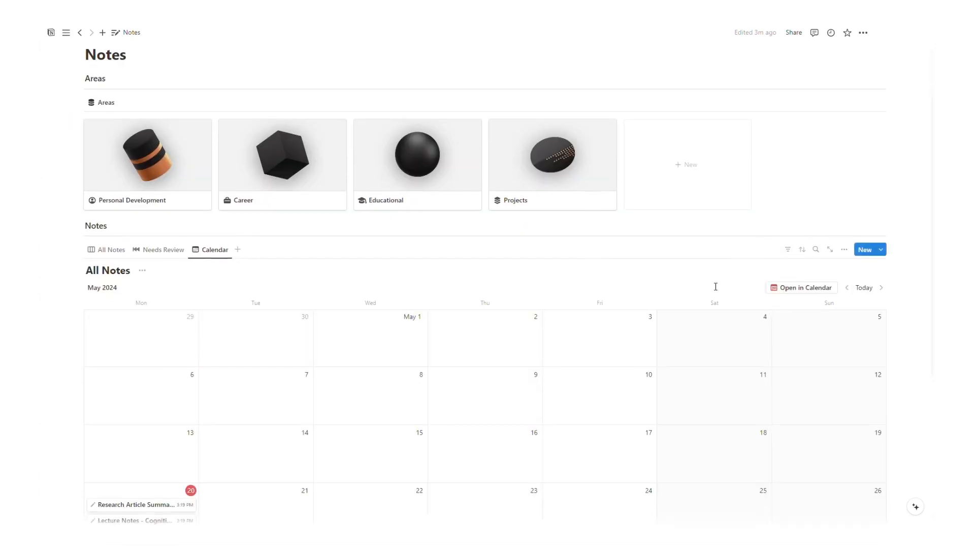
Step: Insert a 2 columns block directly beneath the Notes page title
scroll(508, 365, "up", 2)
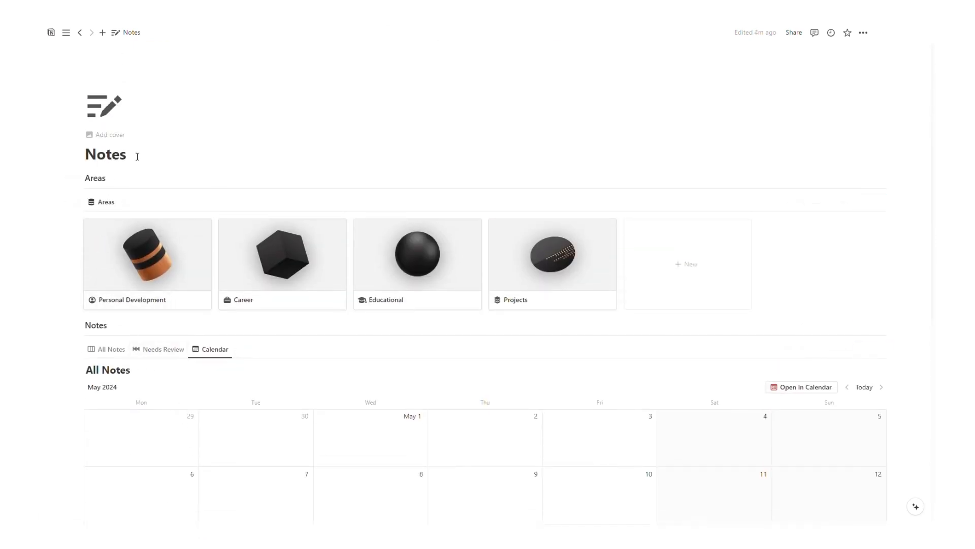
key("Return")
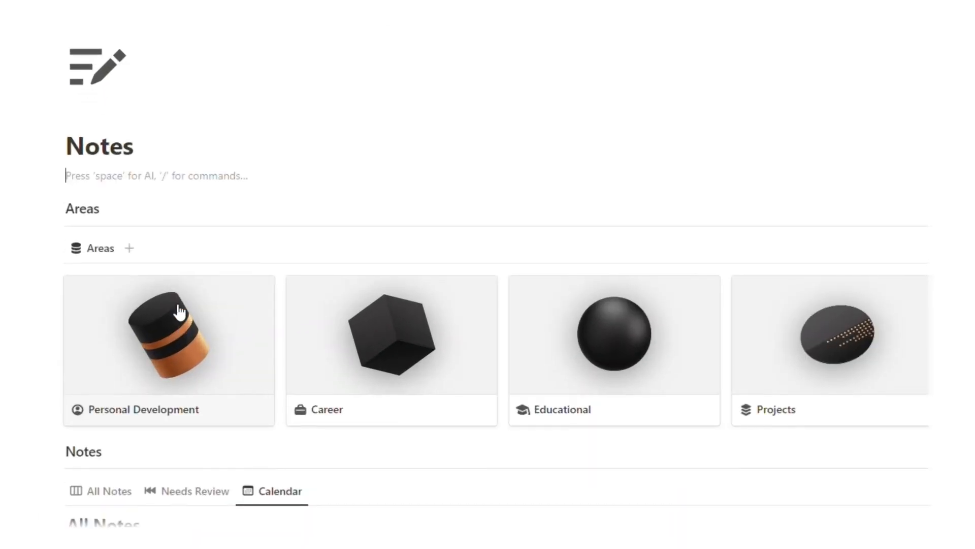
type("/colu")
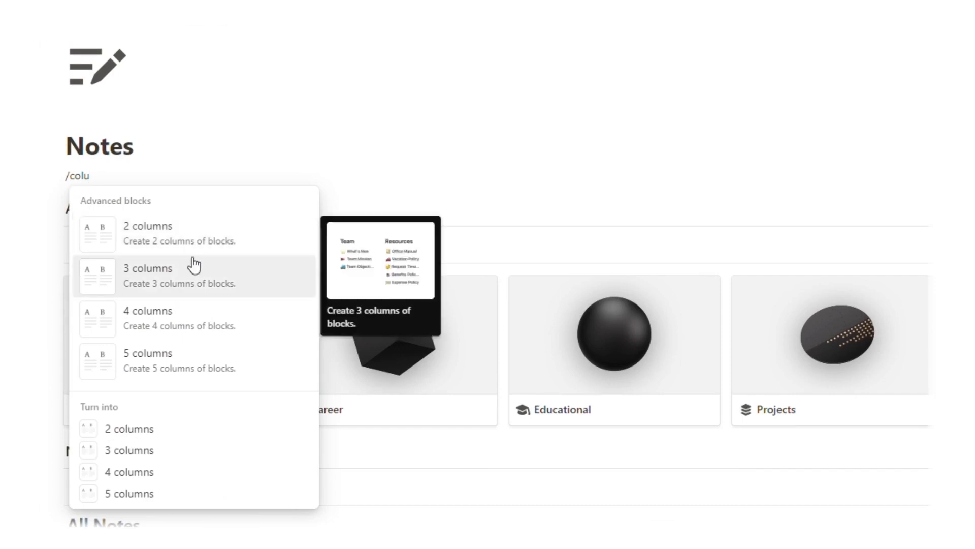
left_click(196, 239)
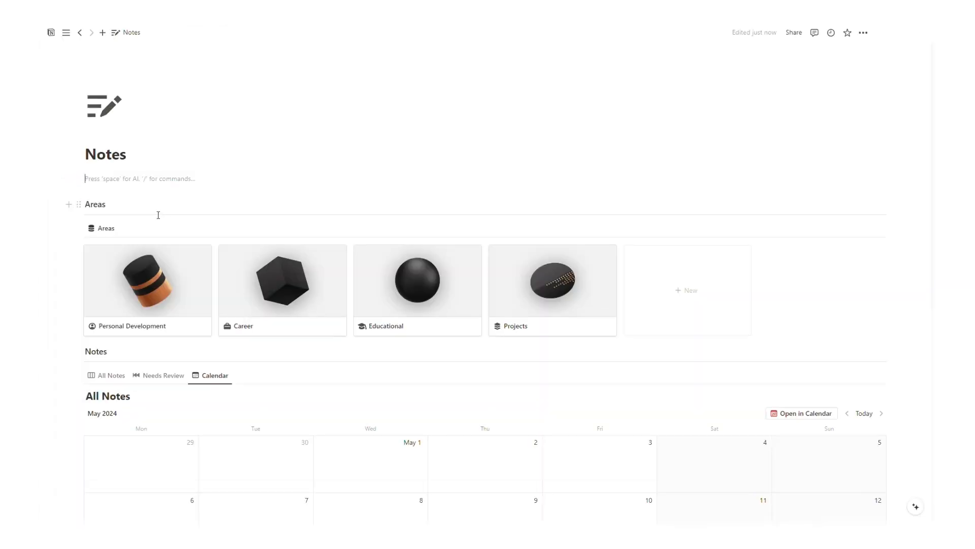
Step: Move the Areas gallery and the Notes database with their headings into the second column, and narrow the first column
left_click_drag(904, 212, 790, 274)
left_click_drag(79, 228, 523, 188)
left_click_drag(485, 239, 335, 278)
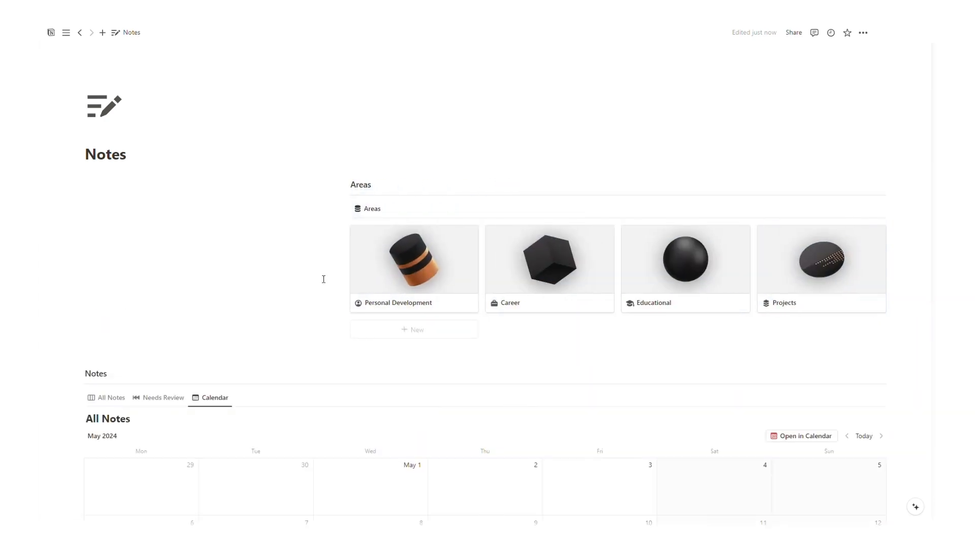
scroll(213, 231, "down", 4)
left_click_drag(97, 169, 127, 198)
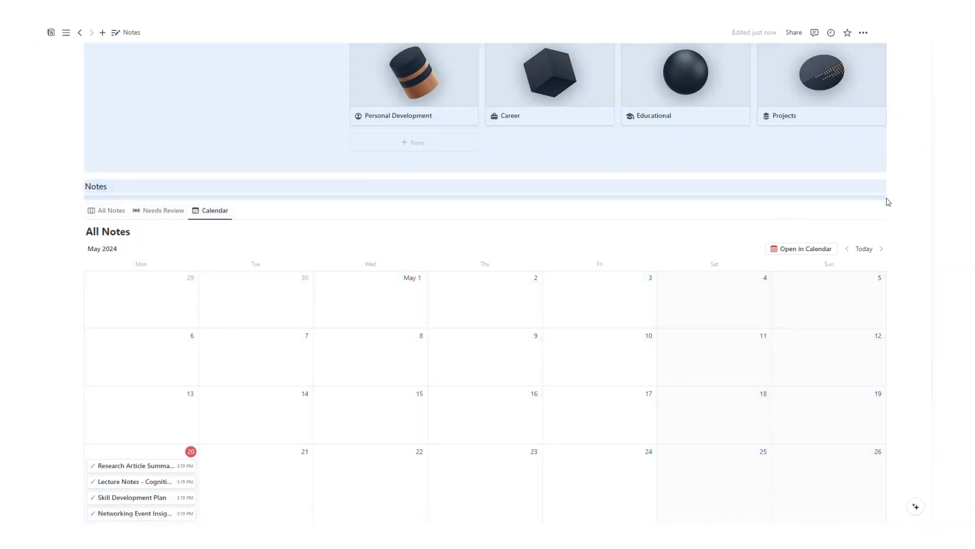
left_click_drag(888, 201, 187, 230)
left_click_drag(112, 188, 412, 167)
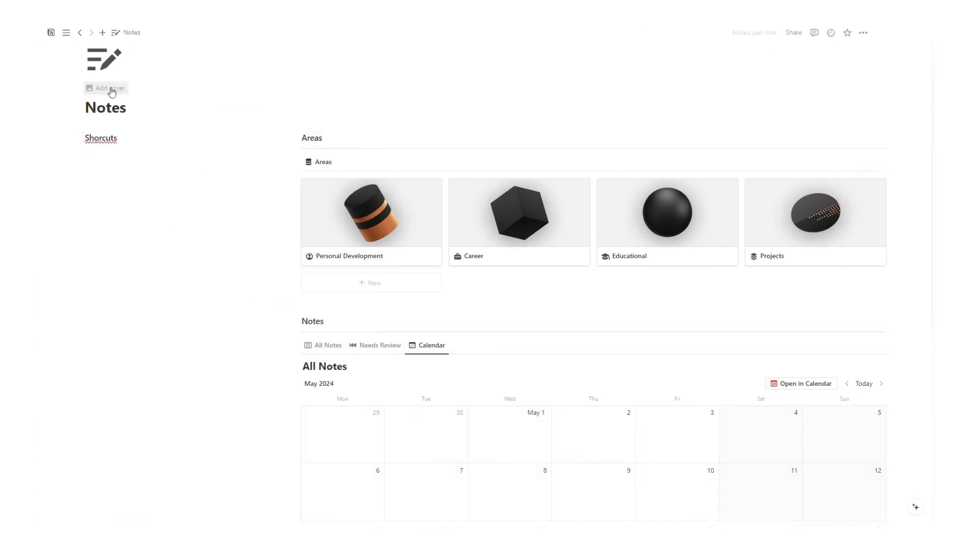
Step: Duplicate the Shortcuts heading with its divider and rename the copy as Recent
left_click_drag(107, 179, 92, 141)
key("ctrl+d")
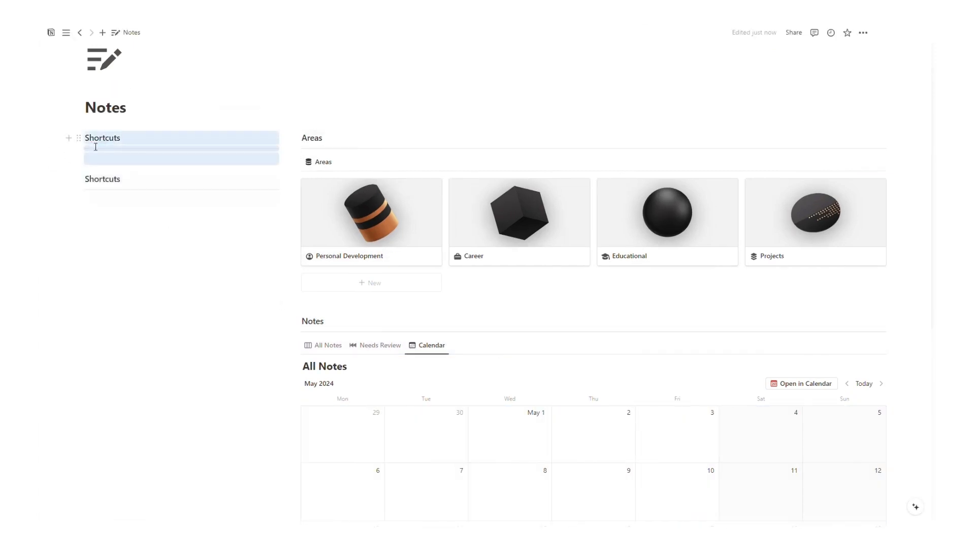
left_click(113, 180)
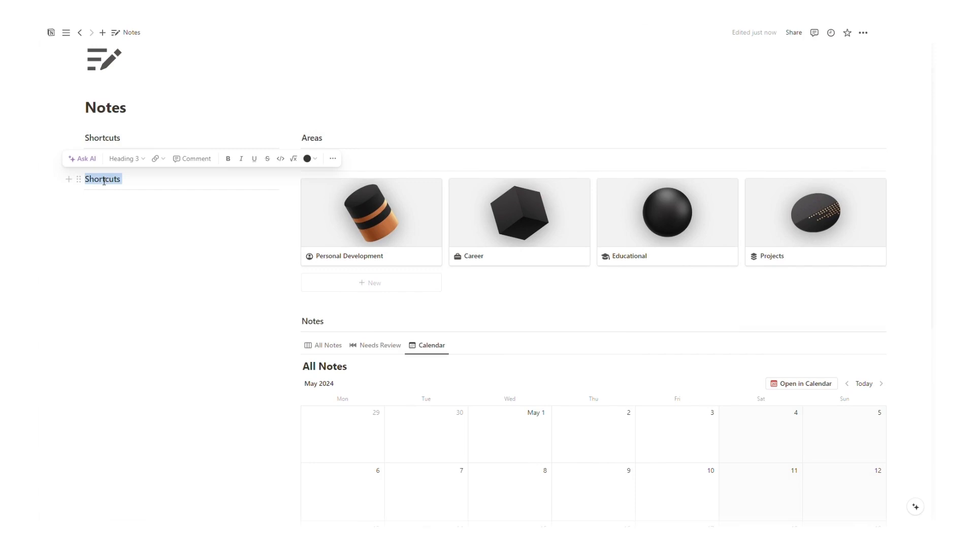
type("Recent")
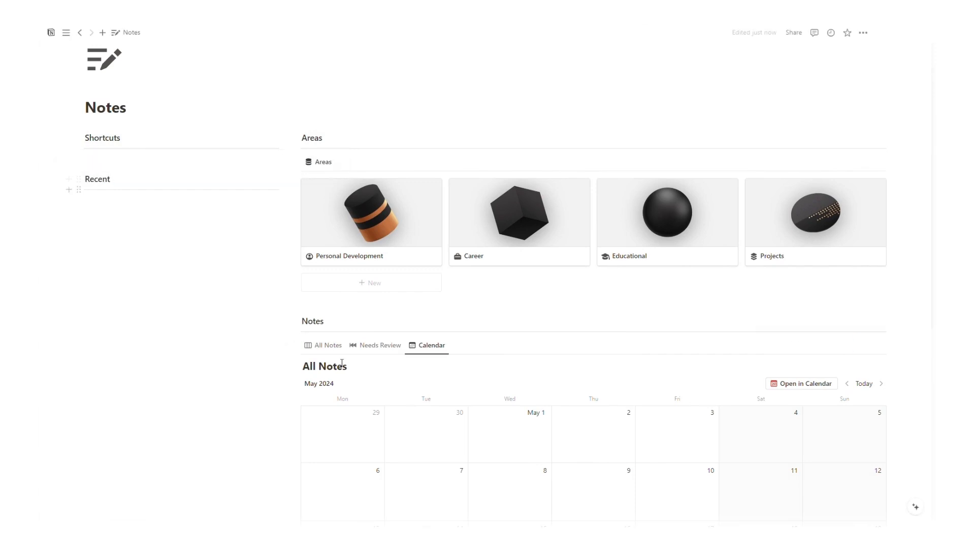
Step: Copy the link to the All Notes database and paste it beneath Recent as a linked view of the database
left_click(328, 344)
left_click(293, 344)
left_click(230, 329)
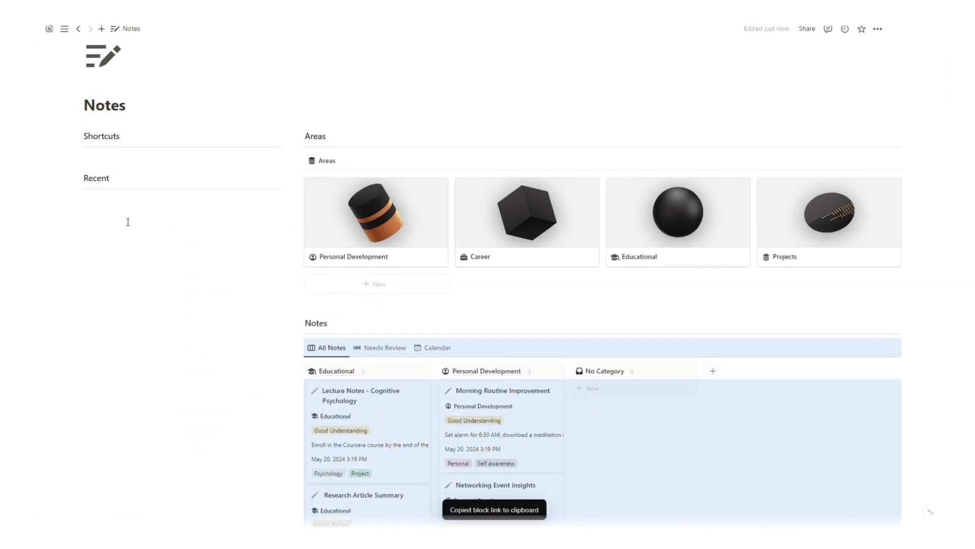
left_click(104, 201)
right_click(104, 201)
left_click(98, 210)
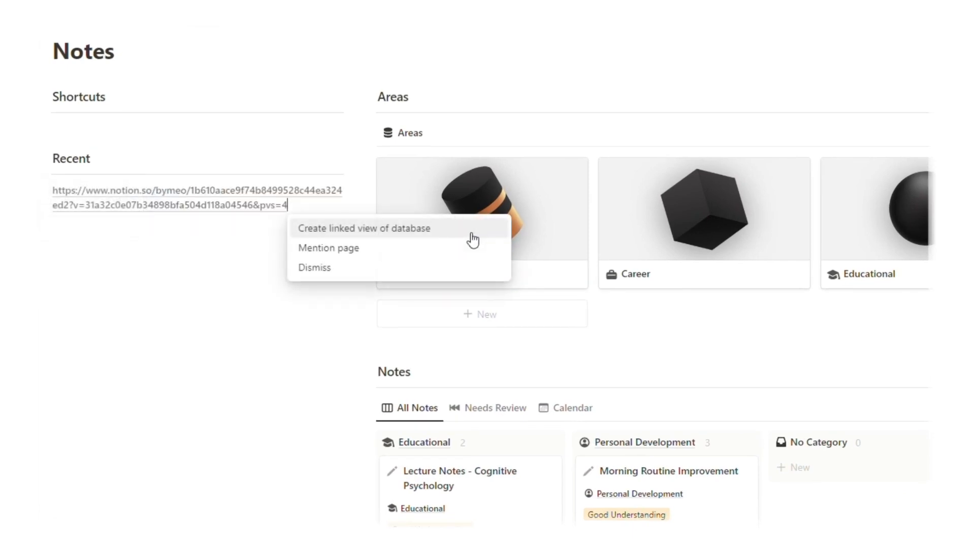
left_click(439, 235)
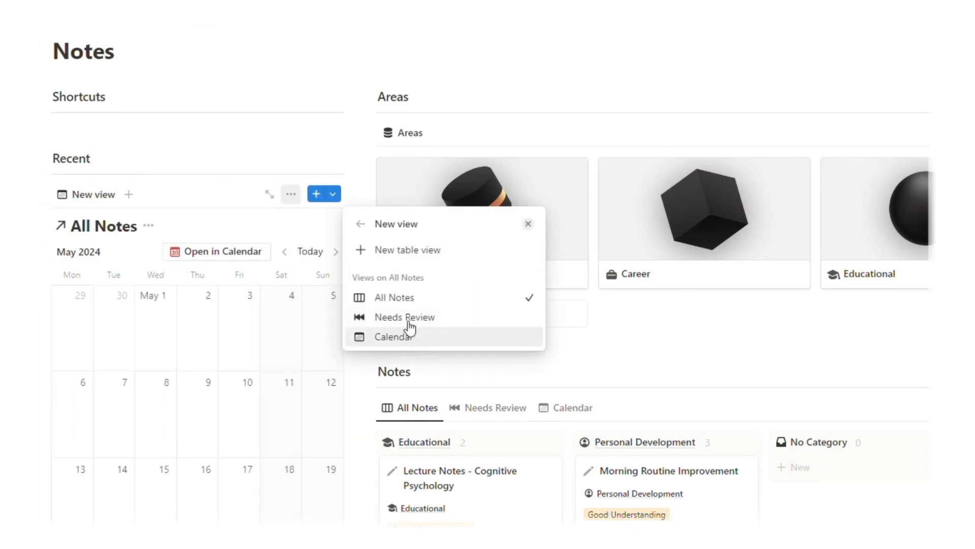
Step: Create a new Gallery view for the linked database under Recent, with page content as the card preview
left_click(410, 250)
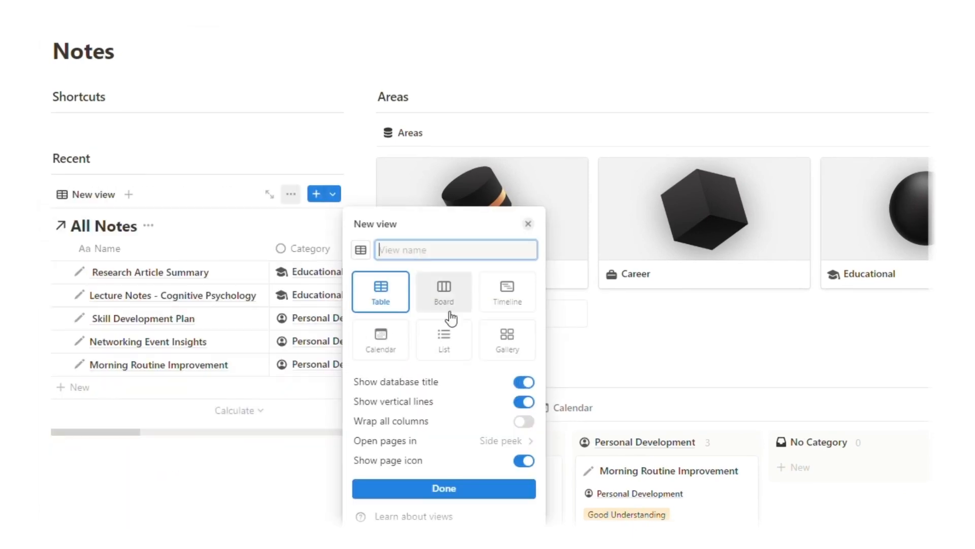
left_click(509, 339)
left_click(495, 403)
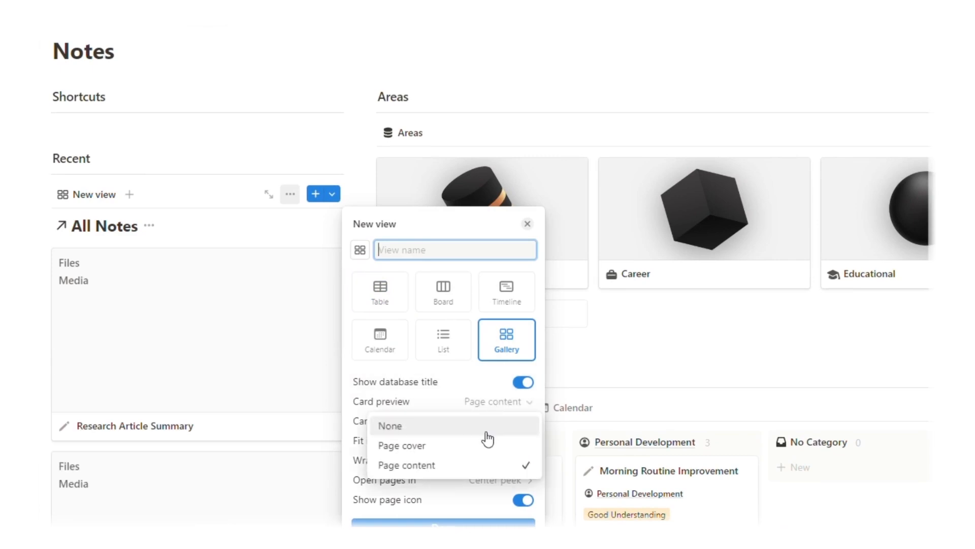
left_click(450, 465)
Step: Filter the Recent gallery by Created time relative to today, set to the past 3 days
left_click(286, 202)
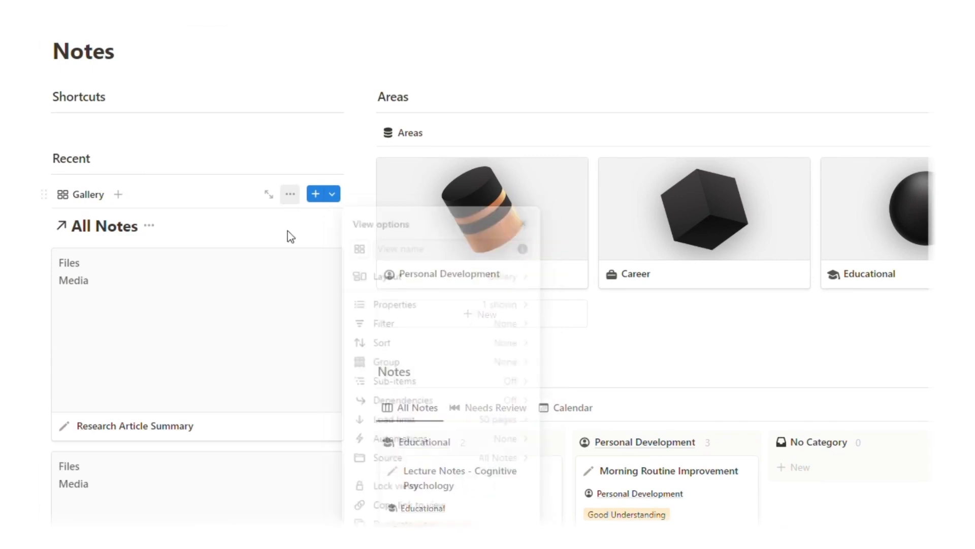
left_click(427, 338)
left_click(409, 342)
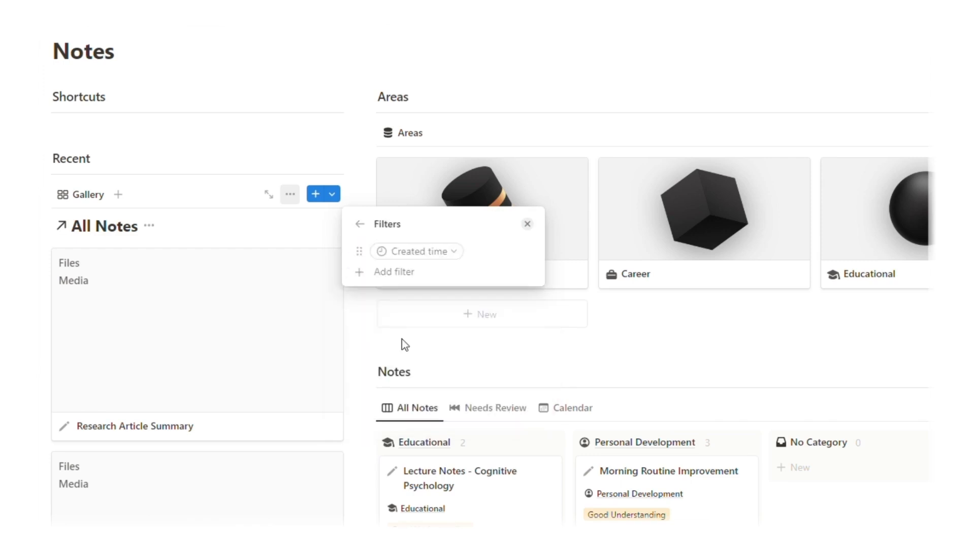
left_click(403, 251)
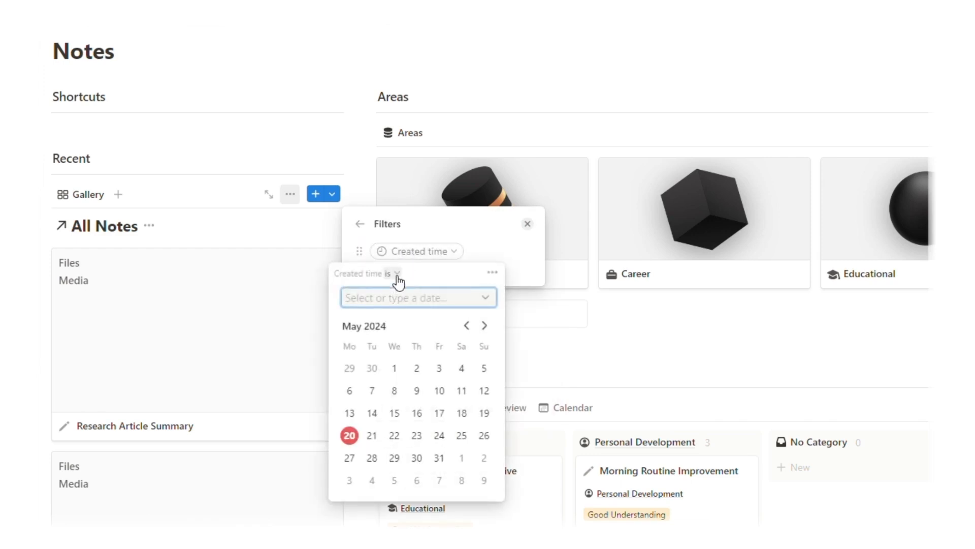
left_click(392, 273)
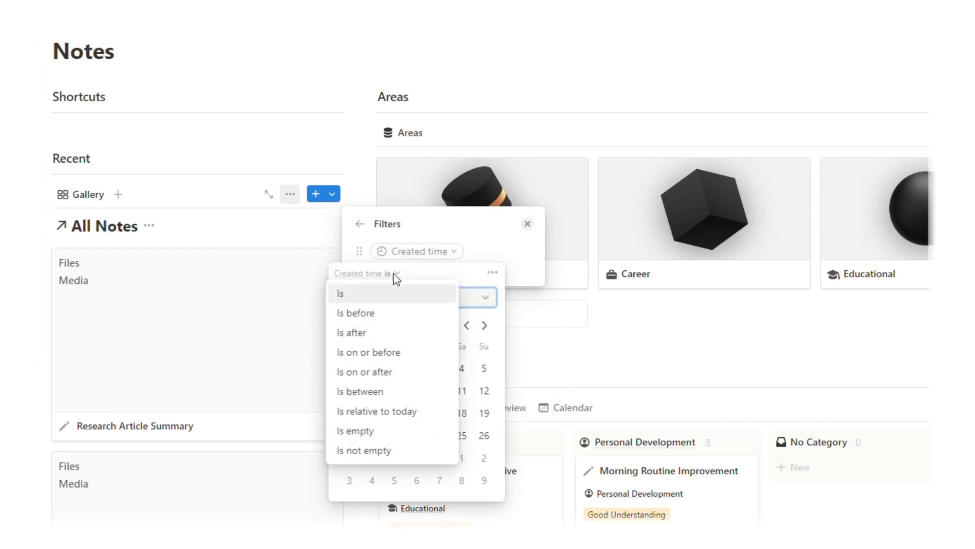
left_click(384, 410)
left_click(367, 303)
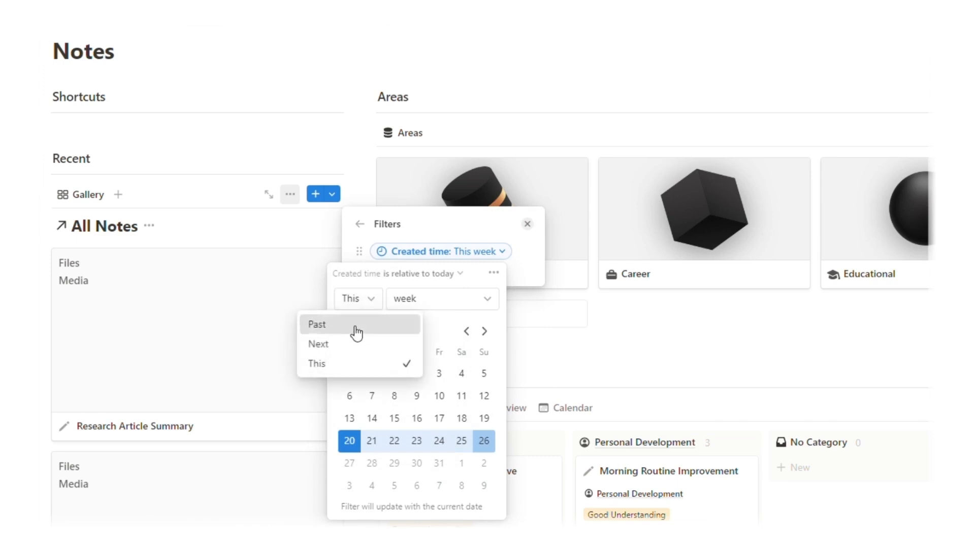
left_click(358, 325)
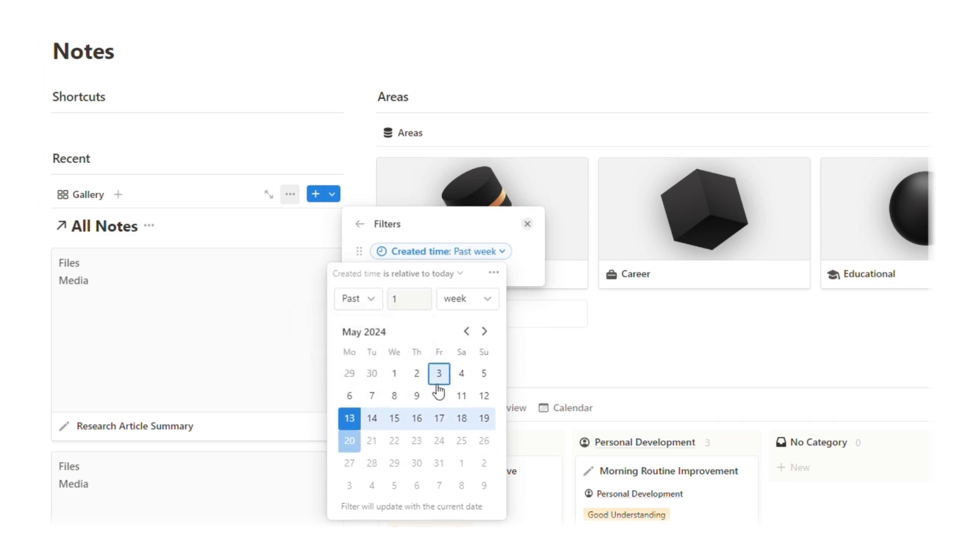
left_click(438, 303)
left_click(452, 324)
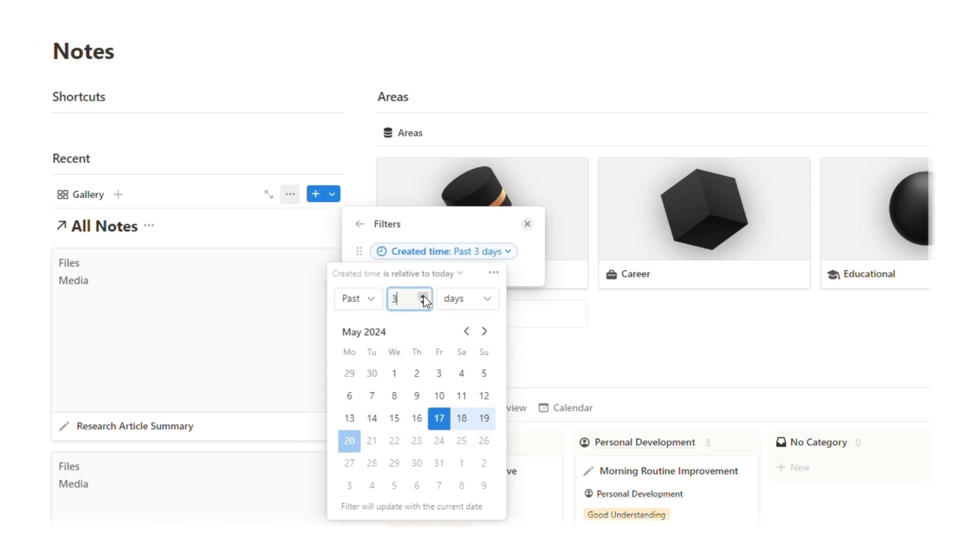
left_click(494, 84)
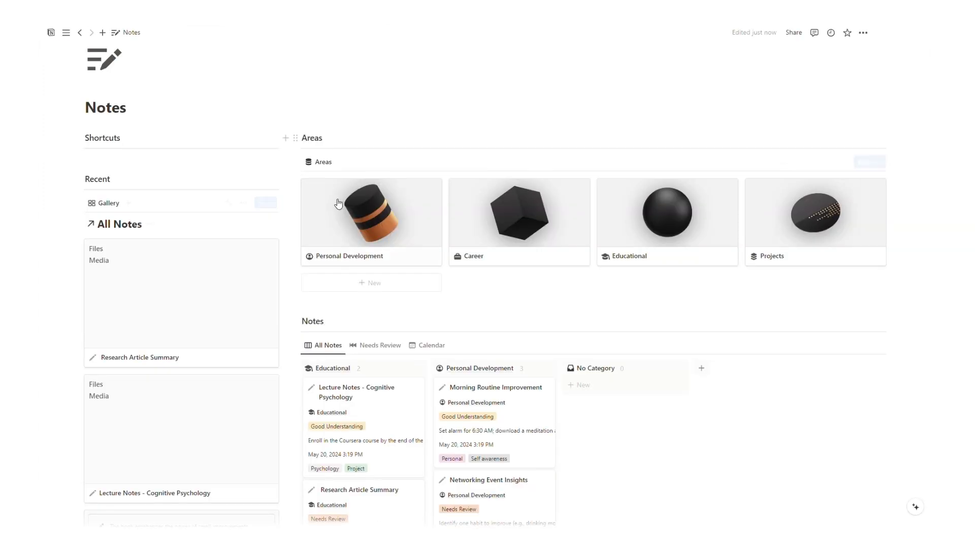
Step: Hide the All Notes database title above the Recent gallery and look over its cards
scroll(271, 249, "down", 2)
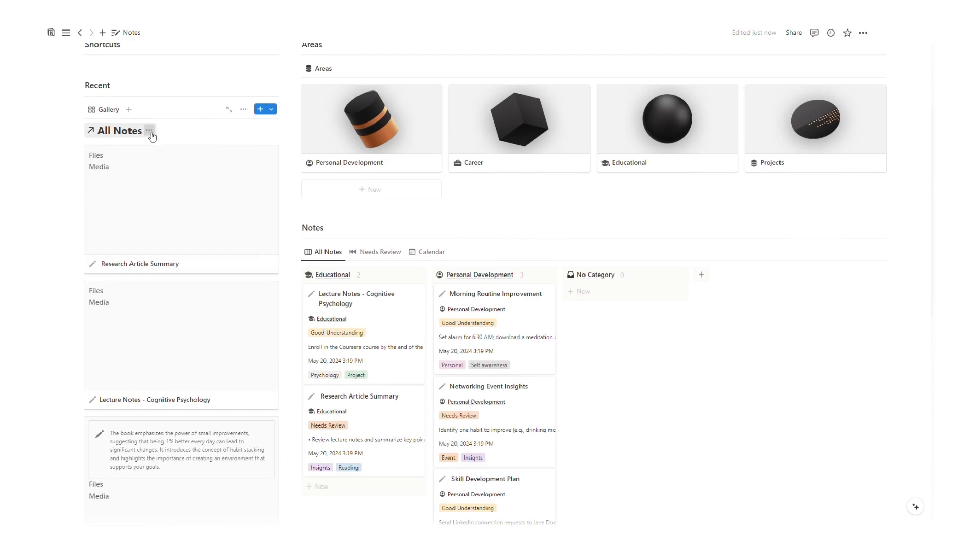
left_click(150, 130)
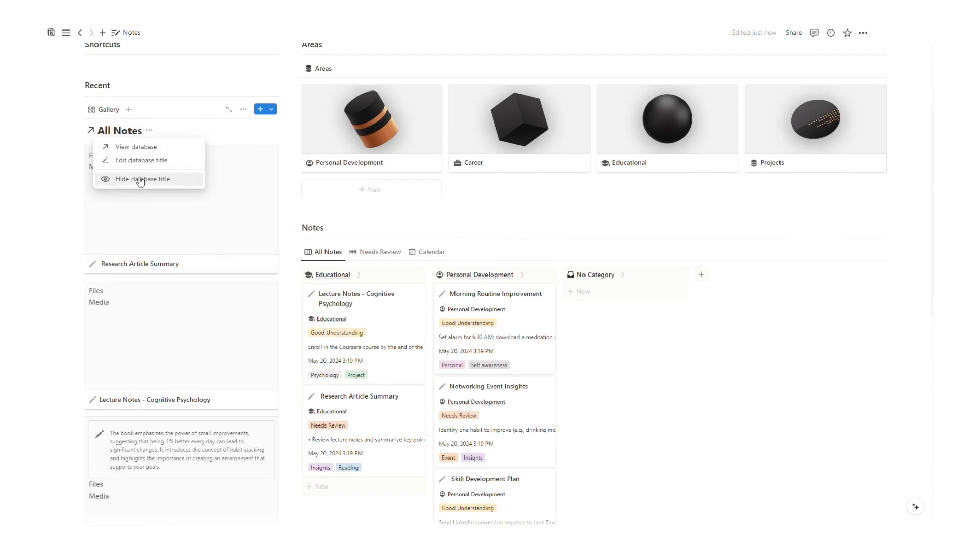
left_click(135, 180)
scroll(144, 187, "down", 3)
scroll(198, 284, "up", 6)
scroll(199, 284, "down", 5)
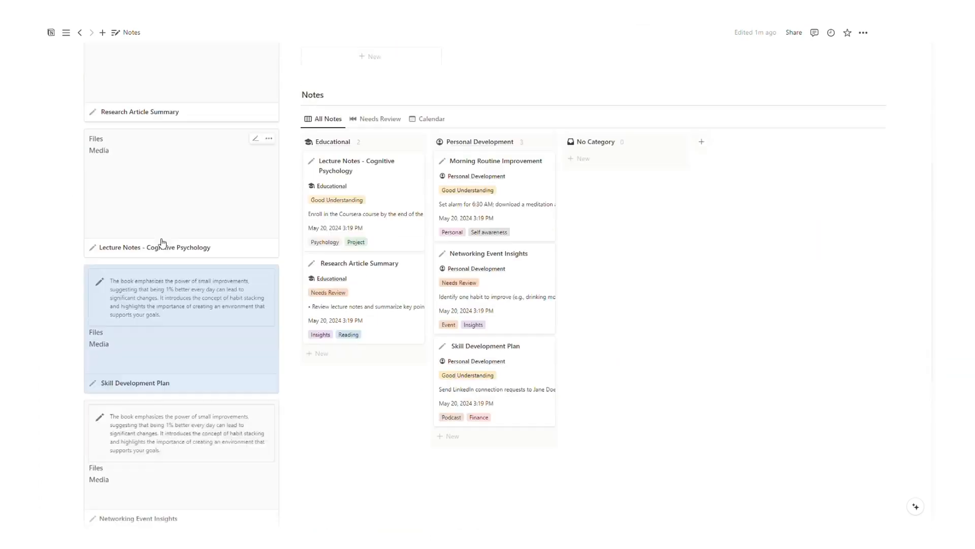
Step: Insert a Button block beneath the Shortcuts heading
scroll(161, 244, "up", 5)
left_click(129, 205)
type("/butt")
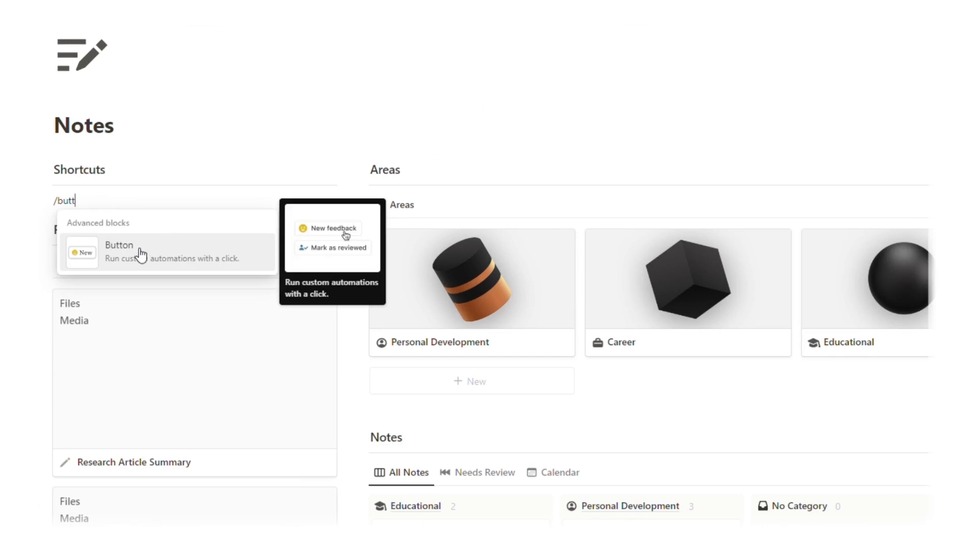
left_click(141, 254)
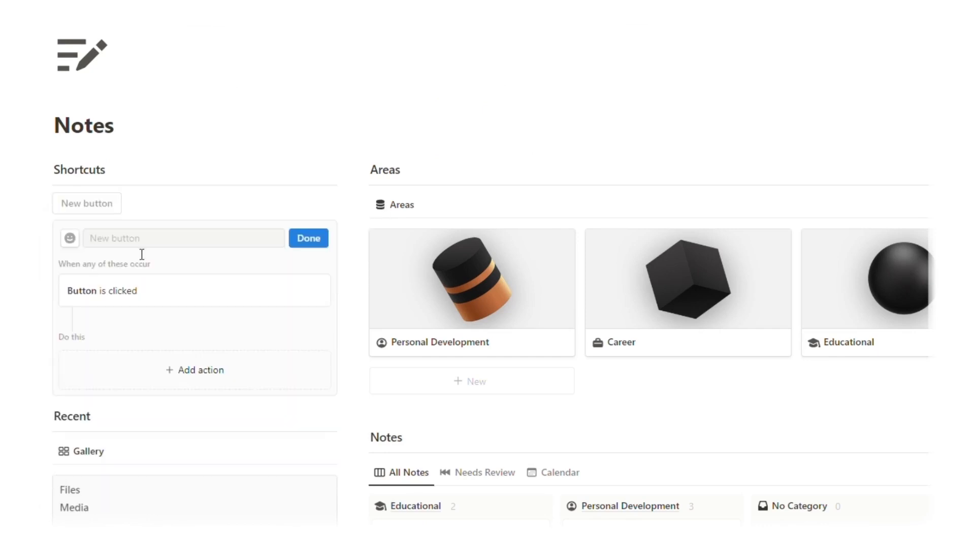
Step: Give the new button an action that adds a page to the All Notes database
left_click(124, 370)
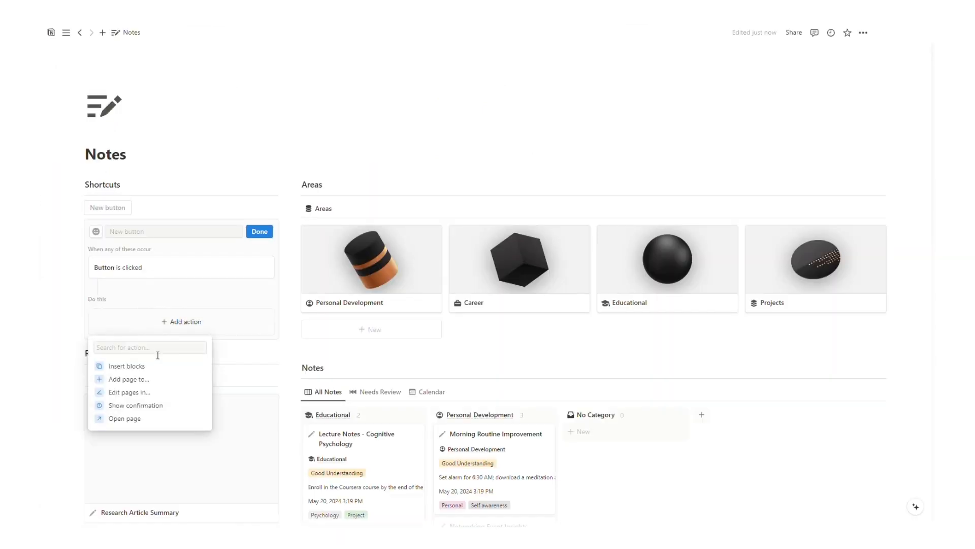
left_click(132, 381)
left_click(158, 324)
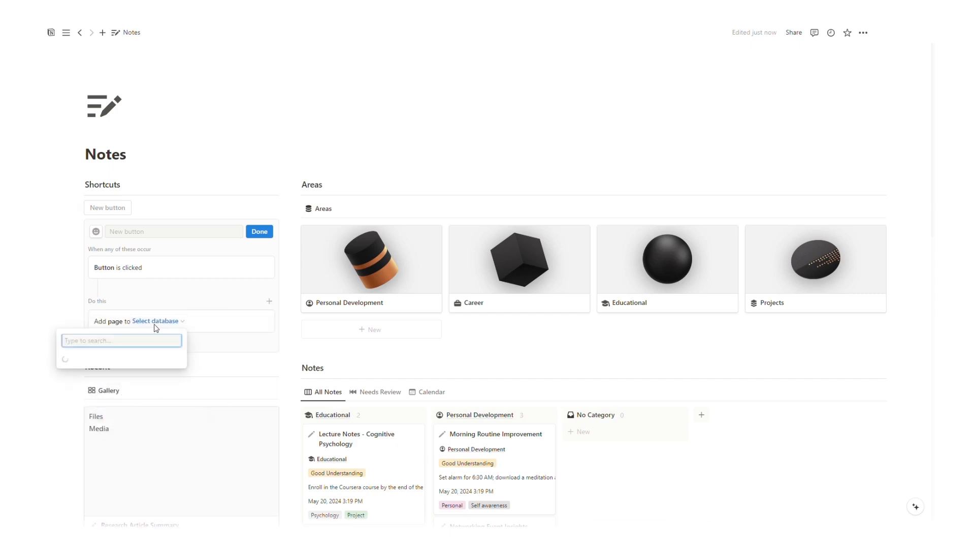
left_click(113, 381)
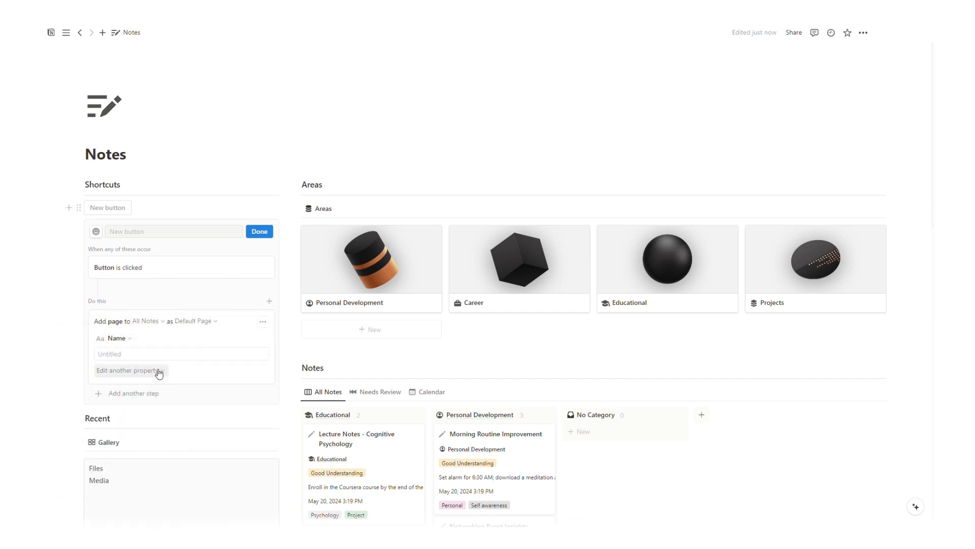
Step: Have the button's added page set its Category property to Personal Development
left_click(155, 371)
left_click(115, 420)
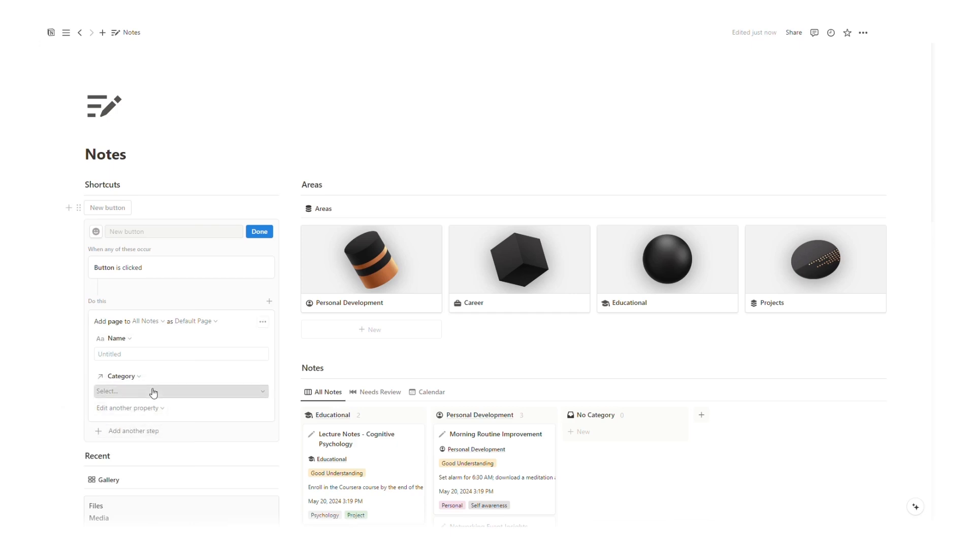
left_click(152, 393)
left_click(182, 445)
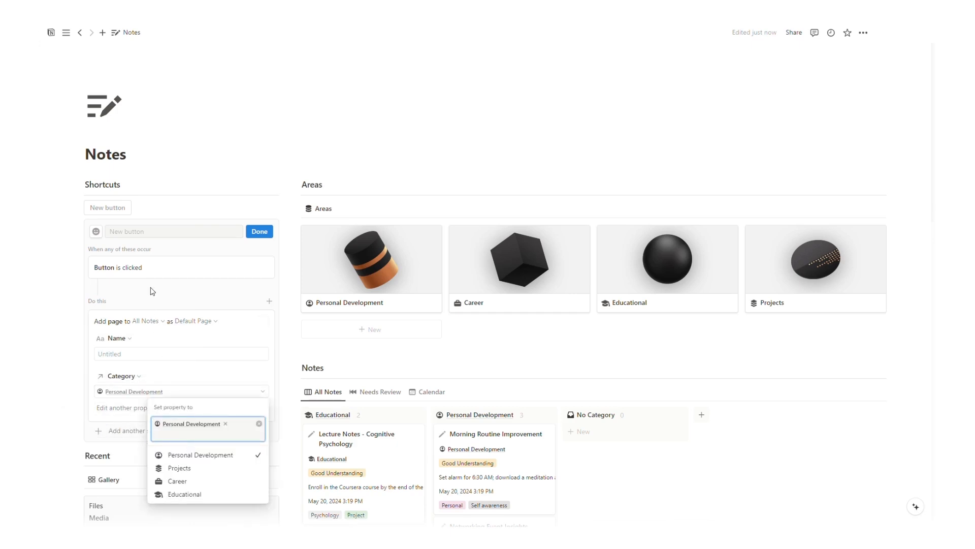
key("Escape")
Step: Add a second action to the button that opens the newly added page in center peek
left_click(127, 430)
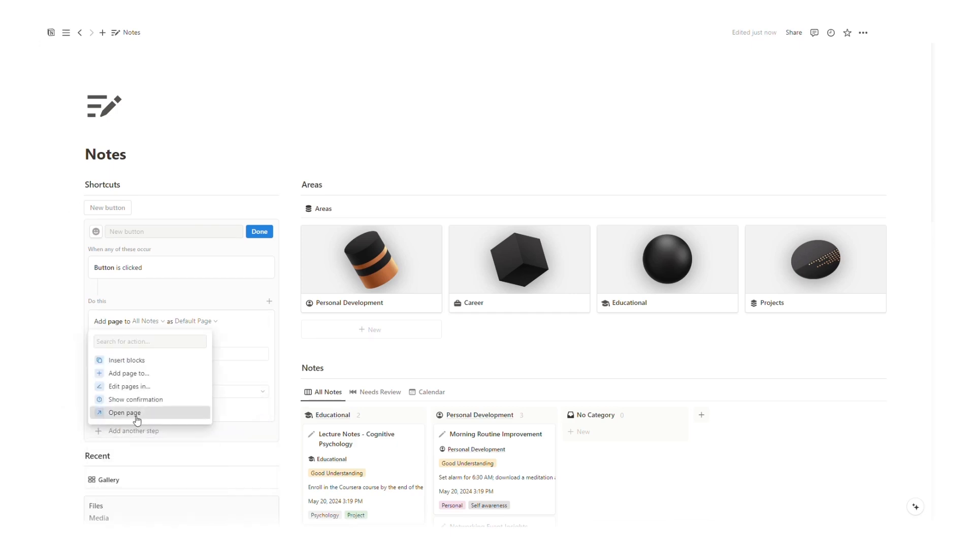
left_click(137, 418)
left_click(145, 434)
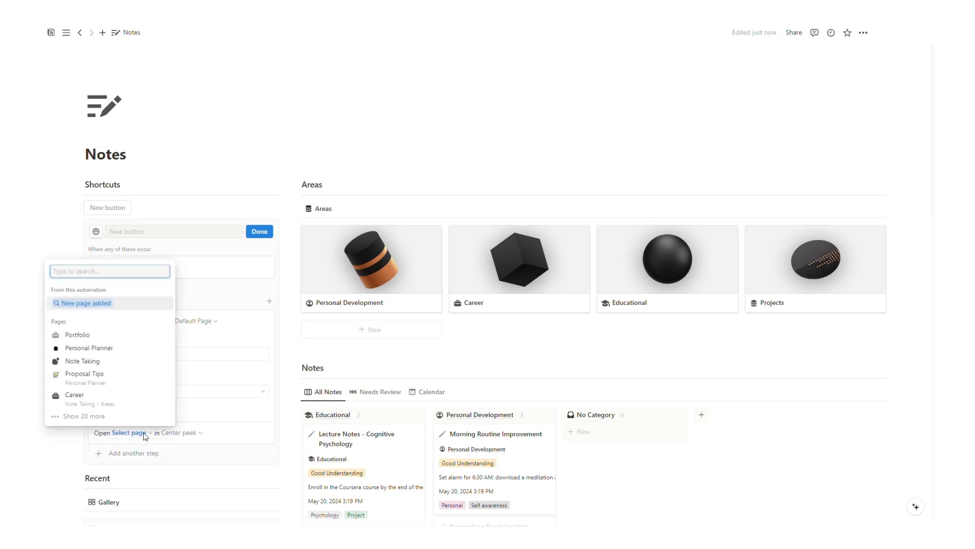
left_click(86, 303)
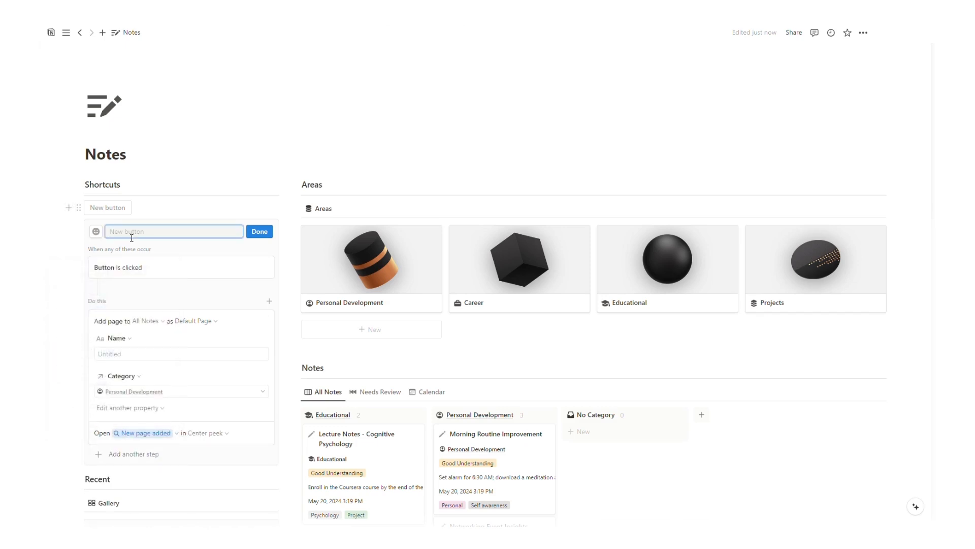
Step: Name the button Personal Note, give it the person-in-circle icon, and save its configuration
left_click(98, 232)
left_click(207, 308)
left_click(260, 232)
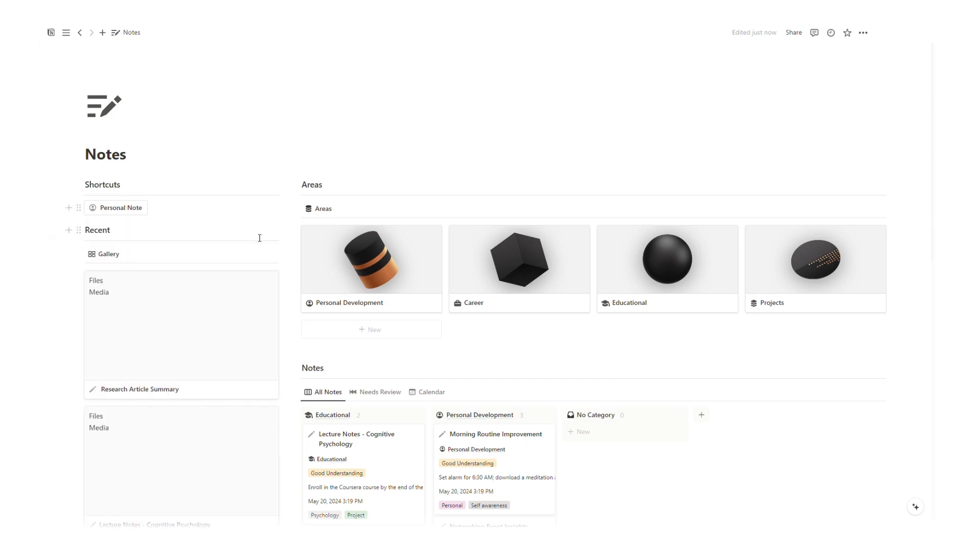
Step: Test the Personal Note button and delete the page it creates
left_click(121, 209)
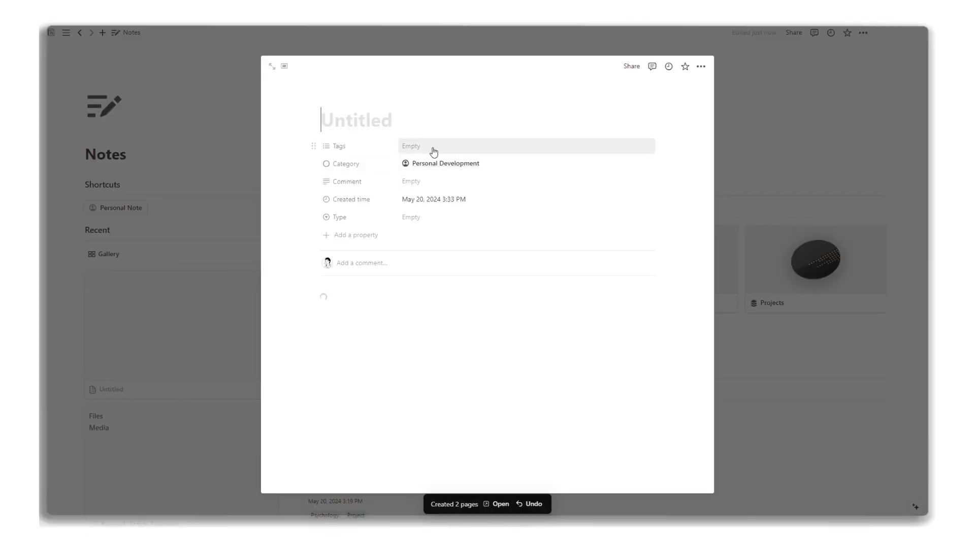
left_click(701, 66)
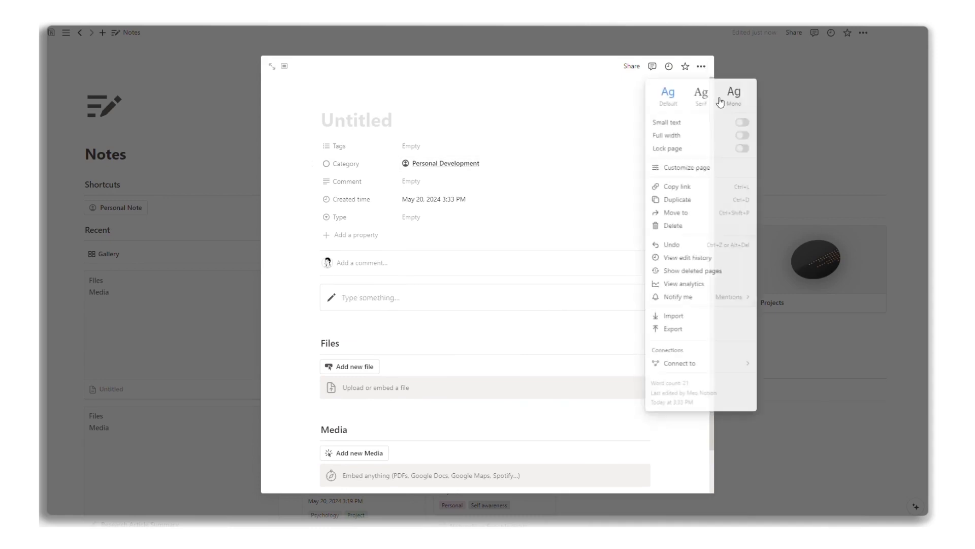
left_click(670, 226)
Step: Duplicate the Personal Note button three times beneath the Shortcuts heading
left_click(80, 208)
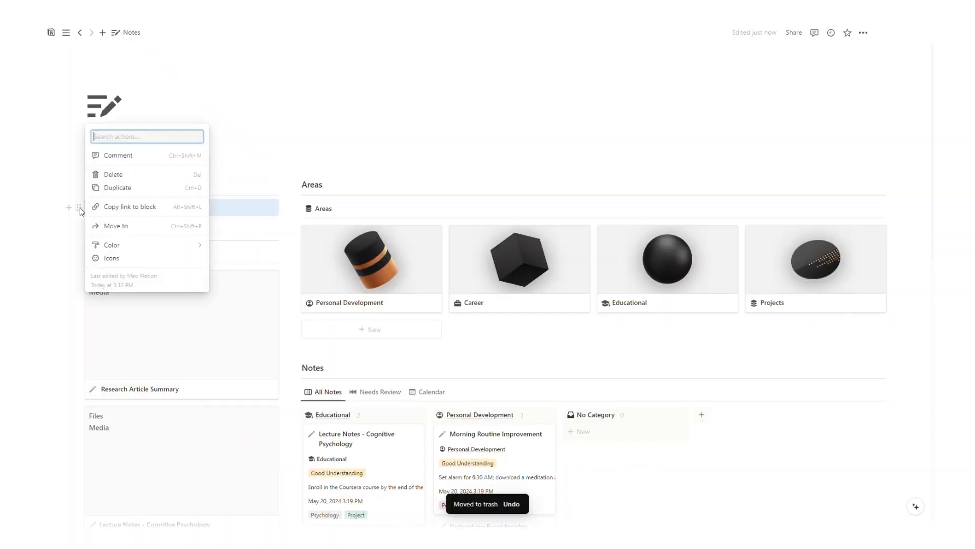
key("ctrl+d")
key("ctrl+d")
key("ctrl+d")
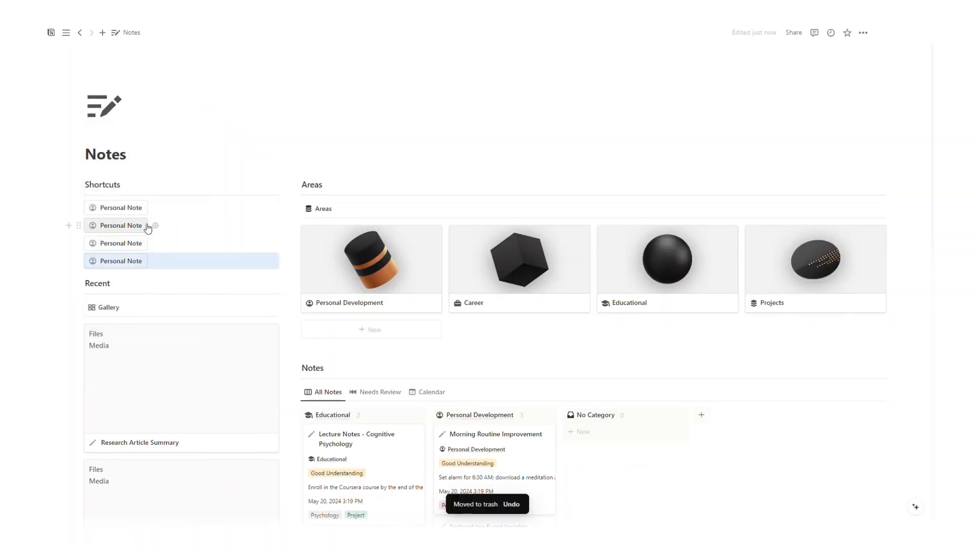
Step: Turn the second button into Career Note, with the briefcase icon and the added page's Category set to Career
left_click(156, 225)
type("Career")
left_click(96, 250)
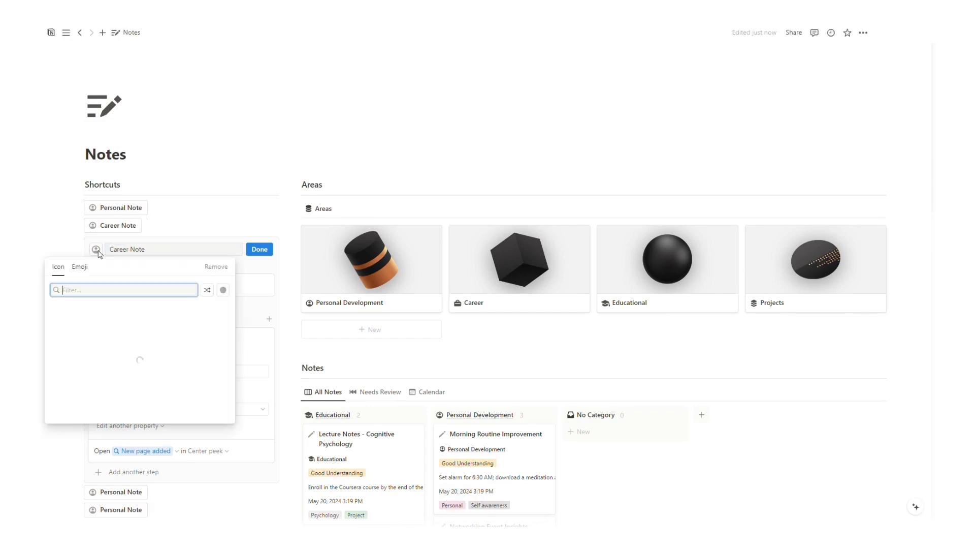
scroll(177, 304, "down", 3)
left_click(181, 269)
left_click(259, 109)
Step: Turn the third button into Educational Note, with the graduation cap icon and the added page's Category set to Educational
left_click(155, 103)
double_click(127, 128)
type("Educational")
left_click(96, 127)
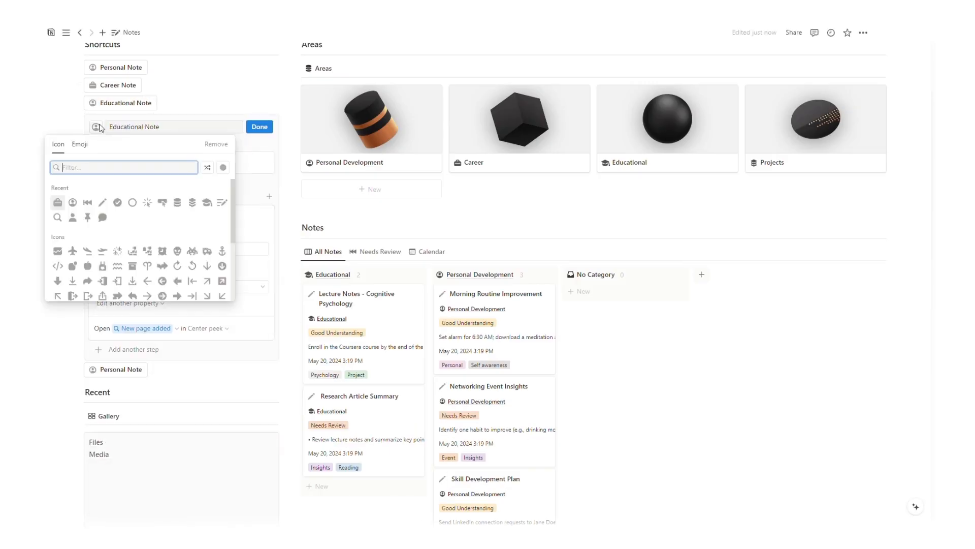
left_click(192, 203)
left_click(188, 287)
left_click(186, 390)
left_click(261, 128)
Step: Turn the fourth button into Project Note, with the stacked layers icon and the added page's Category set to Projects
left_click(156, 121)
double_click(124, 146)
type("Project")
left_click(96, 145)
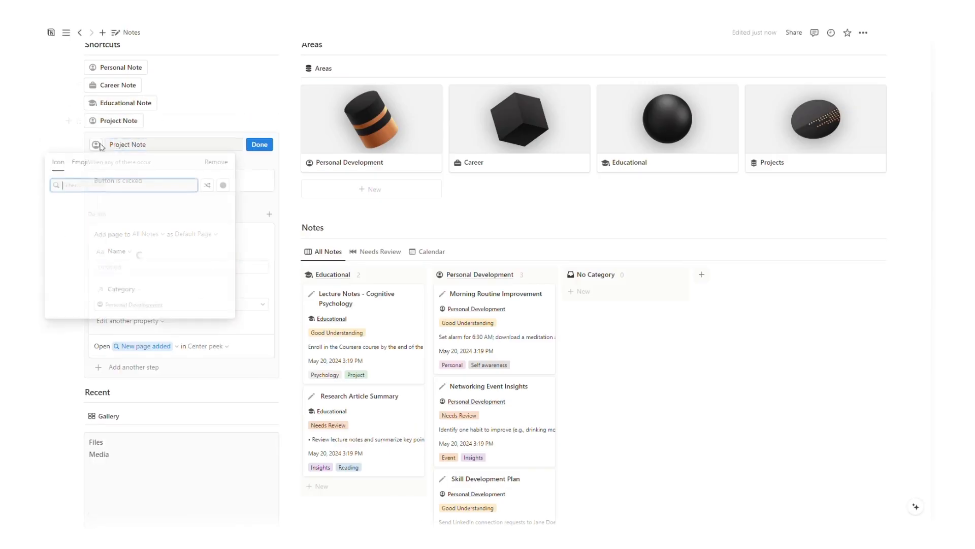
left_click(187, 298)
left_click(186, 304)
left_click(184, 384)
left_click(260, 146)
Step: Apply a gray background color to all four shortcut buttons together
scroll(178, 203, "up", 2)
left_click_drag(78, 217, 116, 217)
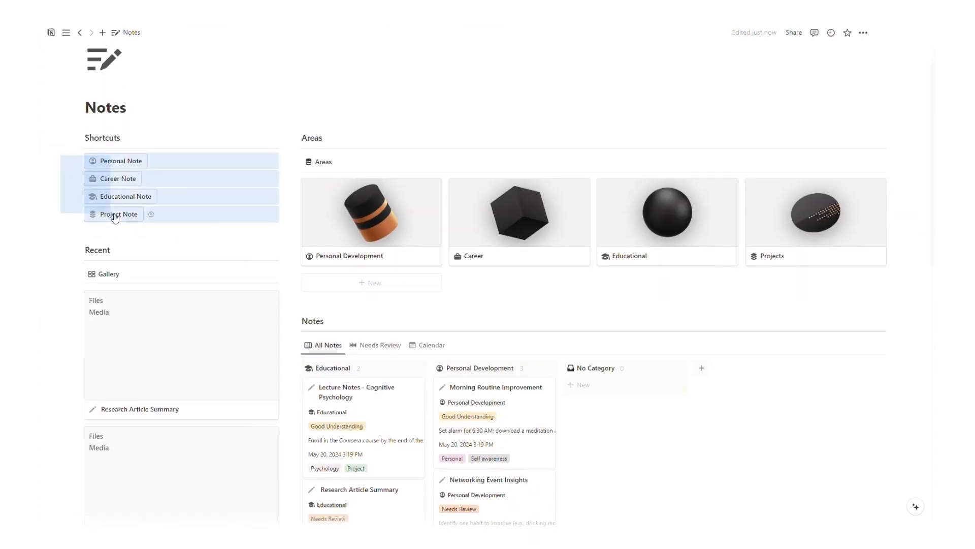
left_click(79, 163)
left_click(253, 250)
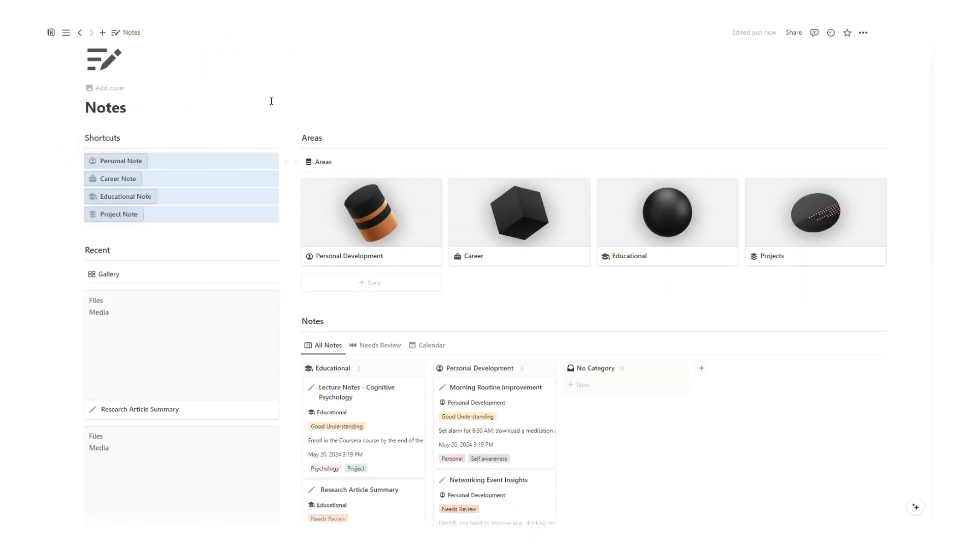
left_click(272, 100)
scroll(282, 107, "up", 1)
scroll(428, 128, "down", 4)
scroll(440, 127, "up", 1)
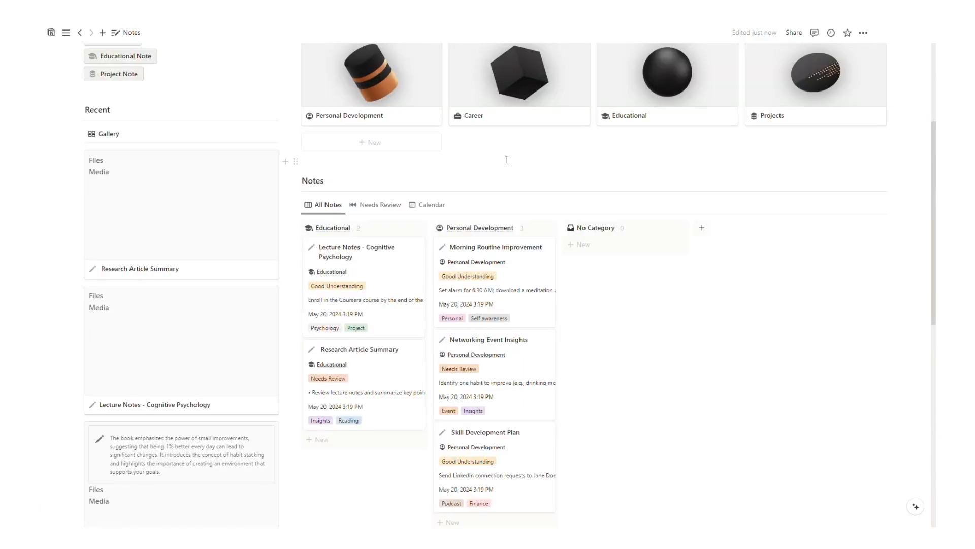